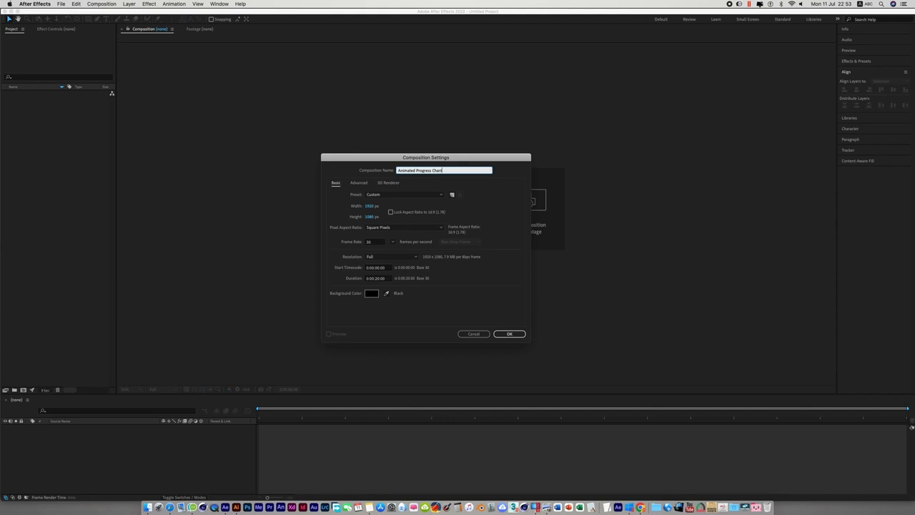
Step: Create the Animated Progress Chart composition and add a 1920 × 1080 px solid with the hex colour 195168
click(516, 334)
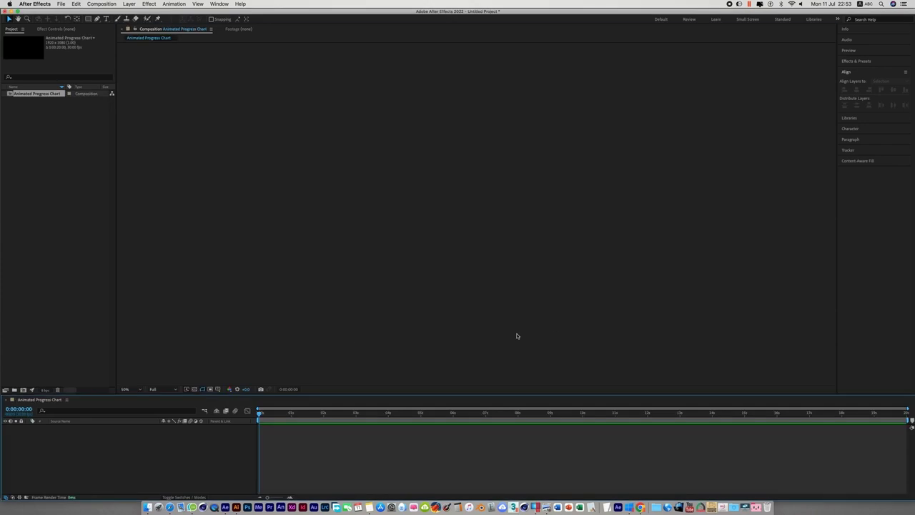
right_click(106, 446)
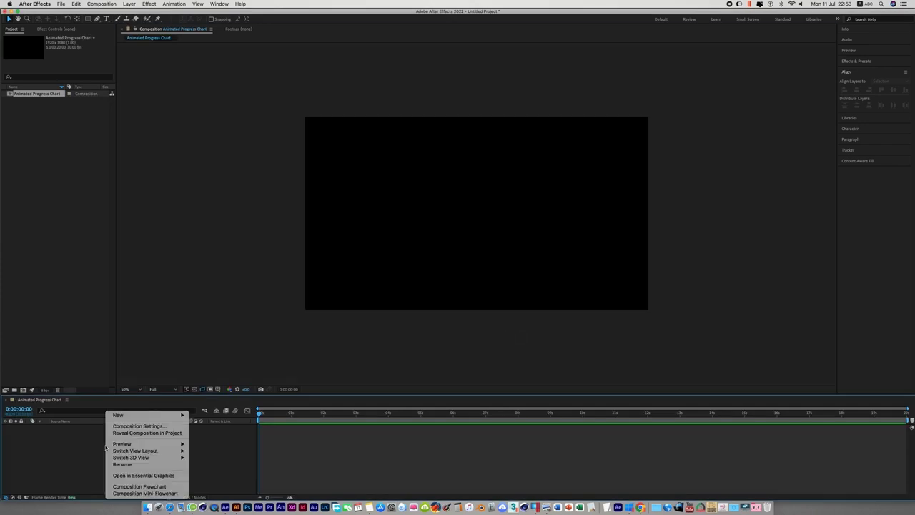
mouse_move(139, 415)
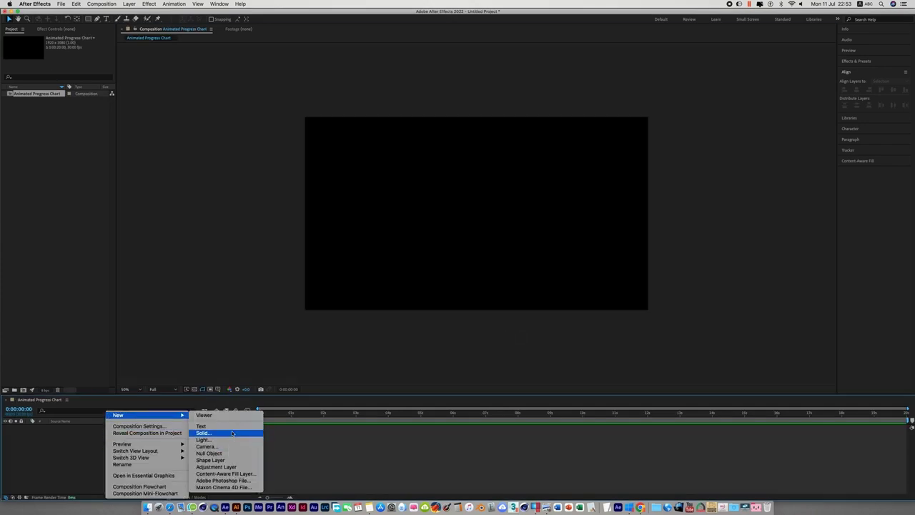
click(205, 432)
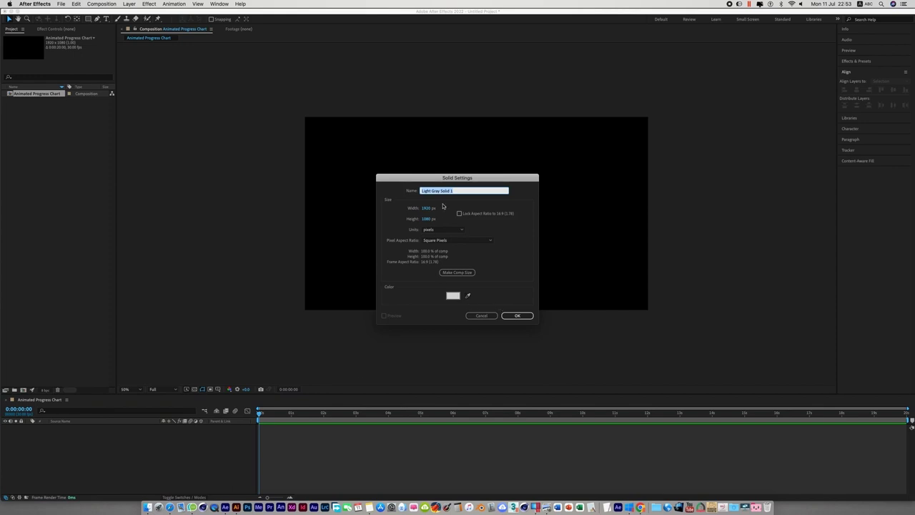
click(453, 296)
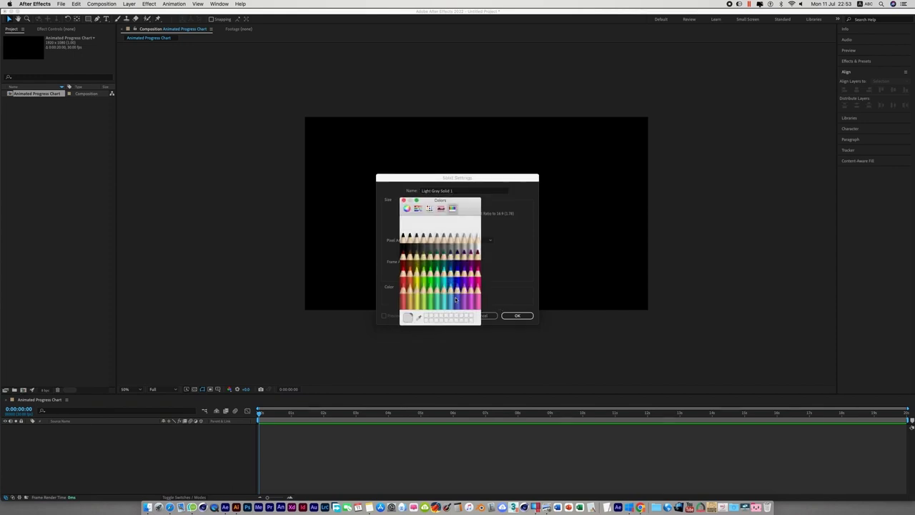
click(407, 208)
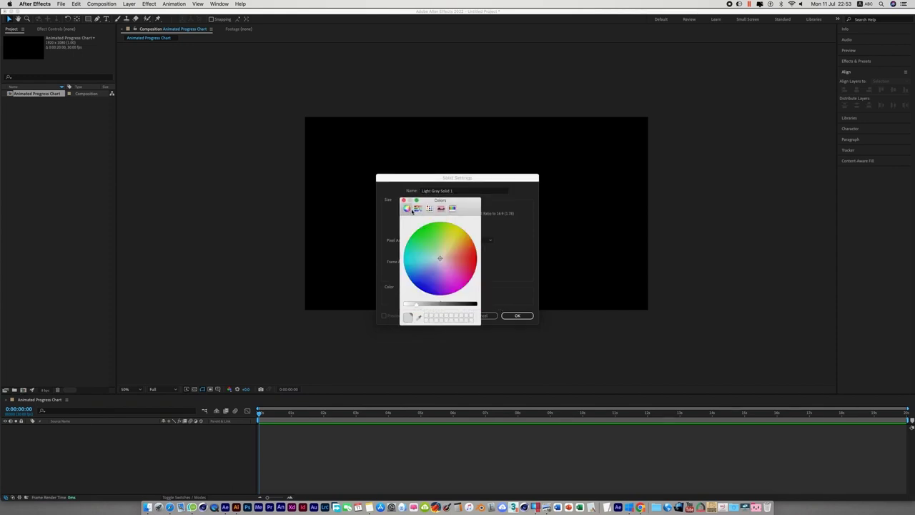
click(418, 208)
double_click(469, 285)
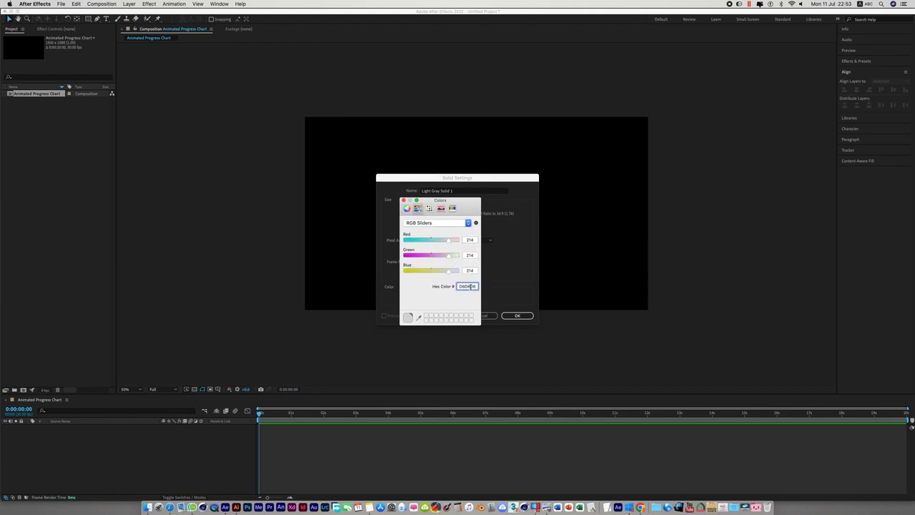
text(195168)
key(Return)
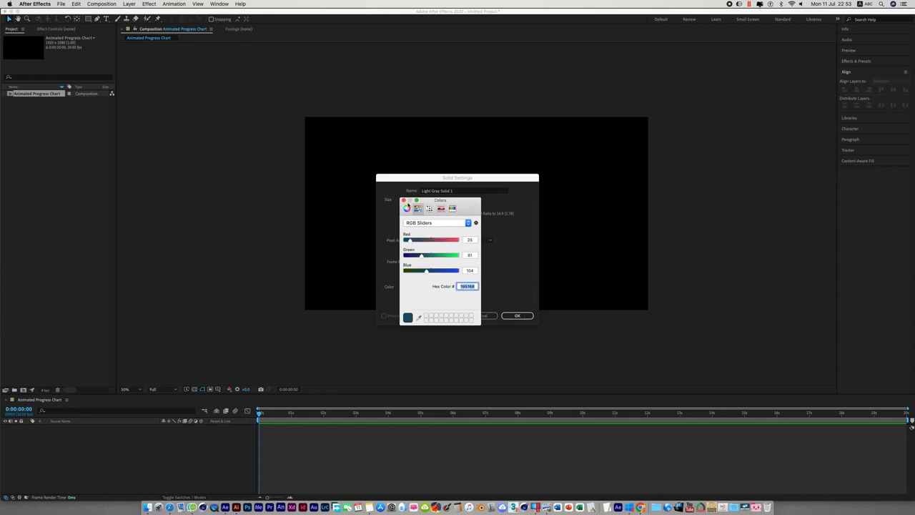
click(405, 201)
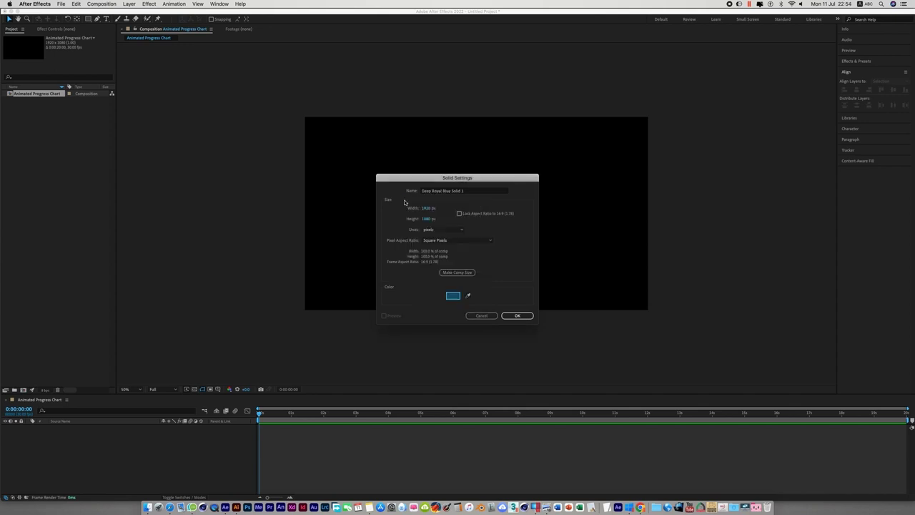
click(519, 315)
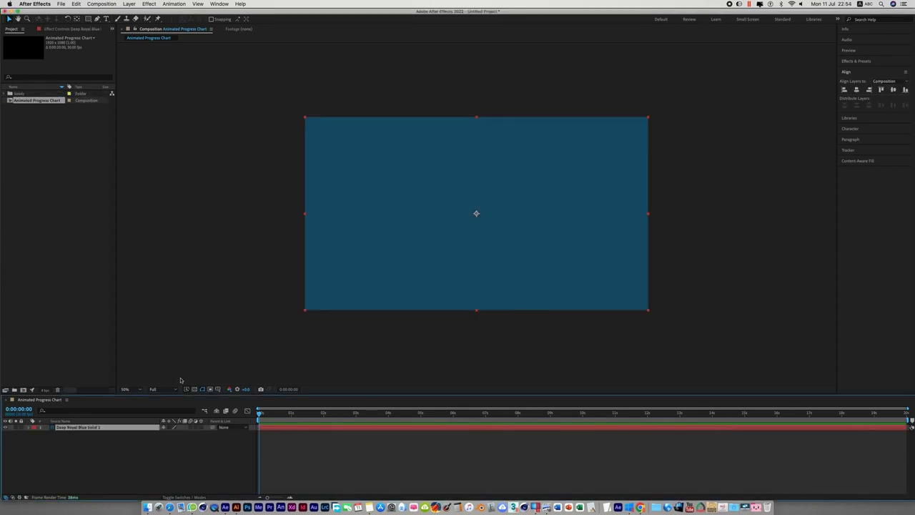
Step: Fit the composition in the viewer and lock the blue solid layer
click(125, 389)
click(141, 262)
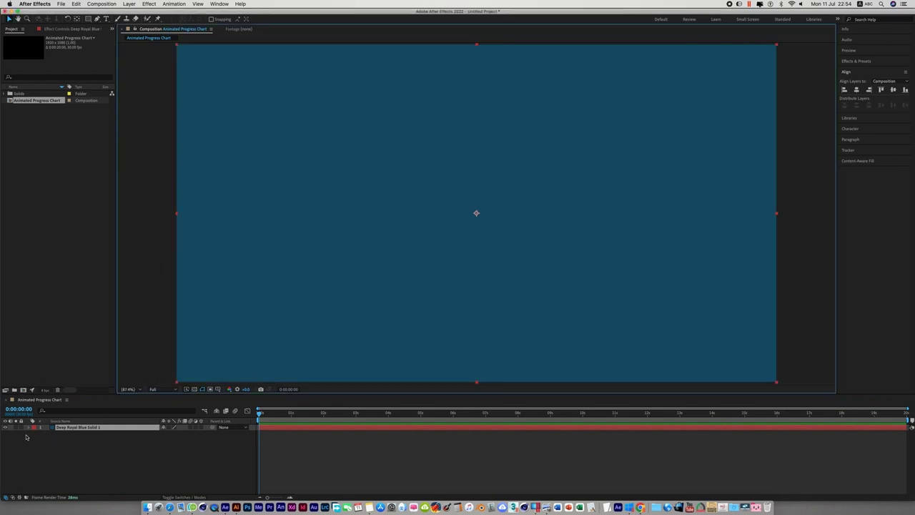
click(65, 451)
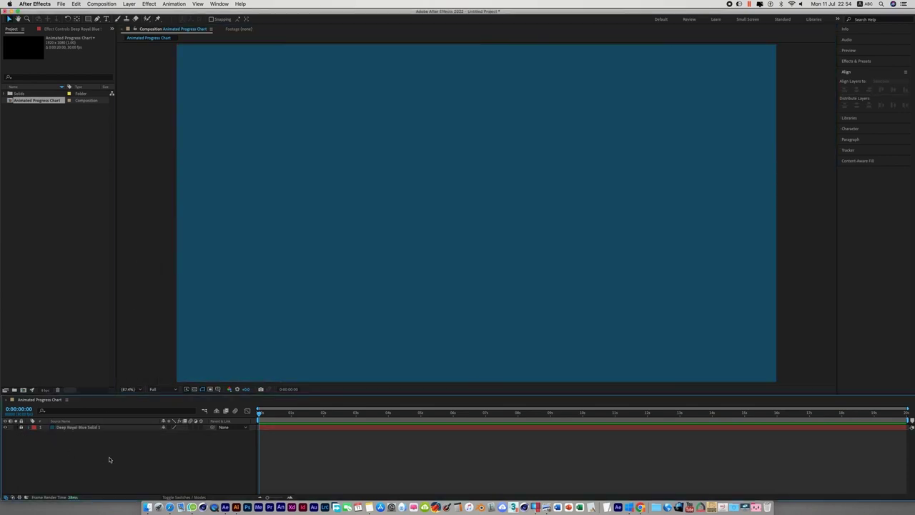
Step: Choose the Ellipse tool and set the shape fill to None
click(88, 19)
click(118, 35)
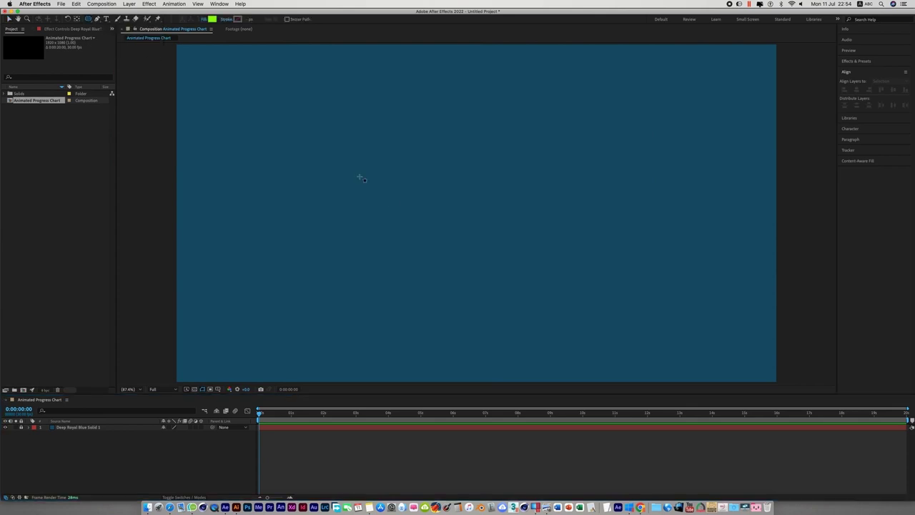
click(203, 19)
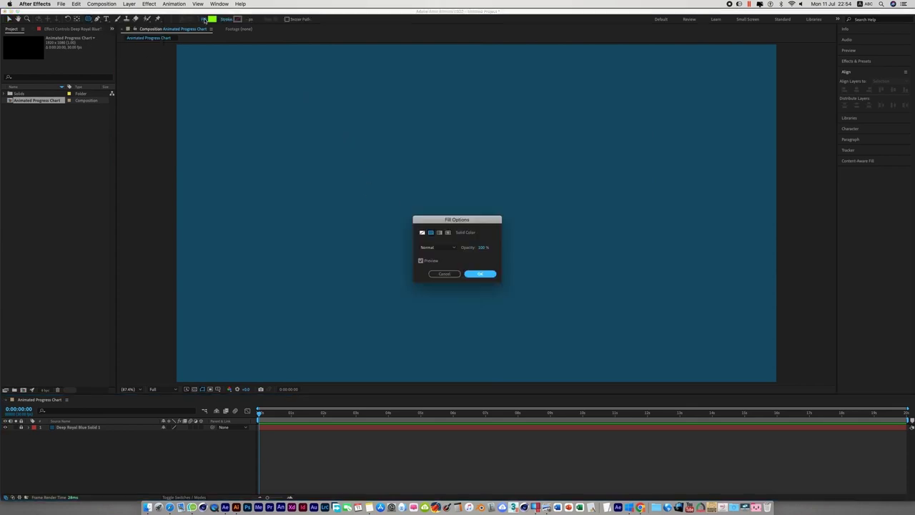
click(422, 233)
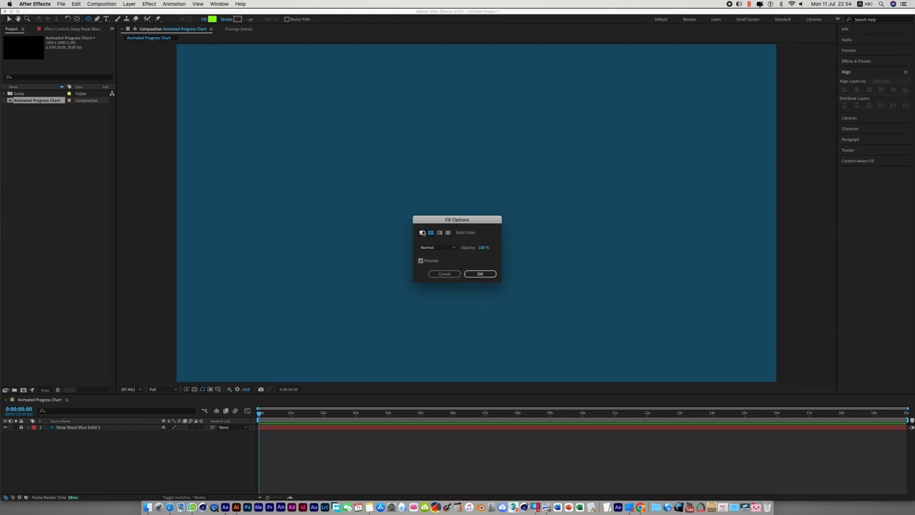
click(479, 274)
Step: Set the shape stroke to a medium gray and draw a circle in the left half of the composition
click(238, 19)
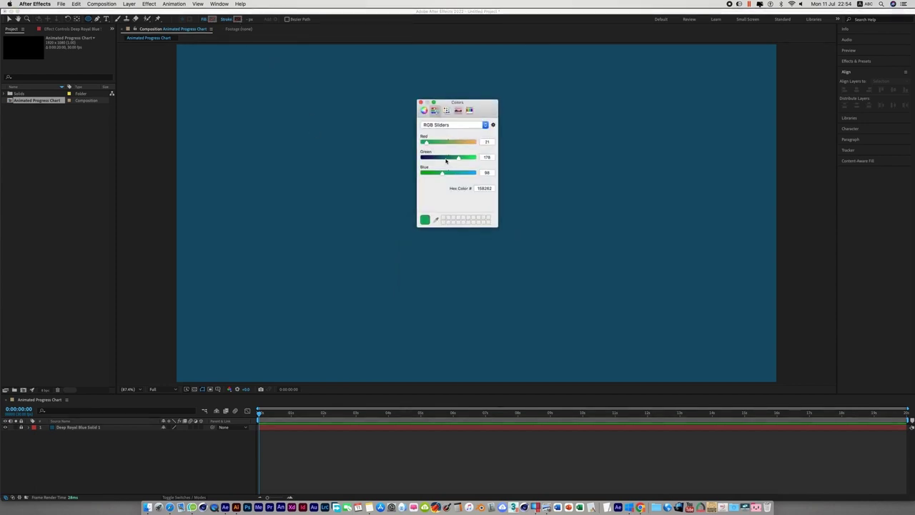
drag(446, 158, 442, 158)
click(469, 111)
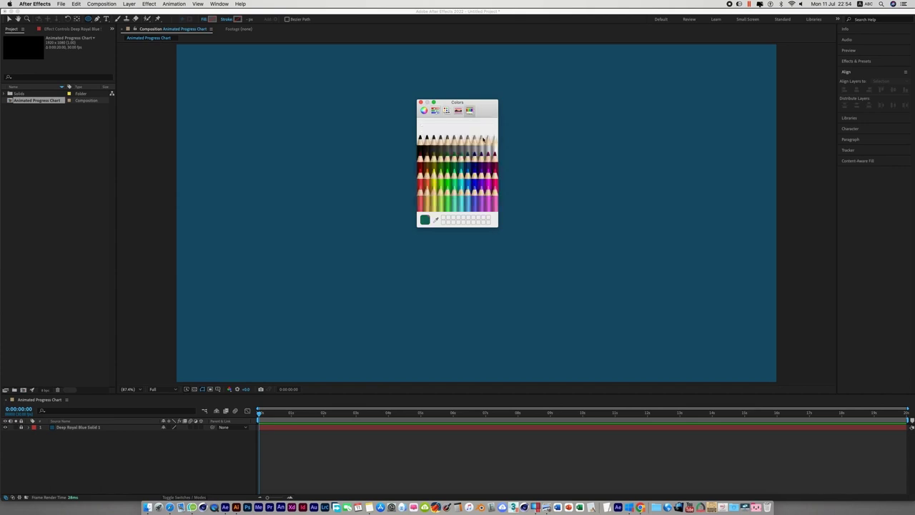
click(447, 139)
click(420, 103)
drag(291, 165, 394, 252)
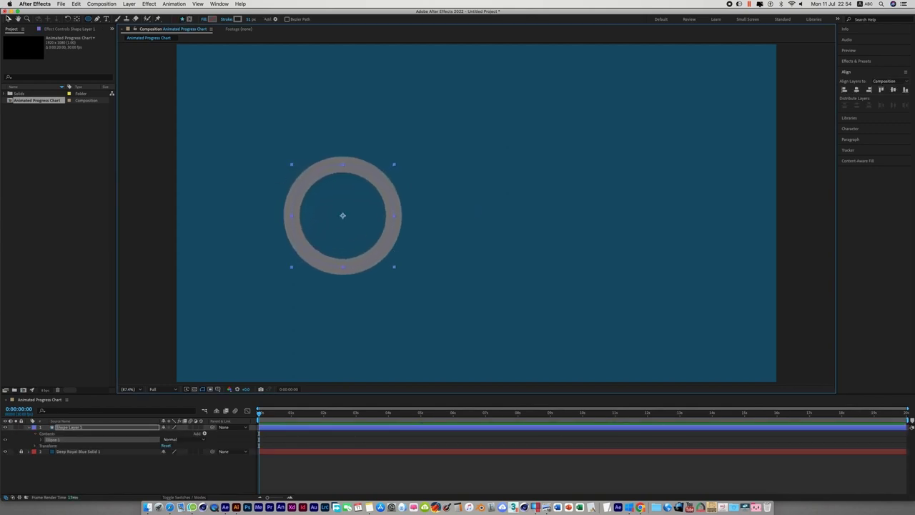
Step: Show the title and action safe guides and shift the ring right to line up with the left inner guide
key(v)
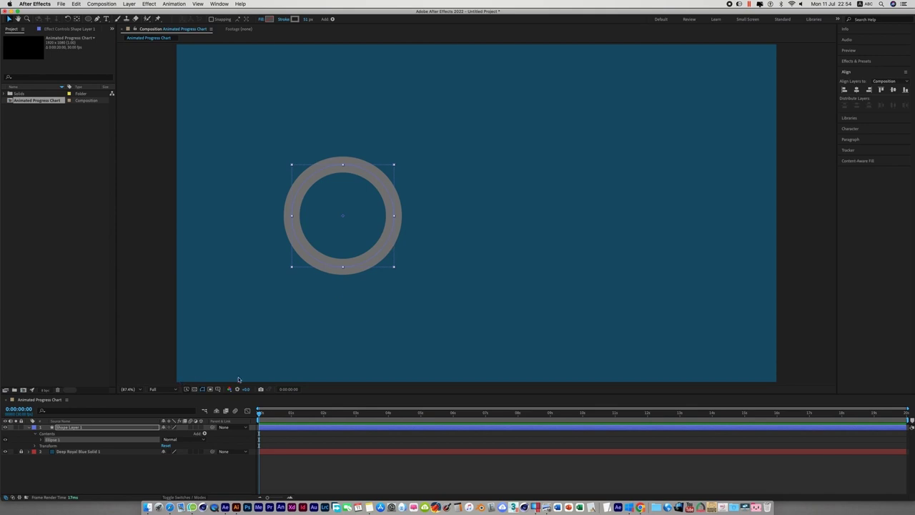
click(218, 389)
click(427, 262)
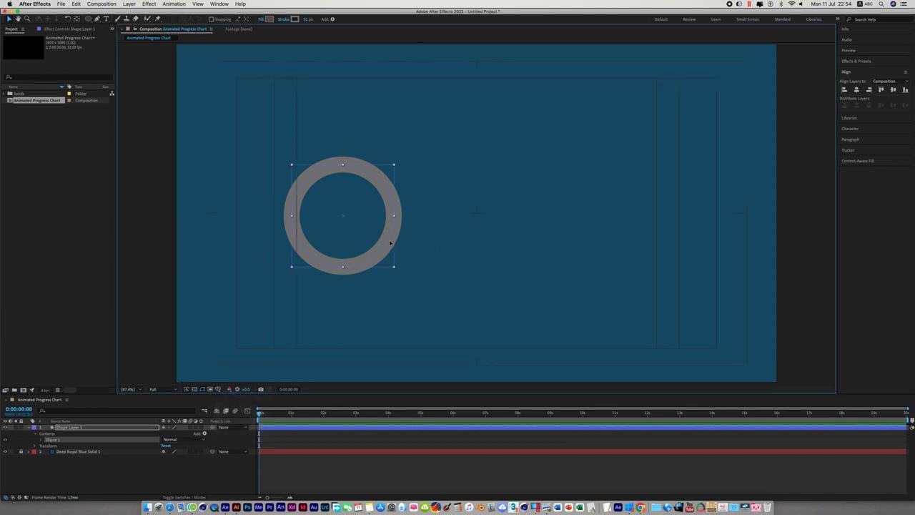
drag(389, 243, 403, 242)
Step: Set the ring's stroke width to 60 px and enlarge it slightly, realigning its edge with the left inner guide
click(309, 19)
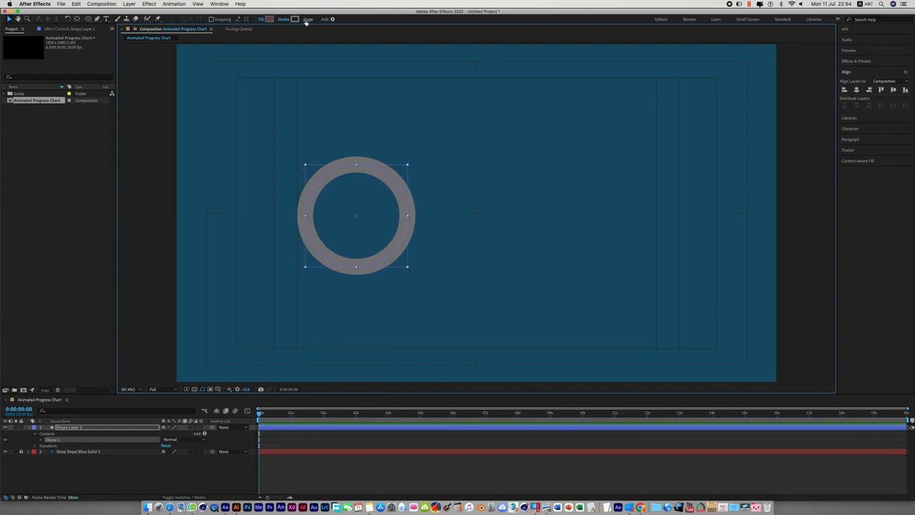
text(60)
key(Return)
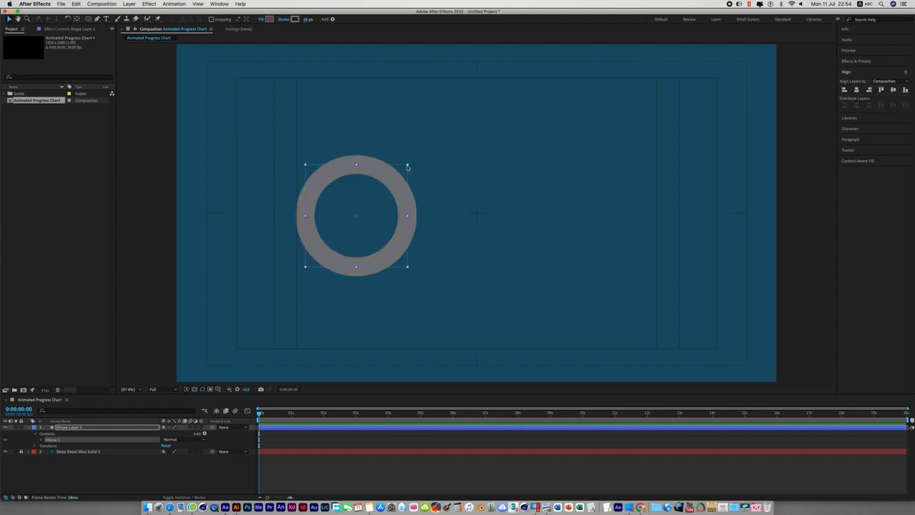
drag(407, 167, 412, 162)
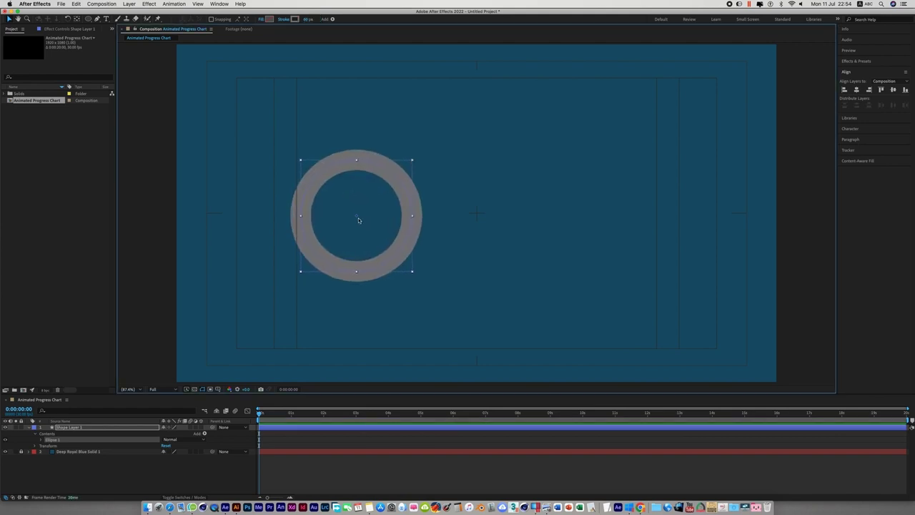
drag(358, 217, 364, 210)
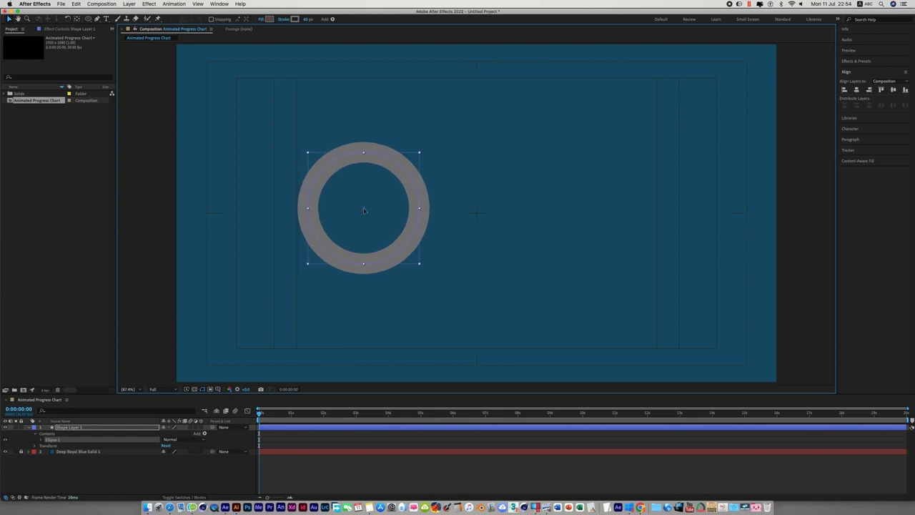
Step: Recolour the ring's stroke to a muted slate blue using the colour wheel and deselect the ring
click(293, 18)
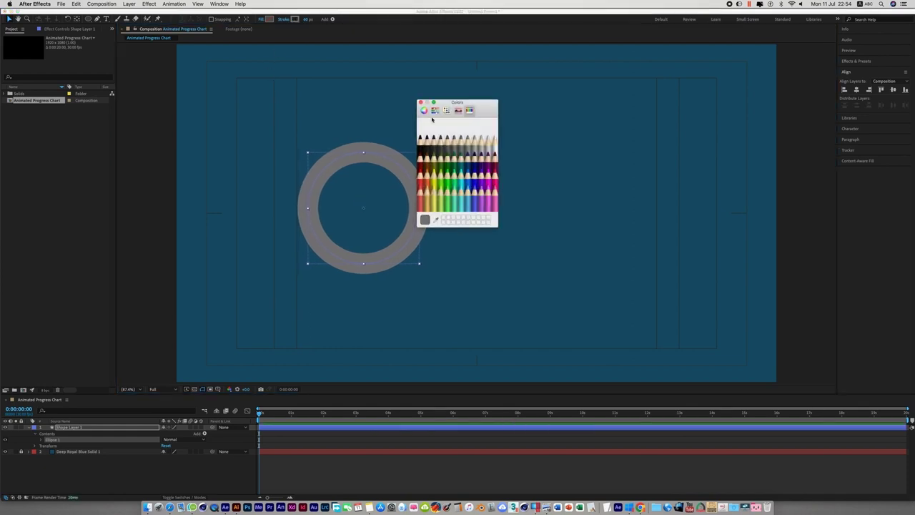
click(423, 110)
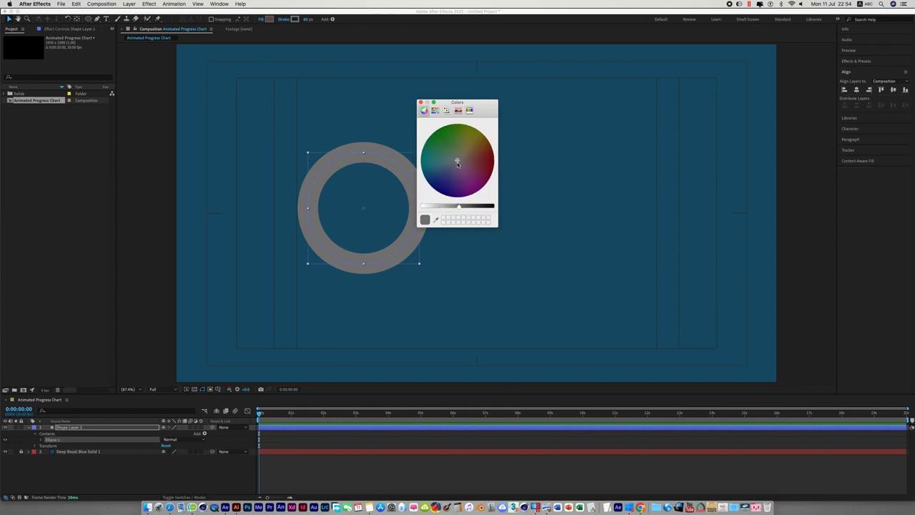
drag(457, 162, 444, 172)
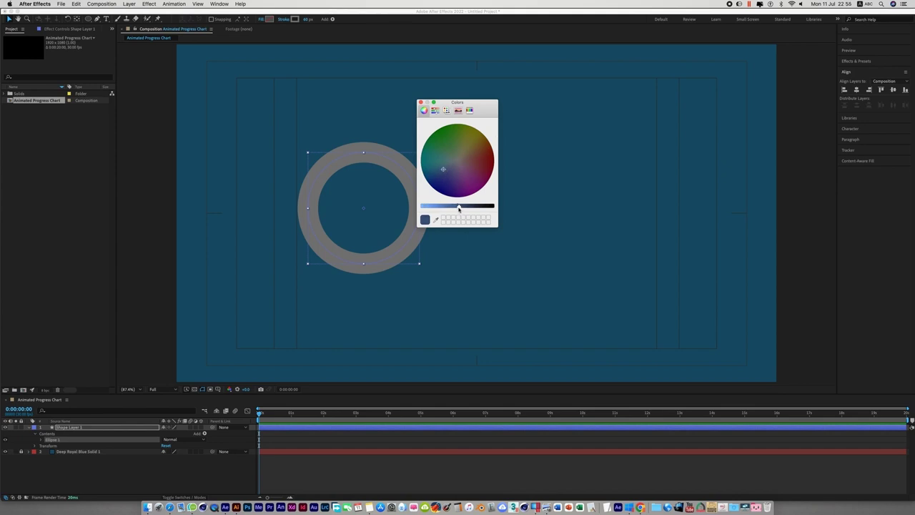
drag(458, 208, 457, 207)
click(421, 103)
click(481, 261)
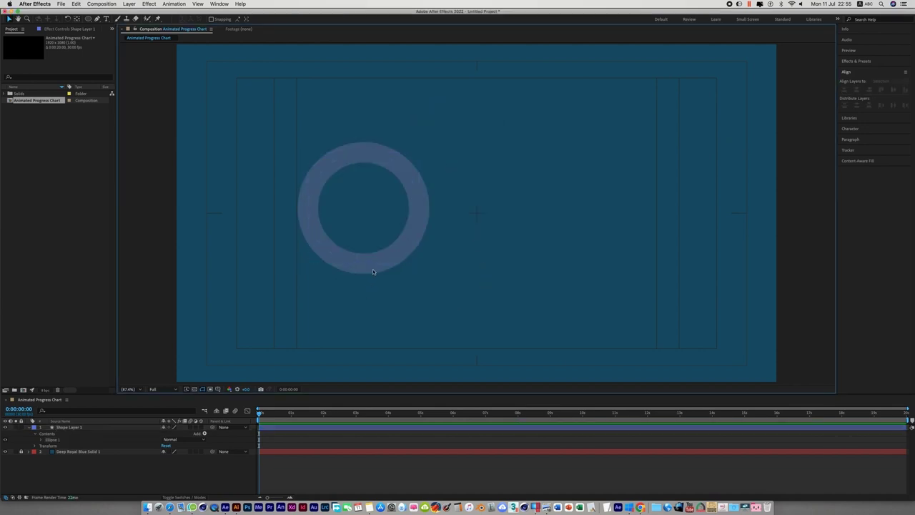
Step: Centre the ring layer's anchor point in the middle of the circle
click(369, 266)
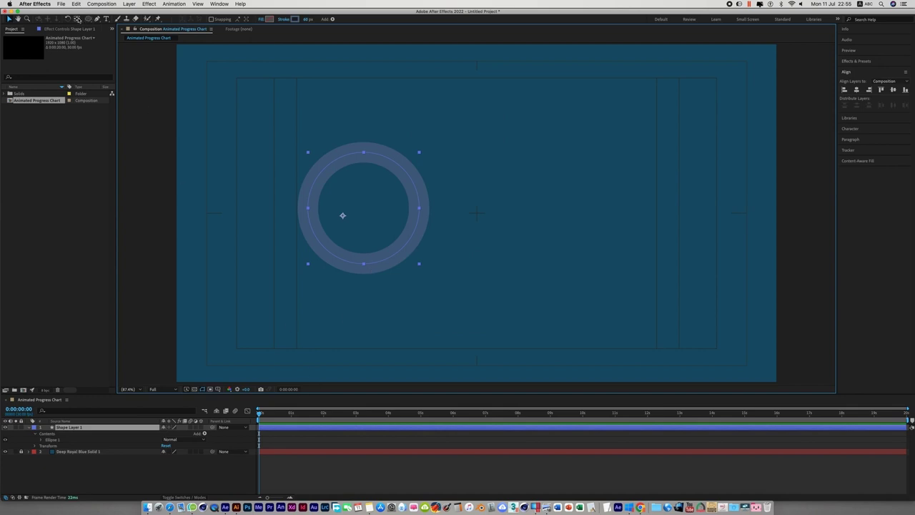
click(77, 20)
key(super+alt+Home)
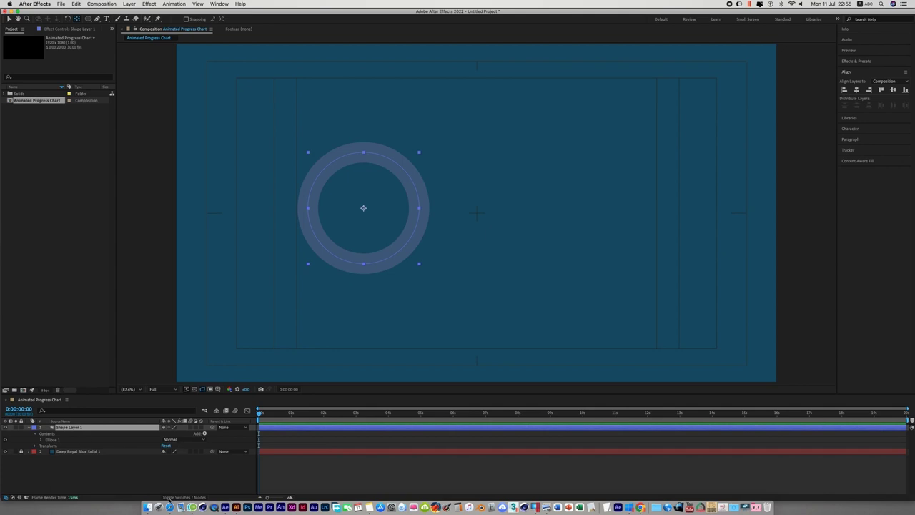
Step: Add Trim Paths to the ring's shape layer and set a keyframe on its End property at 0:00
click(333, 478)
click(296, 425)
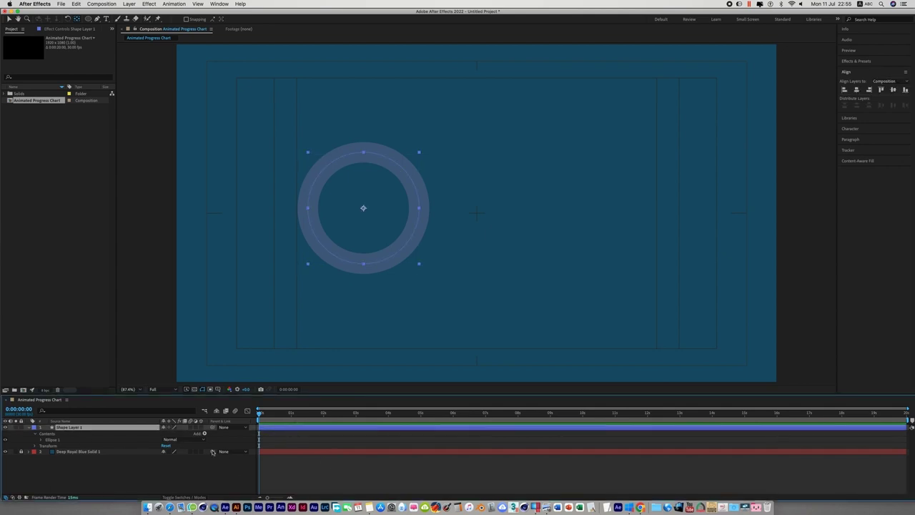
click(204, 433)
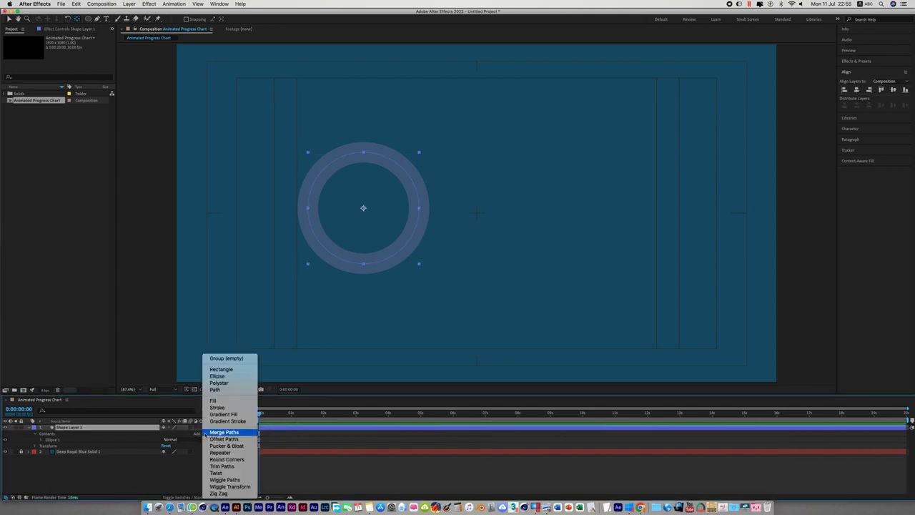
click(230, 466)
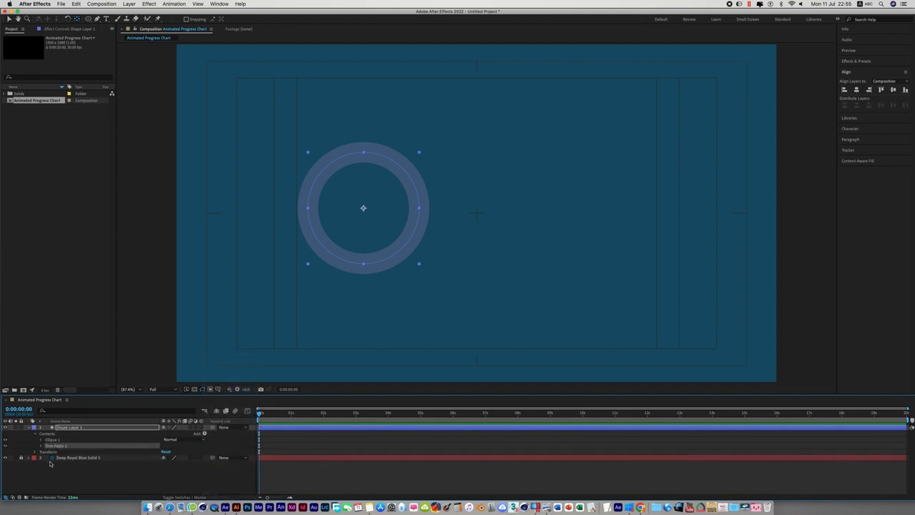
click(42, 445)
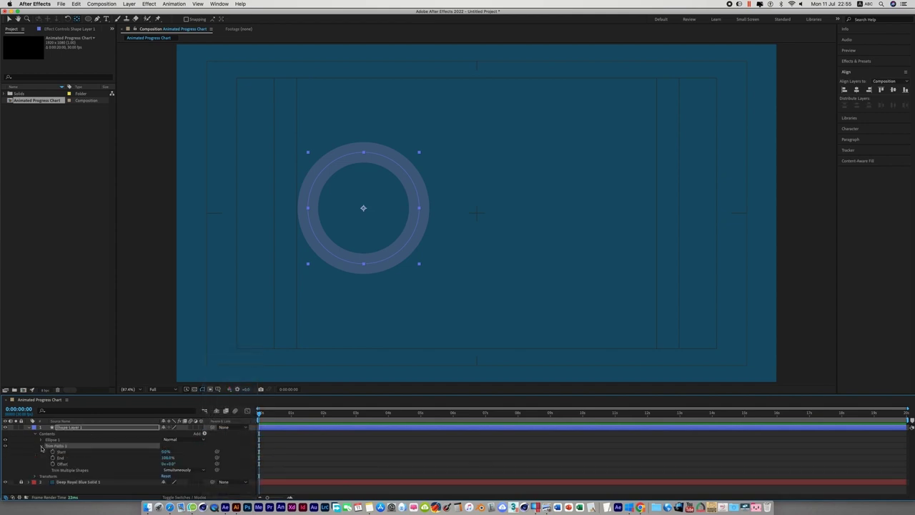
click(53, 458)
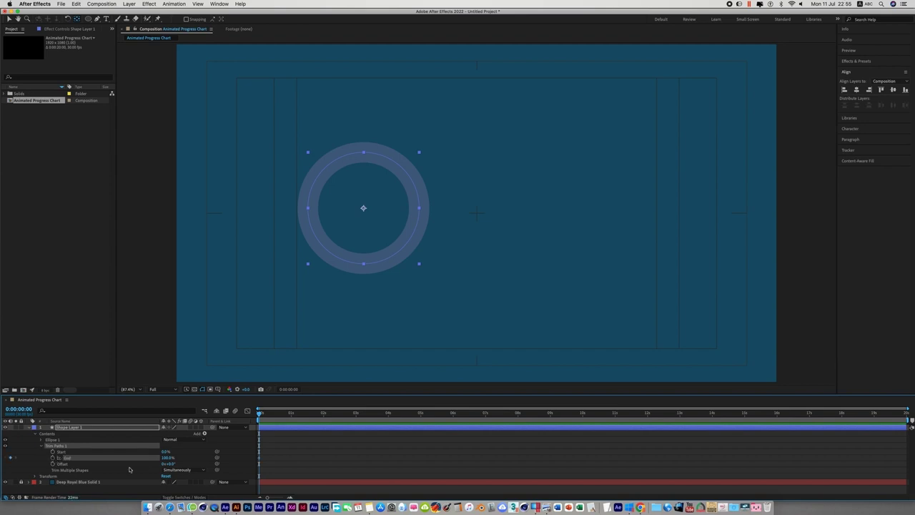
Step: Animate the ring's Trim Paths End from 0% at 0:00 to 100% at 6 seconds and preview the animation
drag(175, 461, 143, 460)
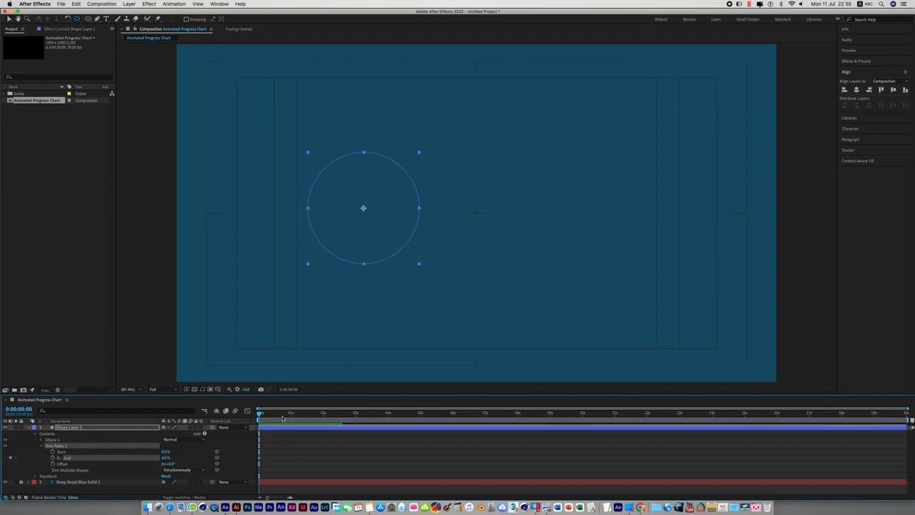
drag(259, 417, 453, 423)
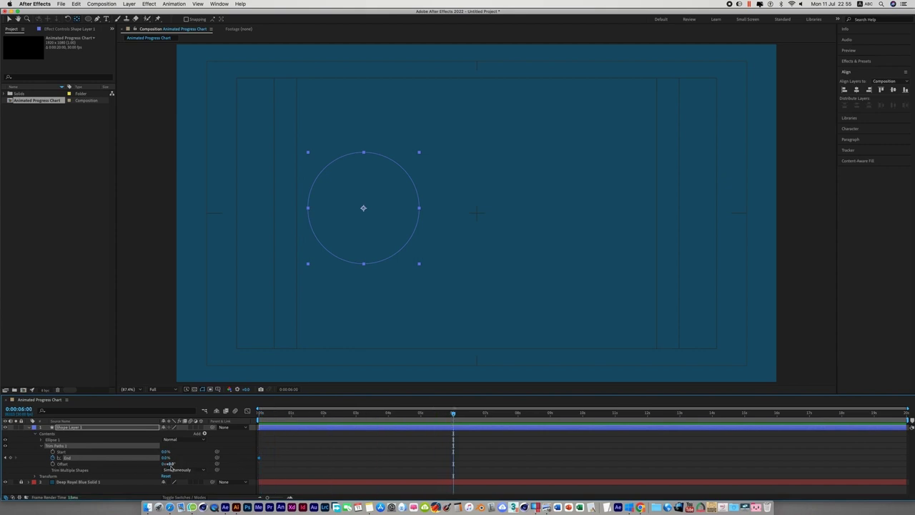
drag(166, 458, 226, 455)
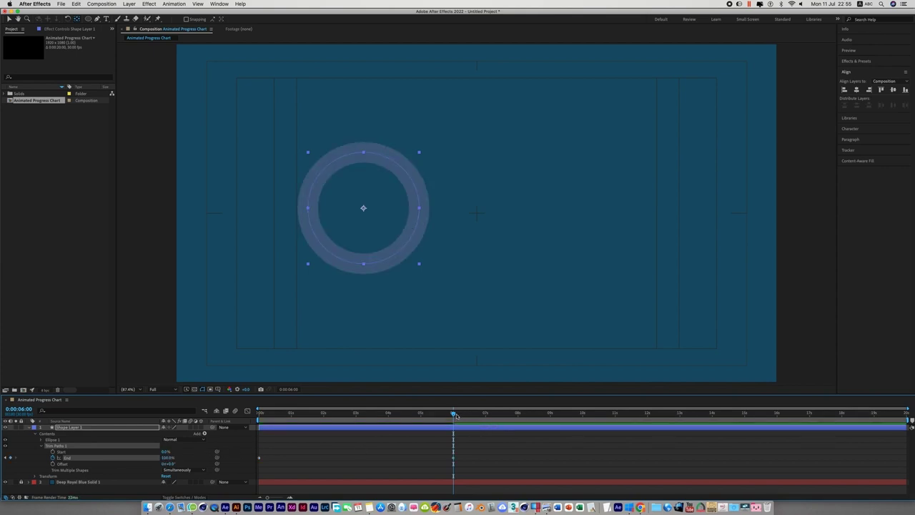
drag(453, 413, 292, 415)
key(Home)
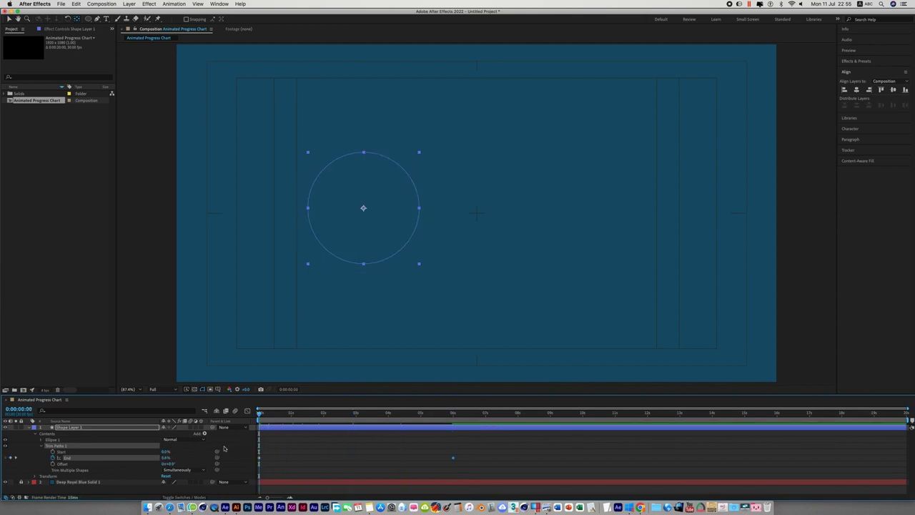
key(space)
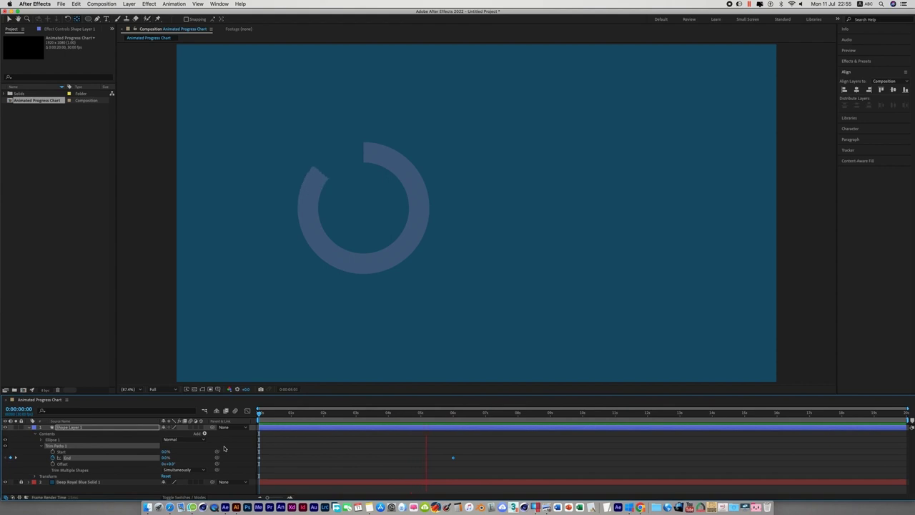
key(space)
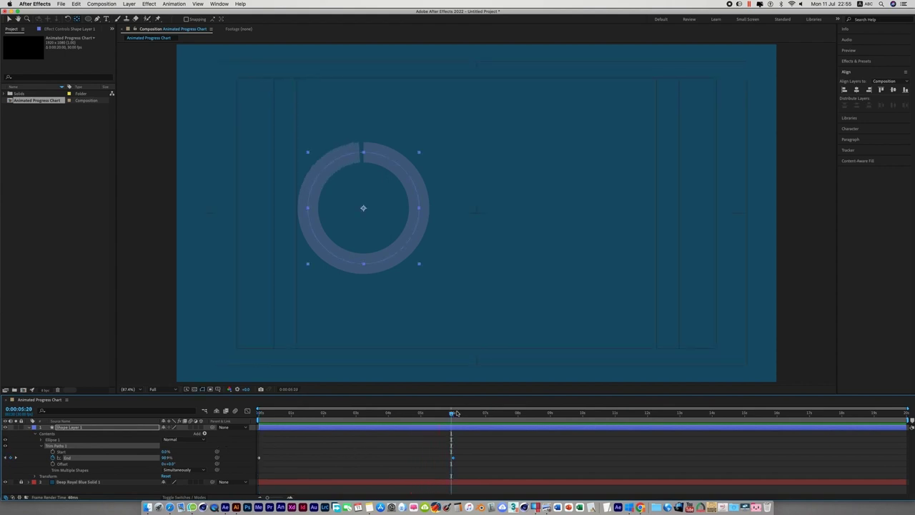
Step: Collapse the ring layer's properties and duplicate the layer
click(29, 427)
click(328, 446)
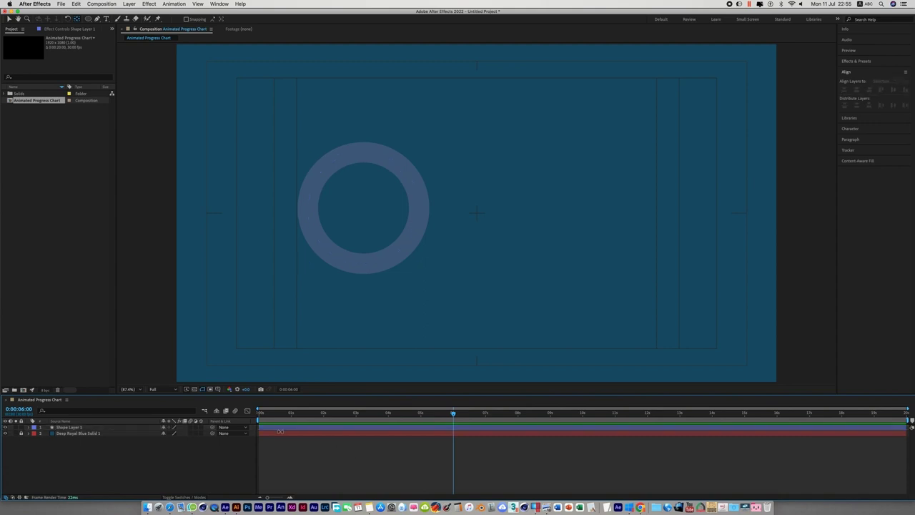
click(281, 429)
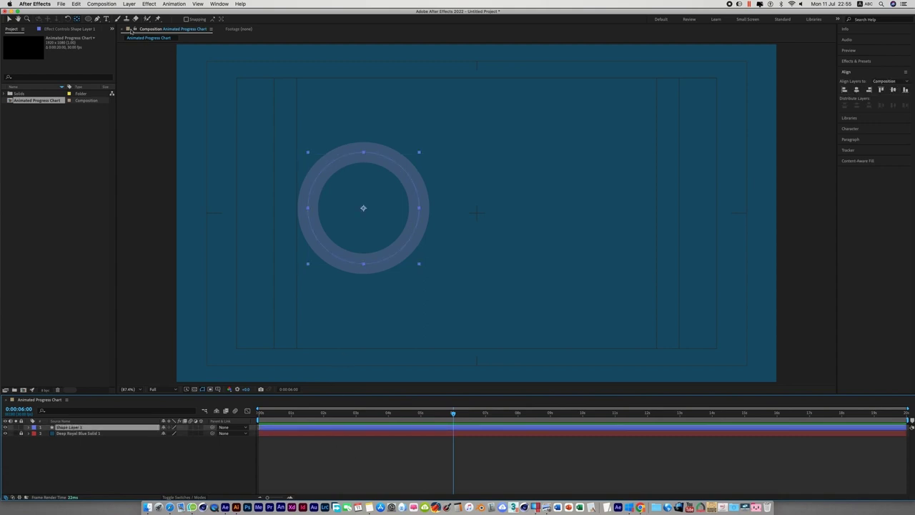
click(76, 4)
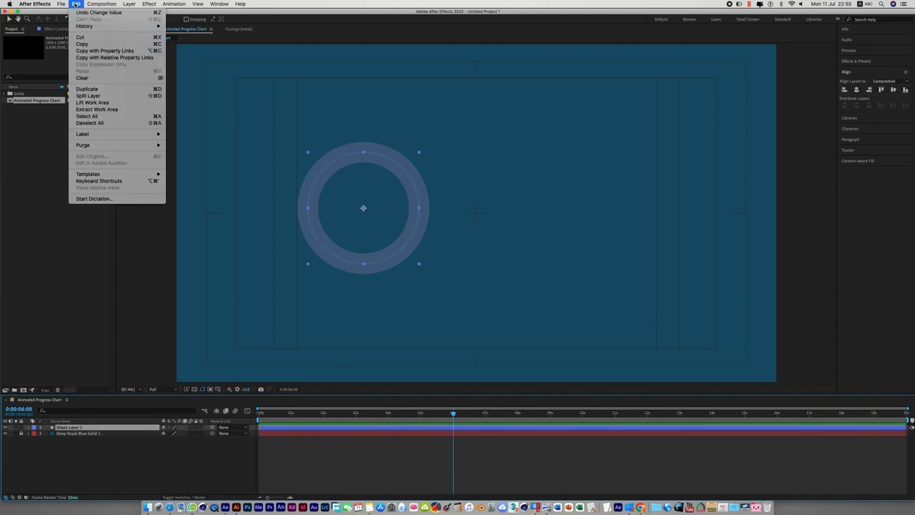
click(86, 89)
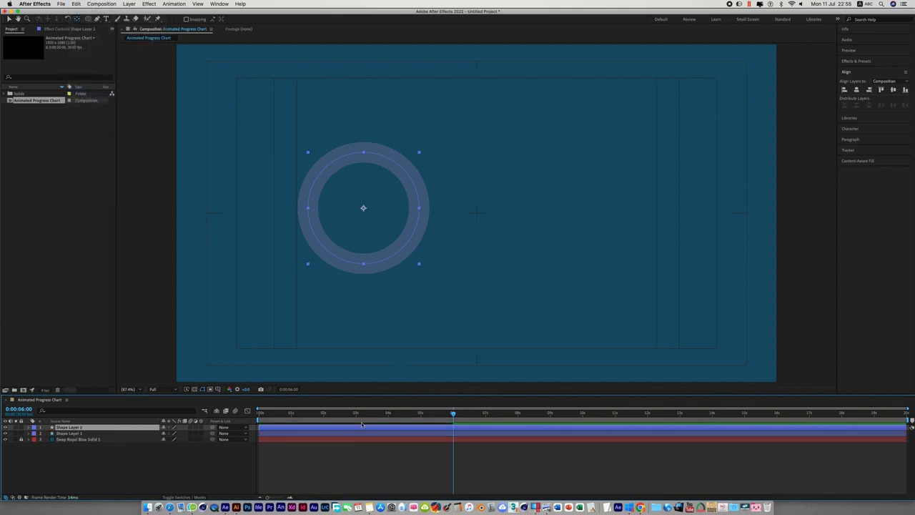
click(340, 455)
Step: Recolour the duplicate ring's stroke to bright yellow, starting from the Apple palette's Yellow and fine-tuning it on the colour wheel
click(336, 427)
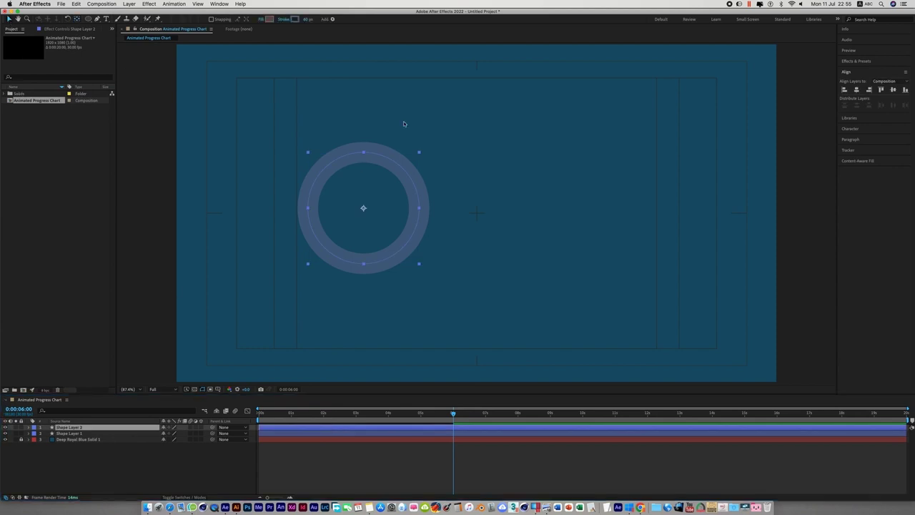
click(294, 19)
click(434, 110)
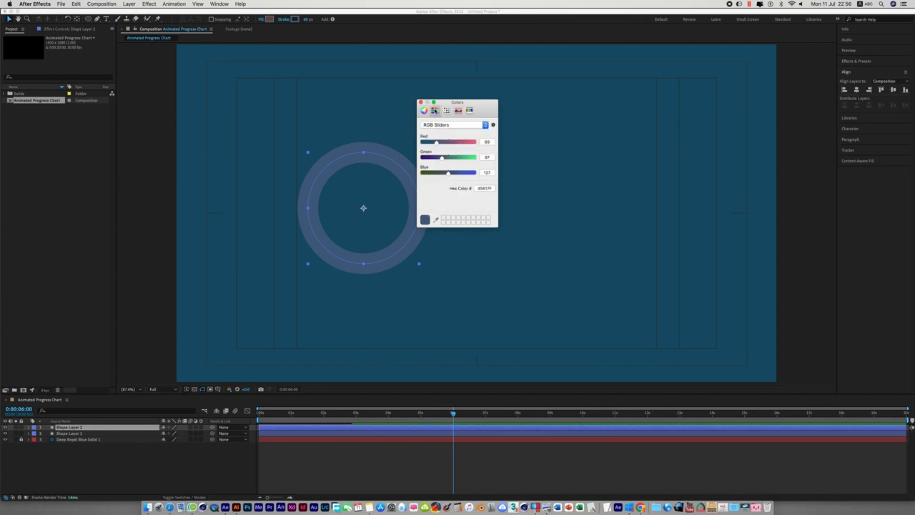
click(448, 111)
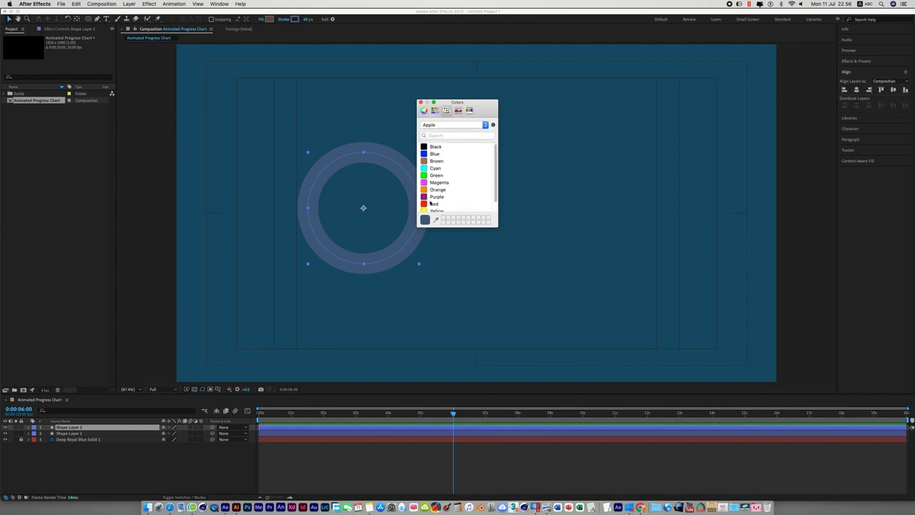
scroll(438, 200, down, 1)
click(426, 210)
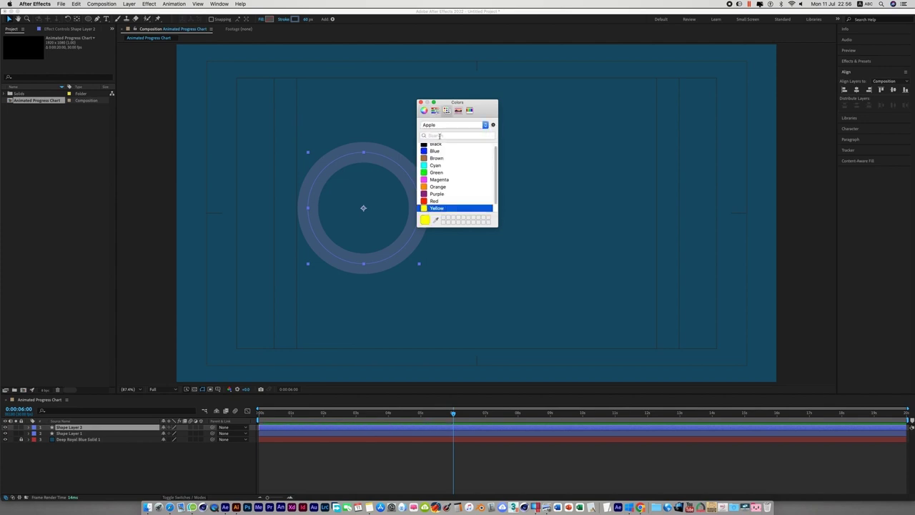
click(423, 110)
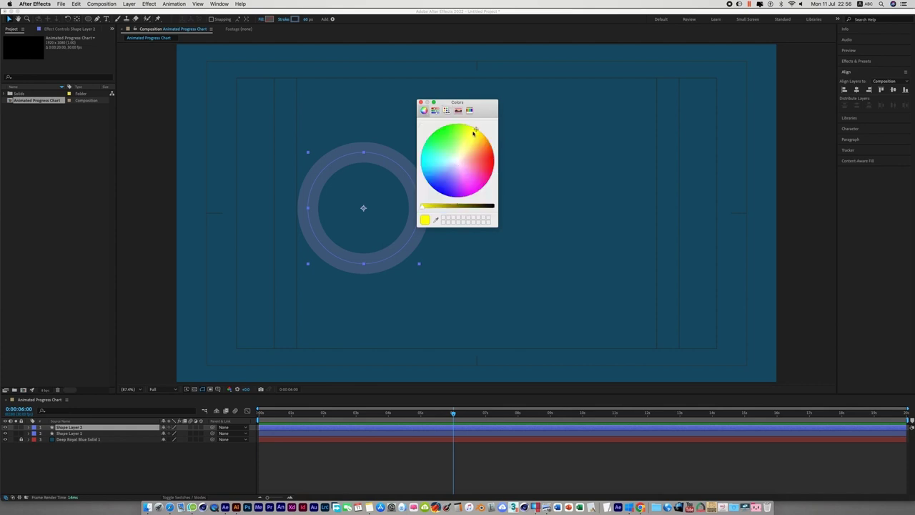
mouse_move(471, 131)
mouse_down()
mouse_move(469, 149)
mouse_move(469, 137)
mouse_up()
click(421, 103)
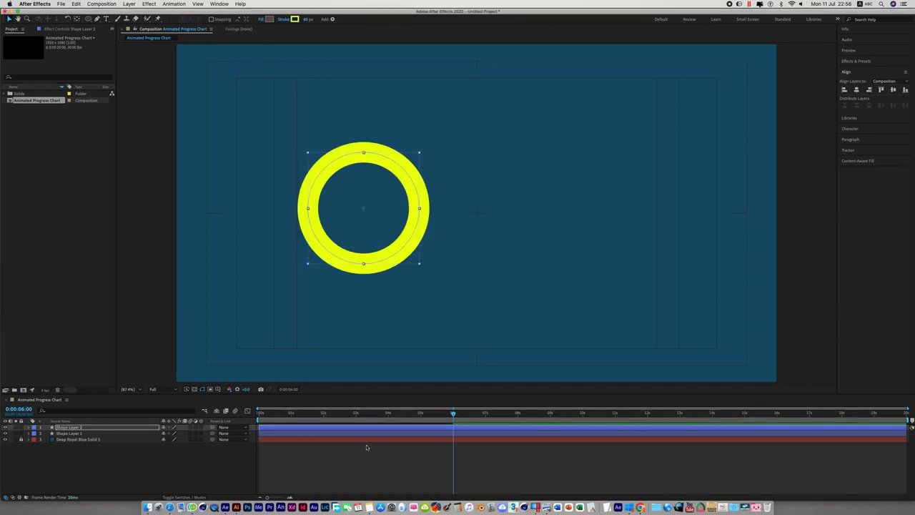
Step: Set the yellow ring's Trim Paths End keyframe at 6 seconds to 75%, and collapse its layer properties
click(29, 427)
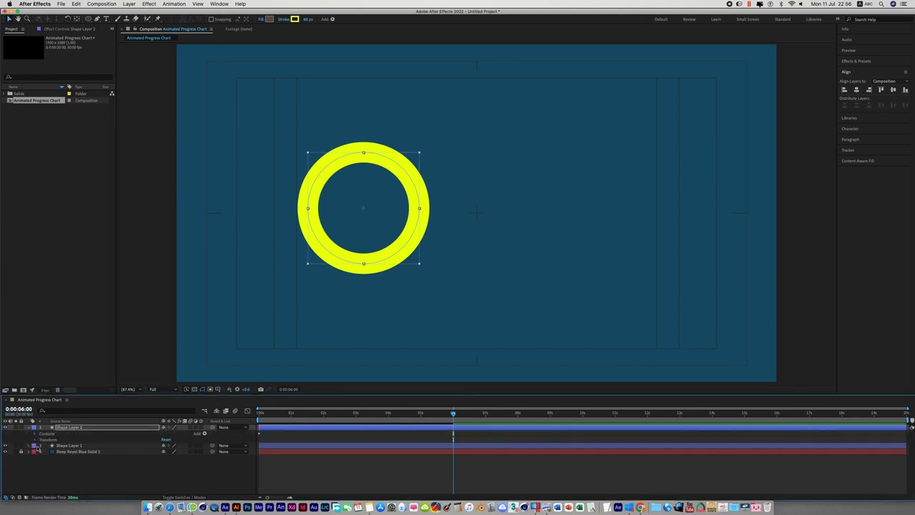
click(35, 433)
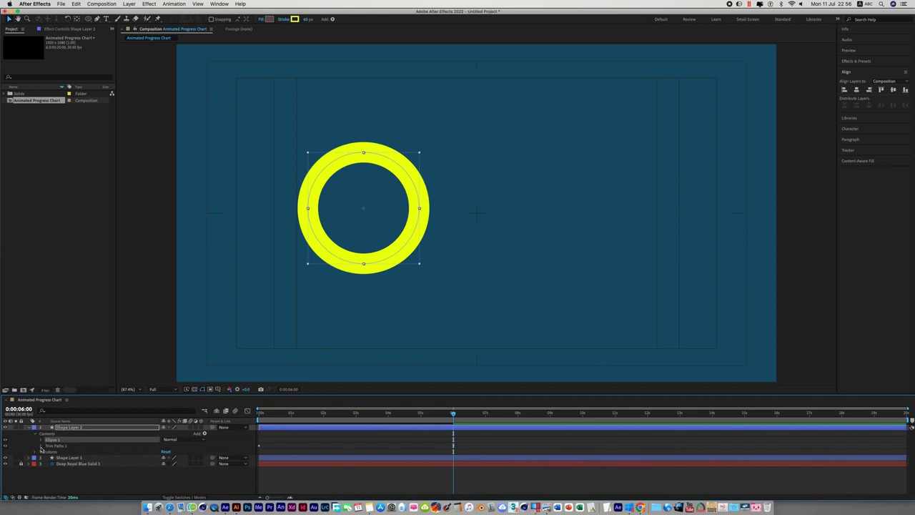
click(40, 446)
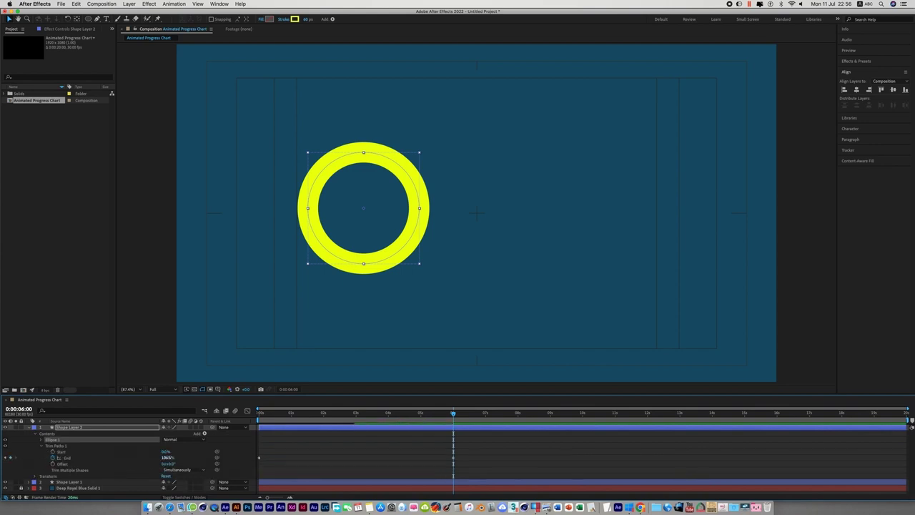
click(166, 457)
text(75)
key(Return)
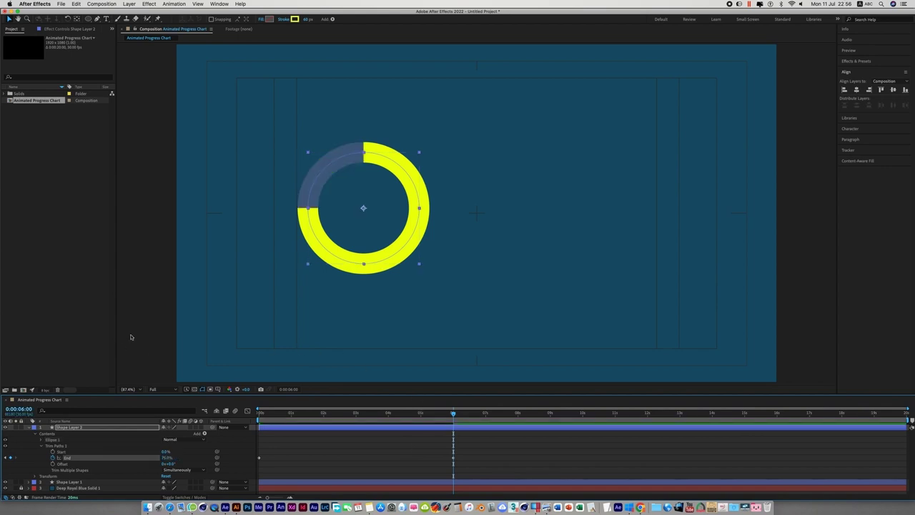
click(395, 326)
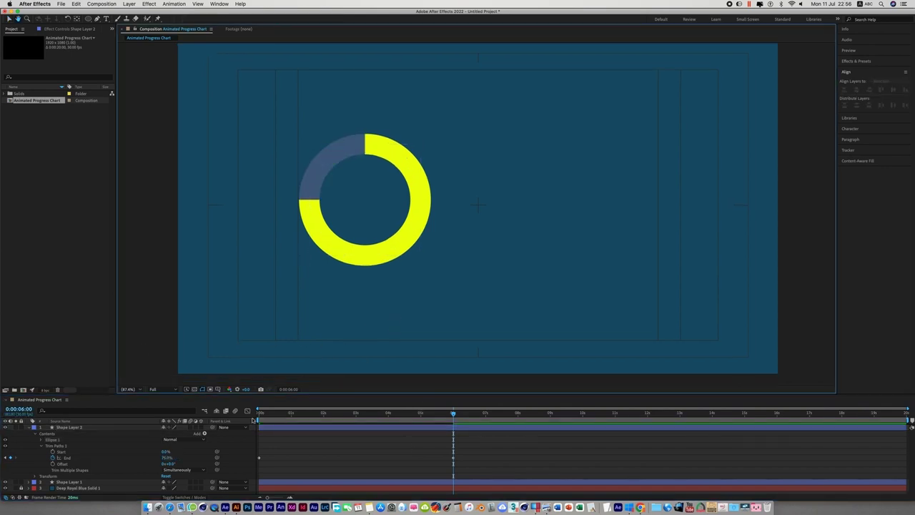
click(69, 427)
click(30, 427)
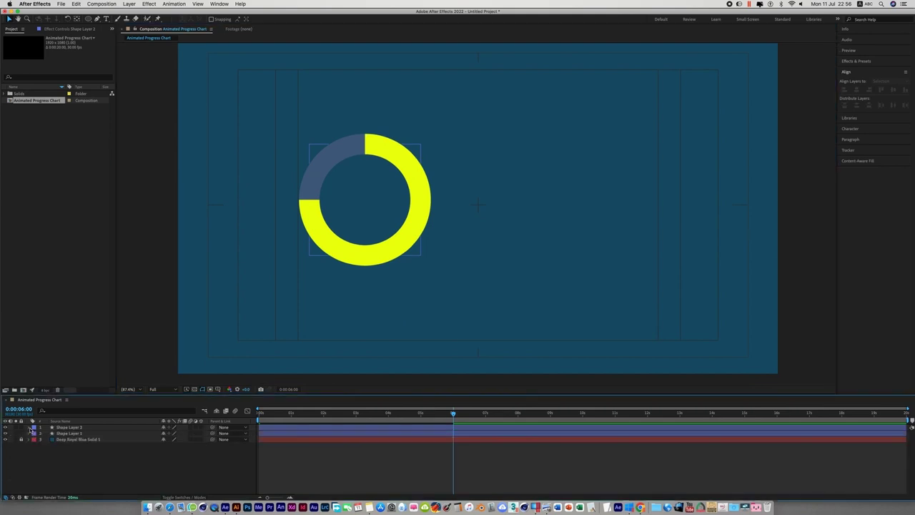
click(295, 478)
Step: Create an empty text layer above the ring in the composition and rename it Percentage
click(106, 19)
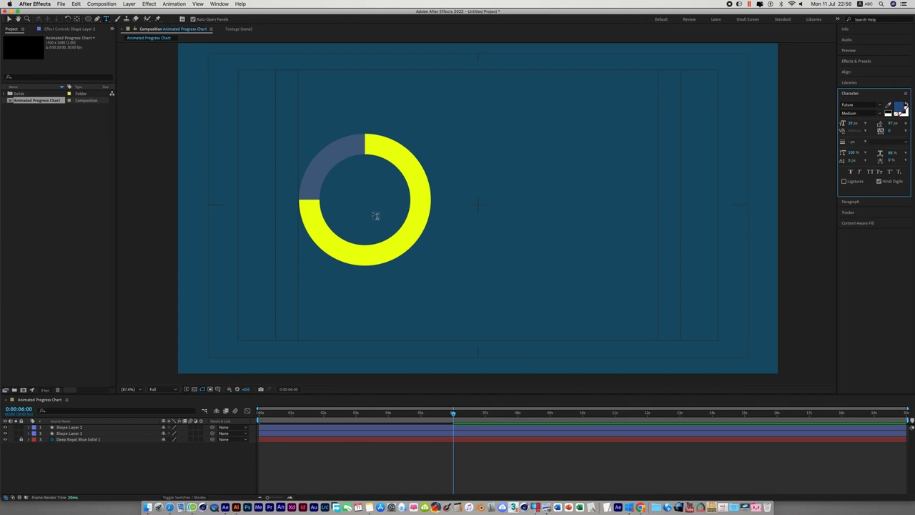
click(359, 101)
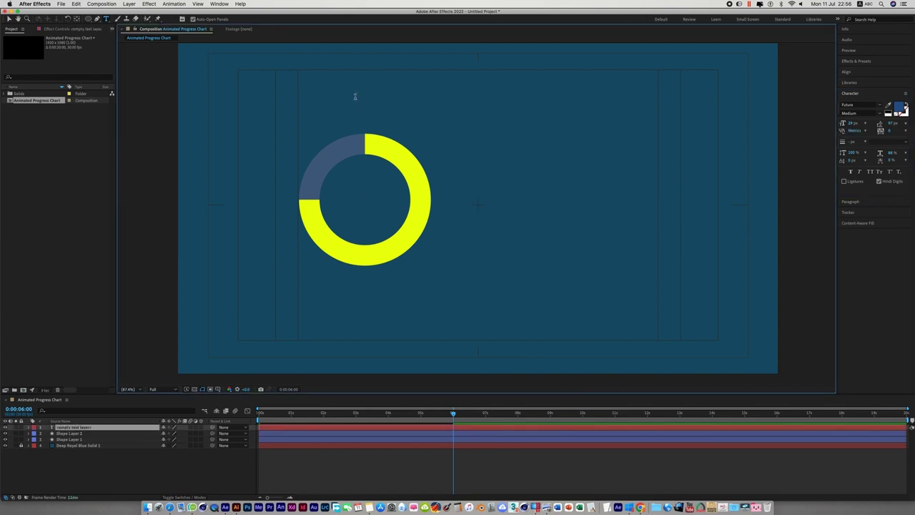
right_click(110, 428)
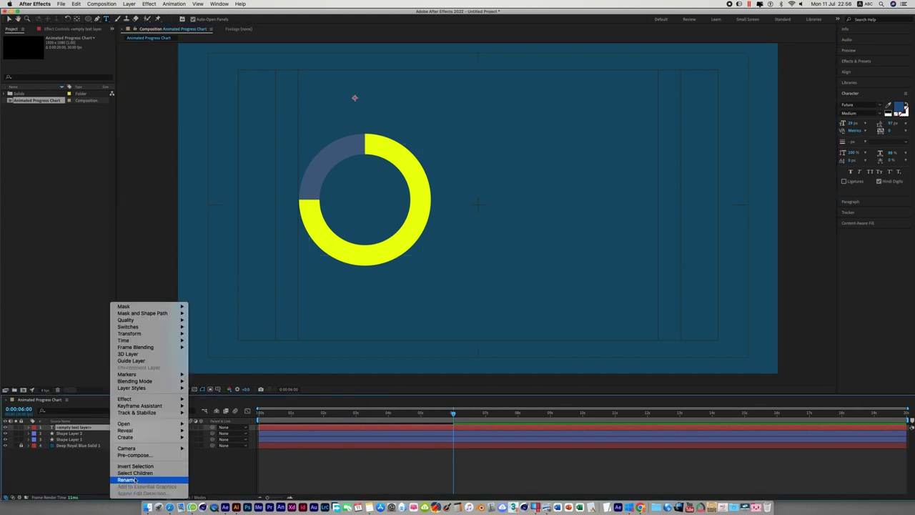
click(107, 314)
key(Return)
text(P)
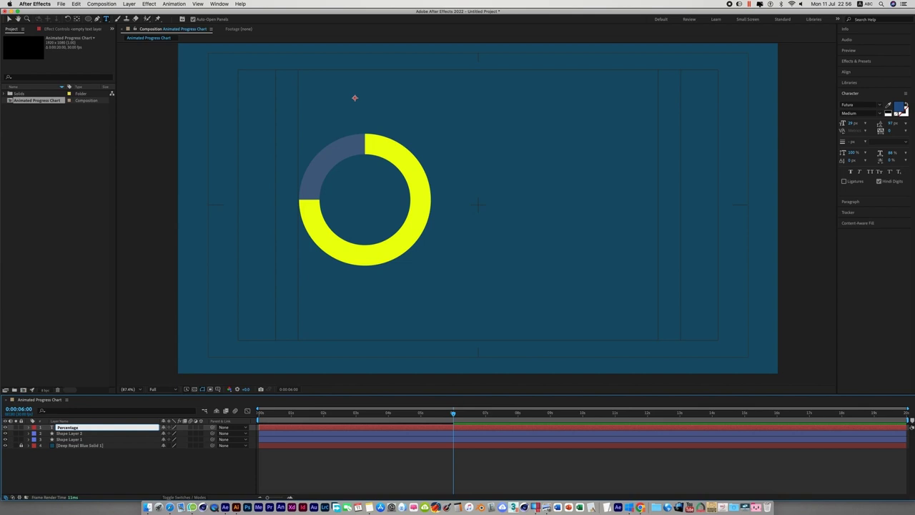
text(ercentage)
key(Return)
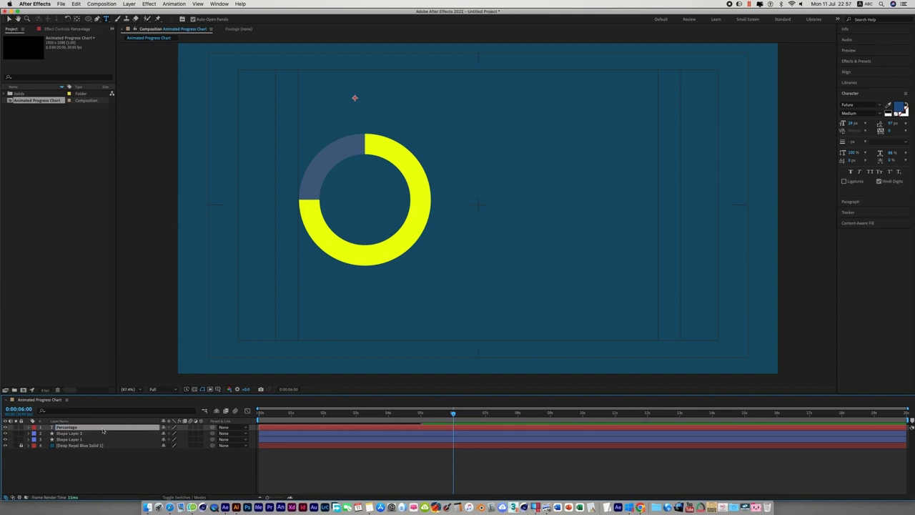
Step: Apply the Slider Control expression effect to the Percentage text layer
right_click(103, 430)
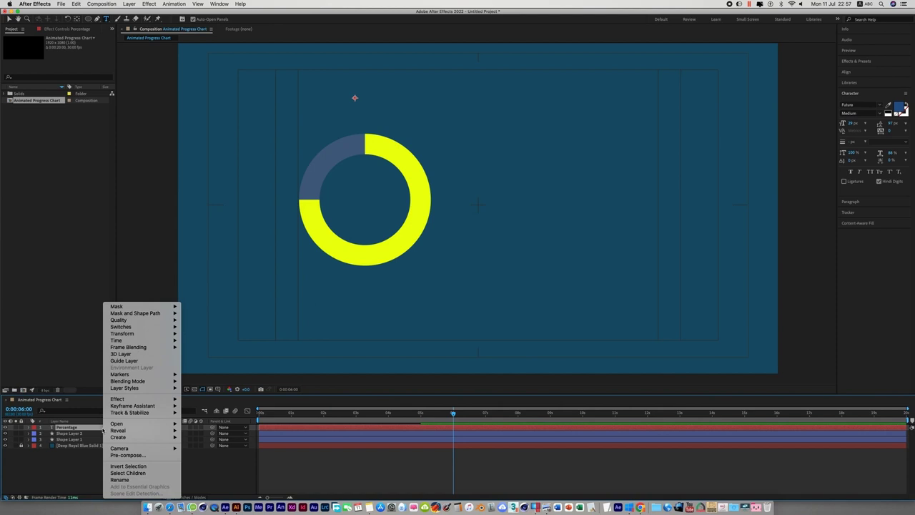
mouse_move(156, 383)
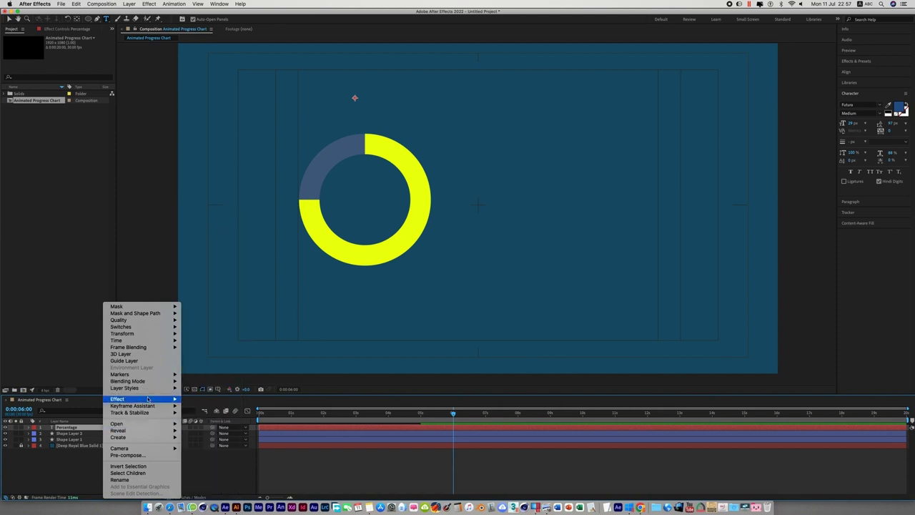
mouse_move(147, 399)
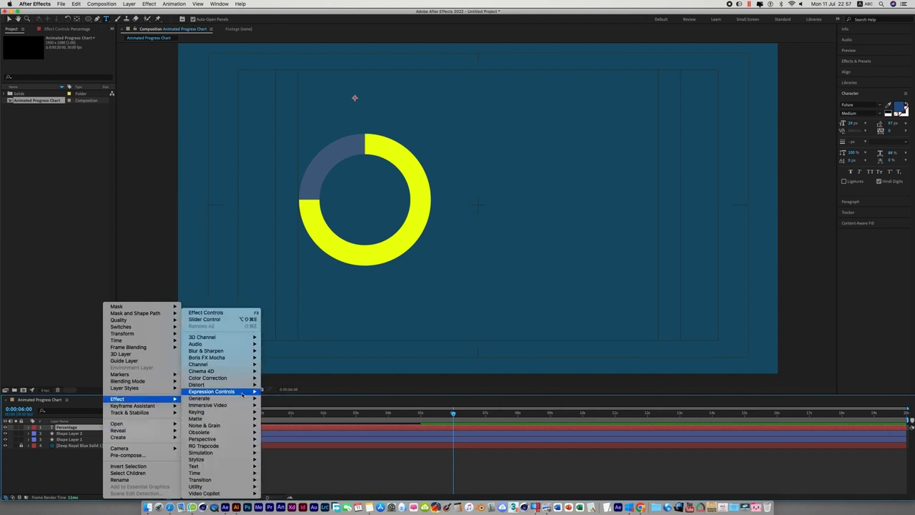
mouse_move(242, 393)
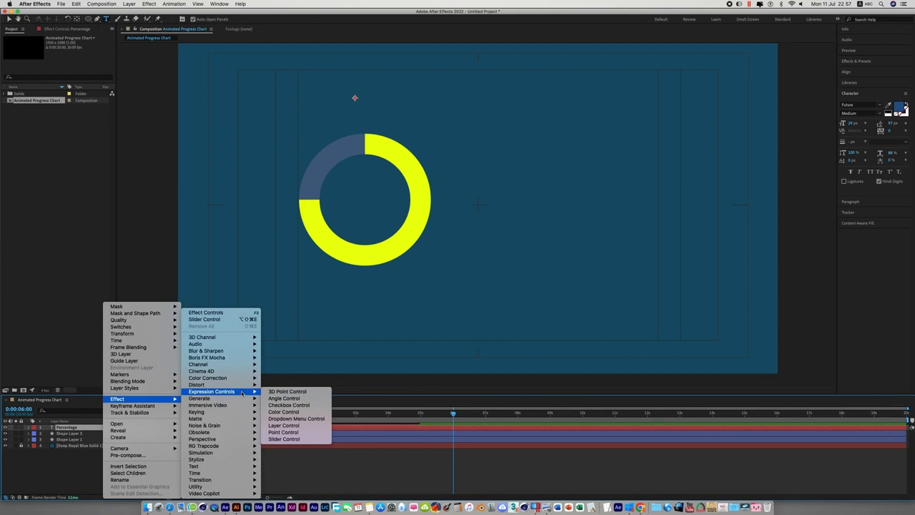
click(296, 439)
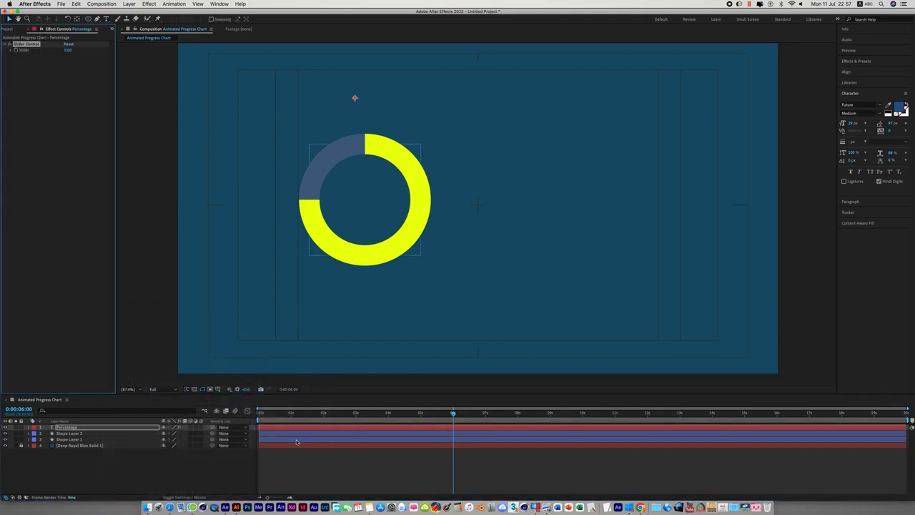
Step: Add an expression to the Percentage layer's Source Text that links it to the Slider Control's Slider value
click(30, 427)
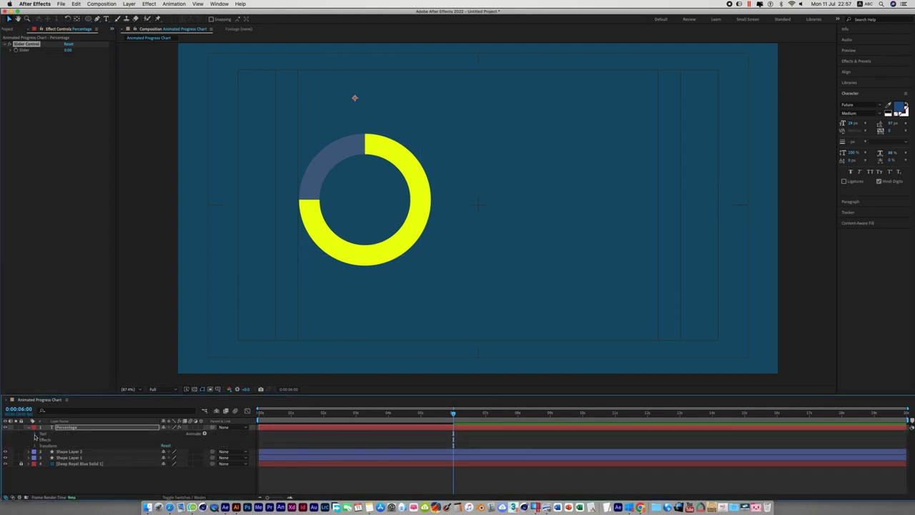
click(35, 434)
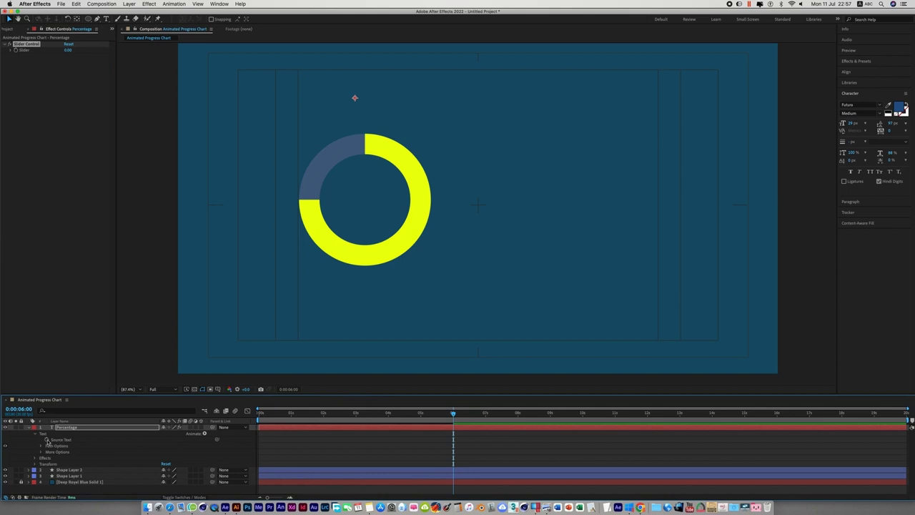
alt+click(47, 440)
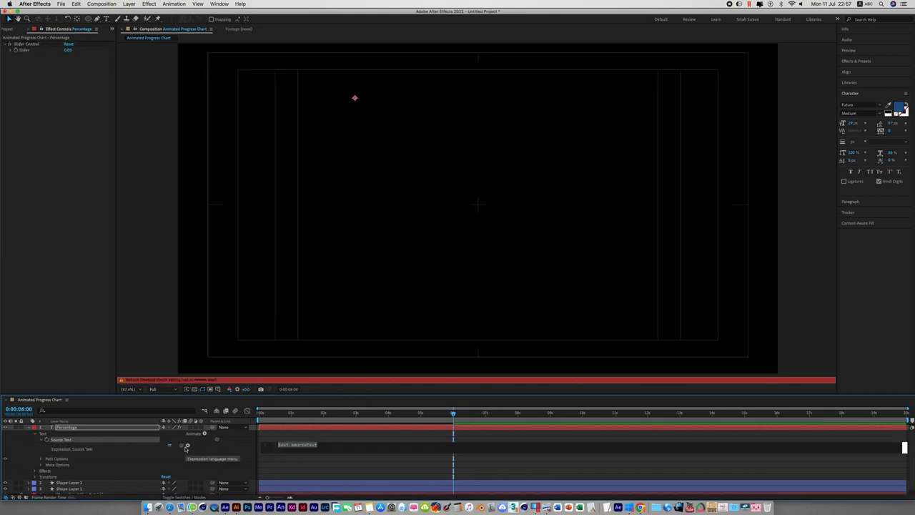
drag(183, 445, 23, 53)
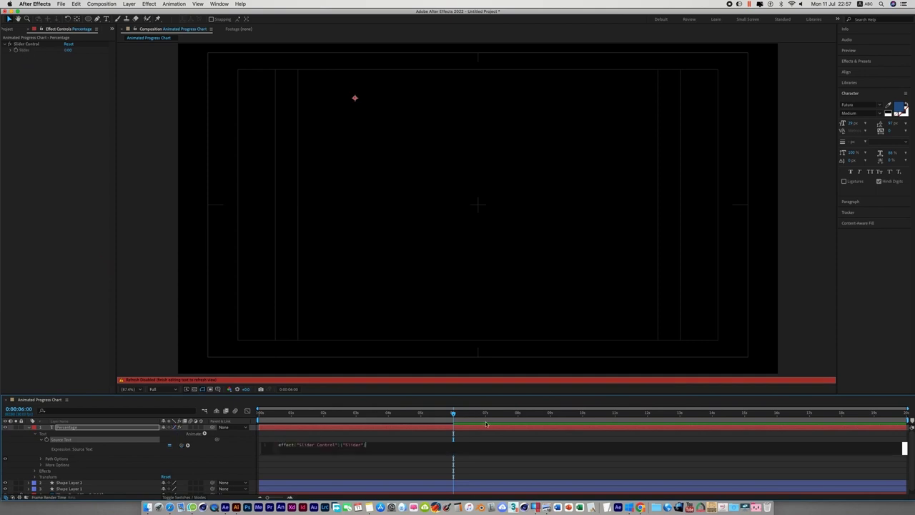
Step: Keyframe the Percentage layer's Slider with its starting value at 0 seconds and 75 at 6 seconds
drag(461, 415, 250, 433)
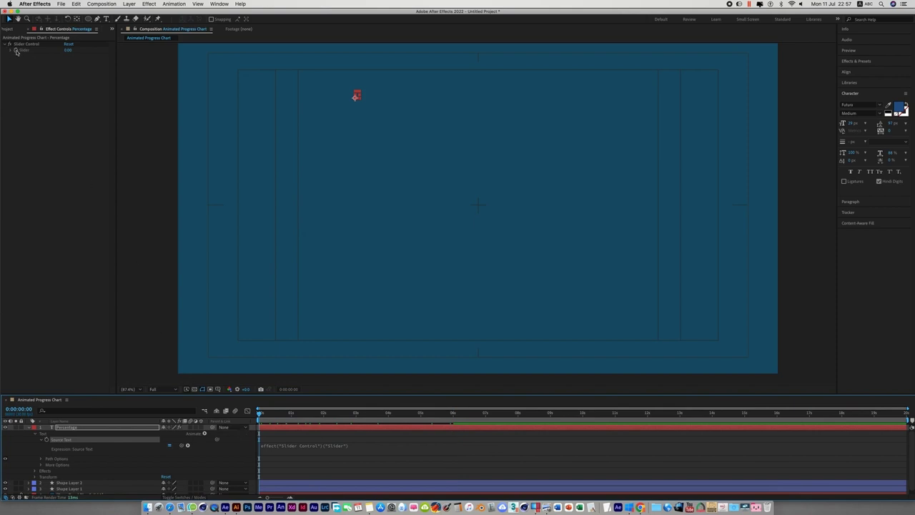
click(15, 51)
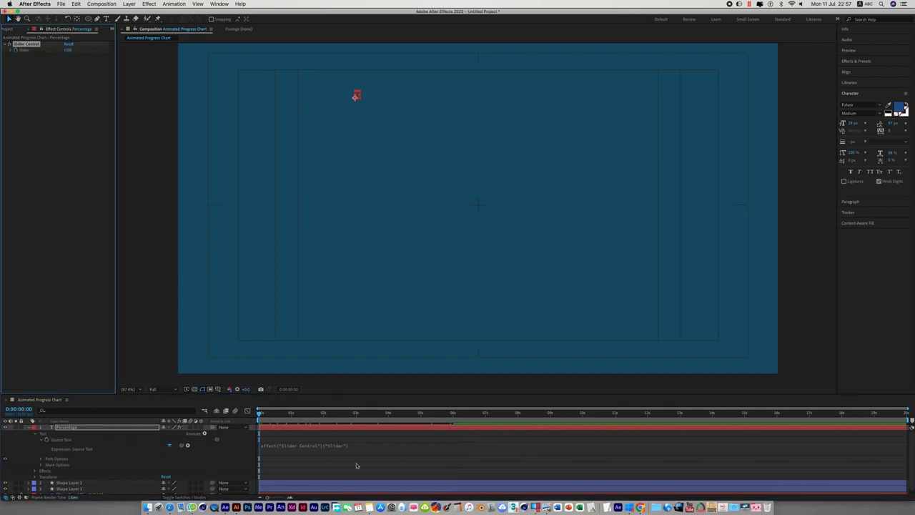
drag(258, 415, 454, 434)
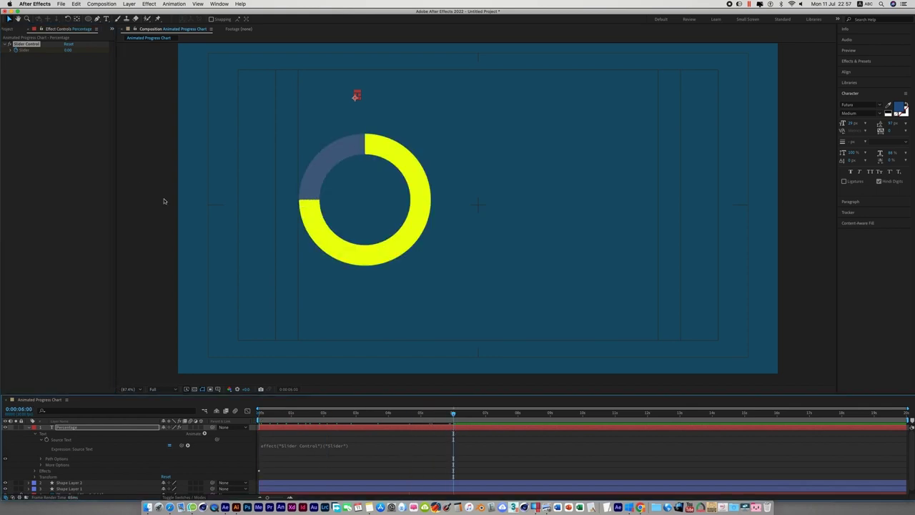
click(68, 50)
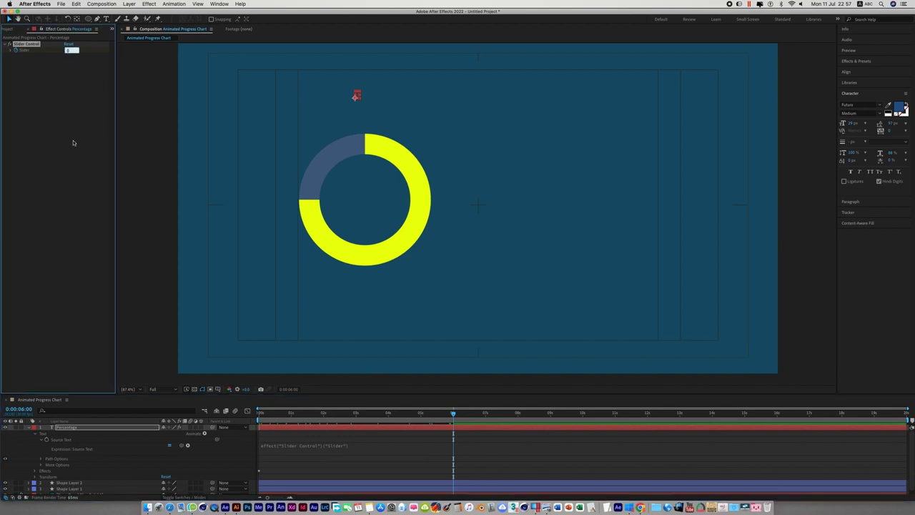
text(75)
key(Return)
Step: Give the counter text the ring's yellow as its fill, enlarge it, and move it inside the ring
click(888, 105)
click(405, 243)
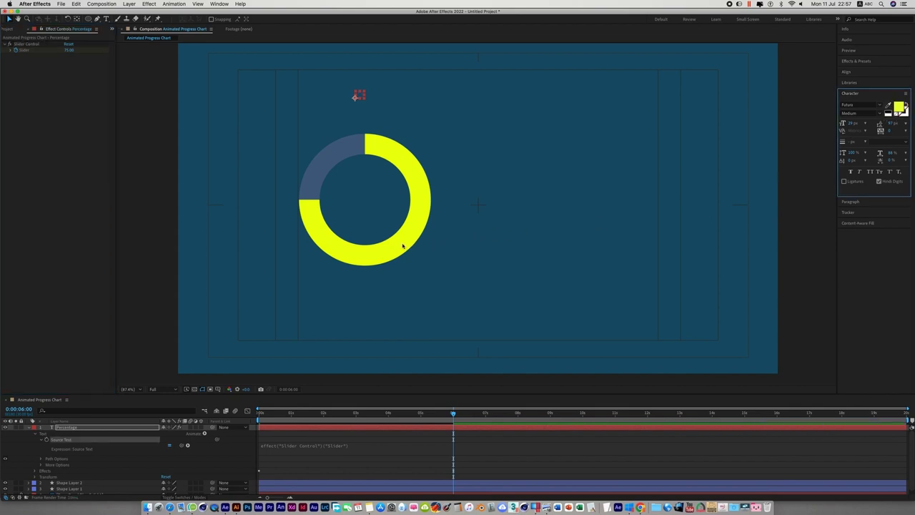
click(21, 28)
drag(852, 126, 868, 121)
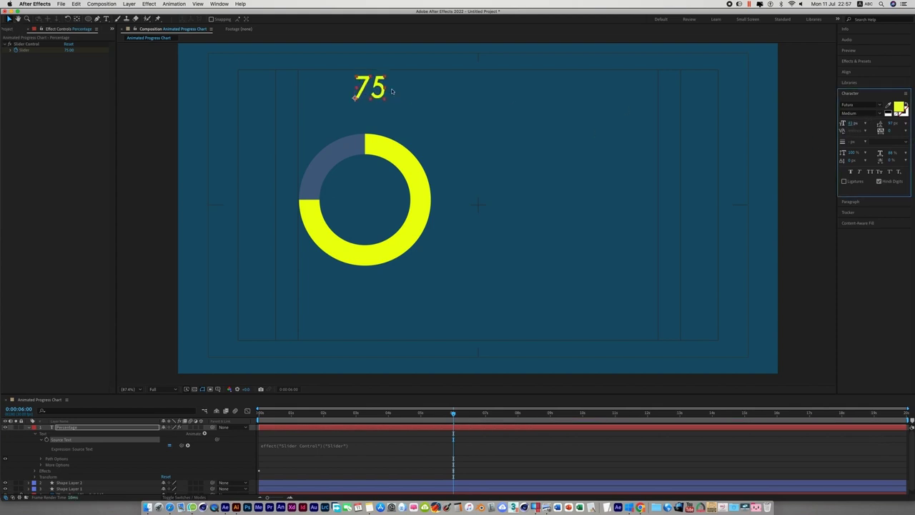
drag(368, 89, 349, 200)
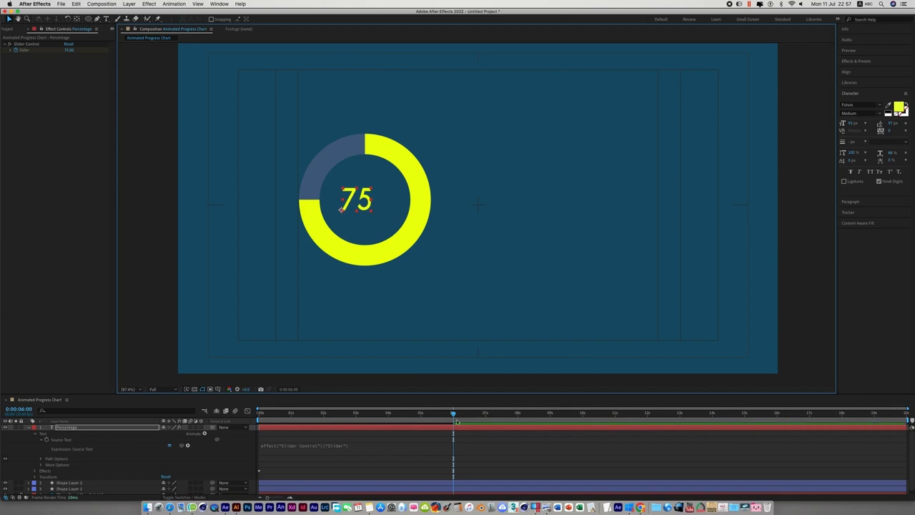
Step: Reveal the Percentage layer's keyframes and preview the counter and ring animation from 0 seconds
drag(456, 416, 243, 452)
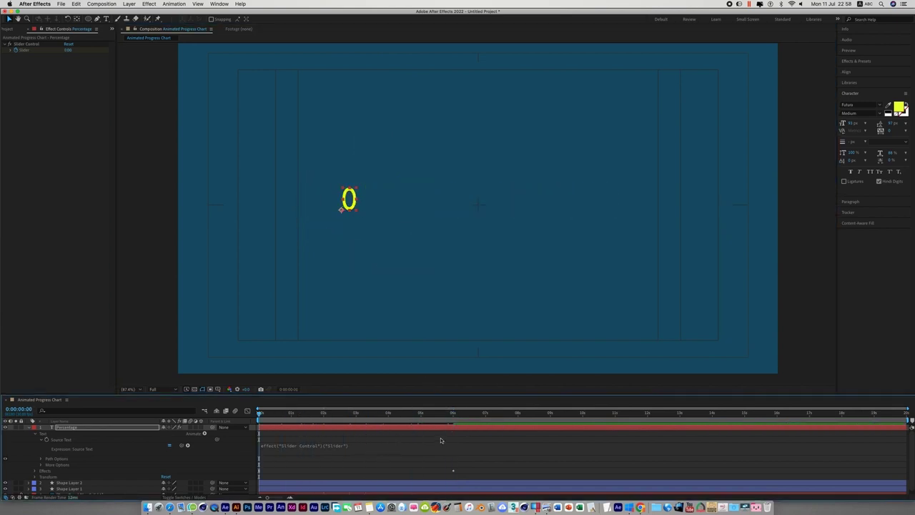
key(u)
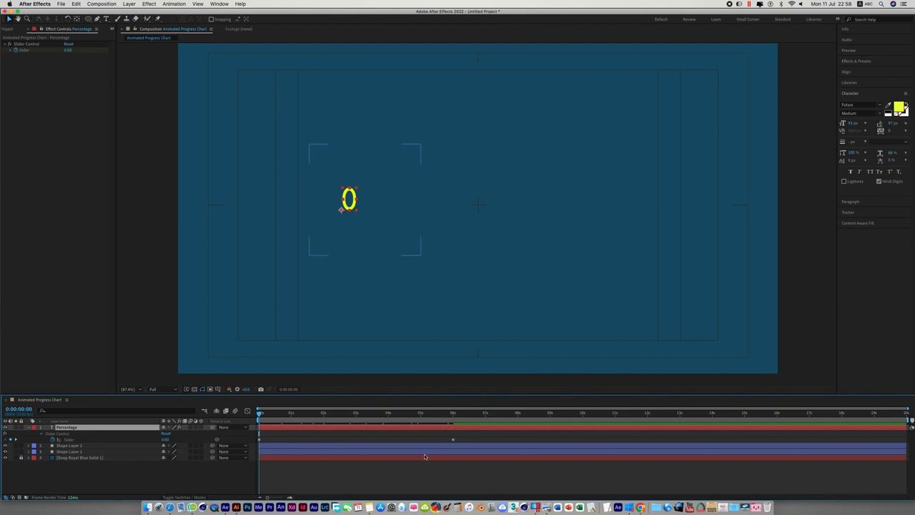
key(space)
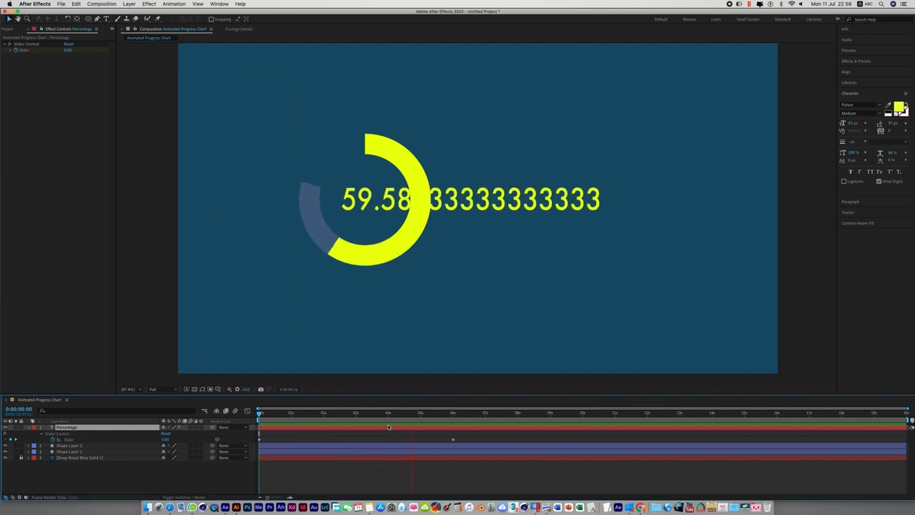
key(space)
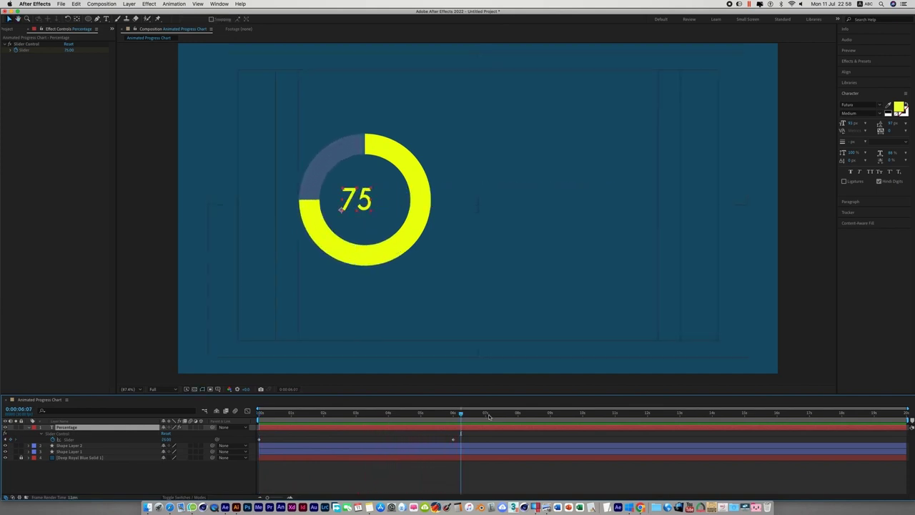
Step: Extend the Source Text expression with .value.toFixed(0) so the counter shows whole numbers, working at 6 seconds
drag(465, 417, 453, 417)
click(29, 427)
key(e)
key(e)
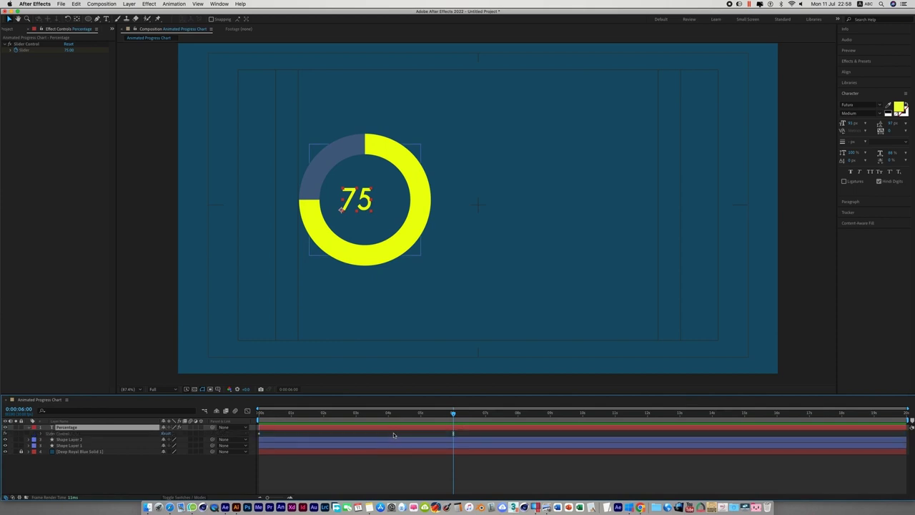
click(364, 440)
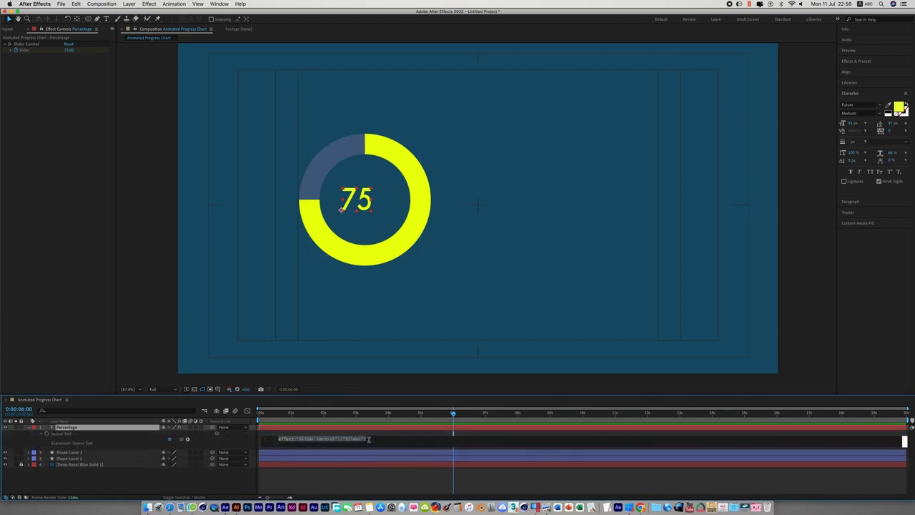
click(459, 440)
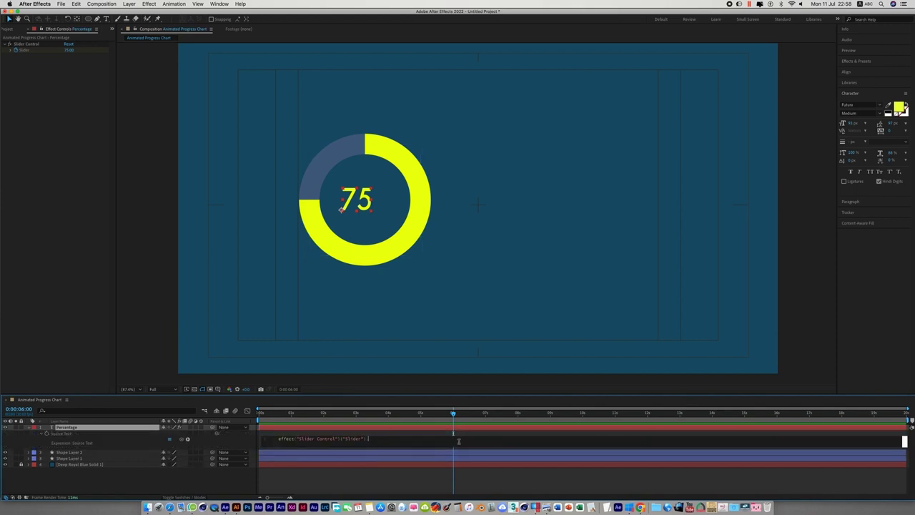
text(.value)
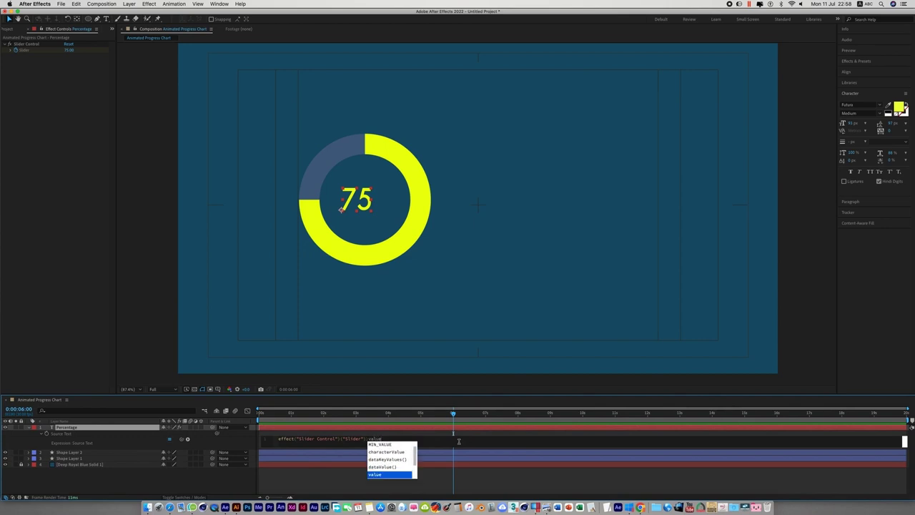
key(Return)
text(.to)
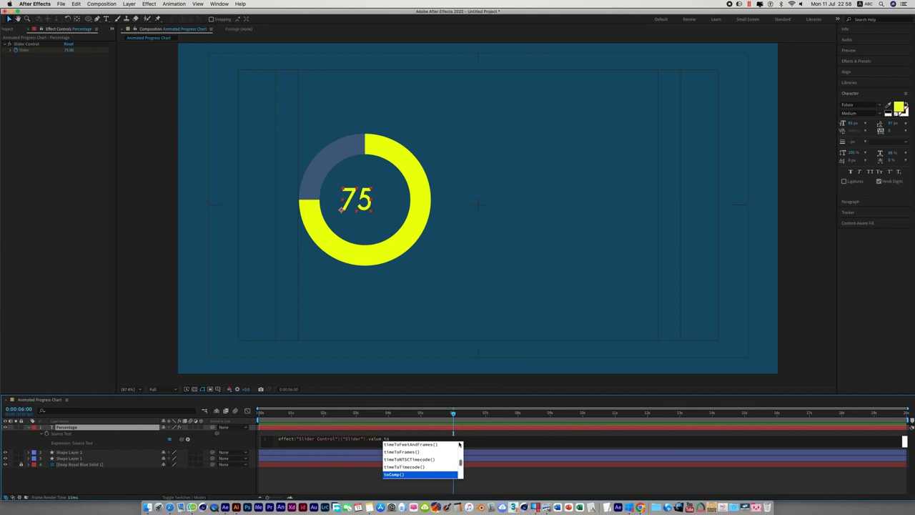
text(Fi)
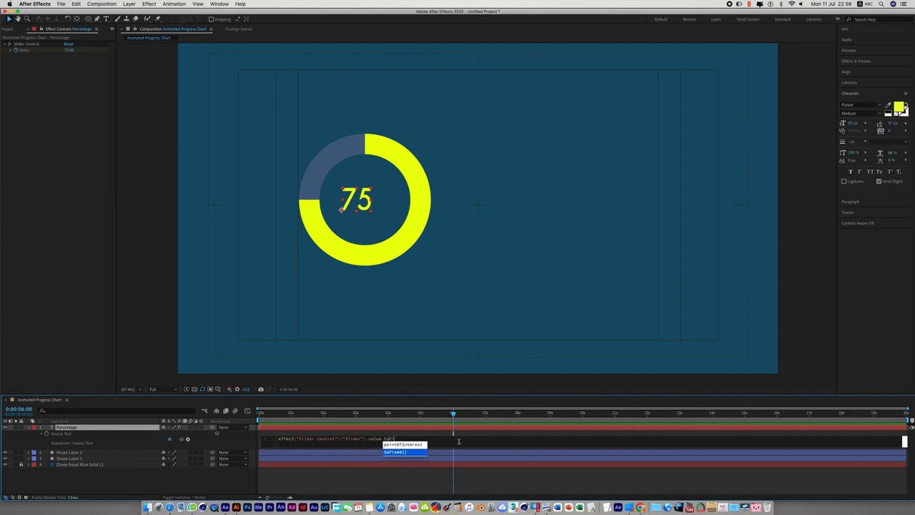
text(xed)
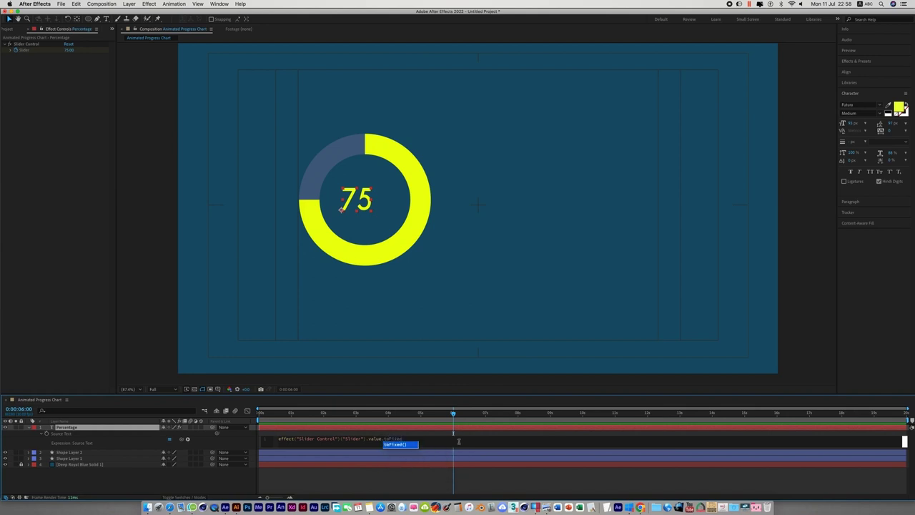
key(Return)
click(436, 475)
Step: Append + "%" to the end of the Source Text expression to add a percent sign
click(410, 440)
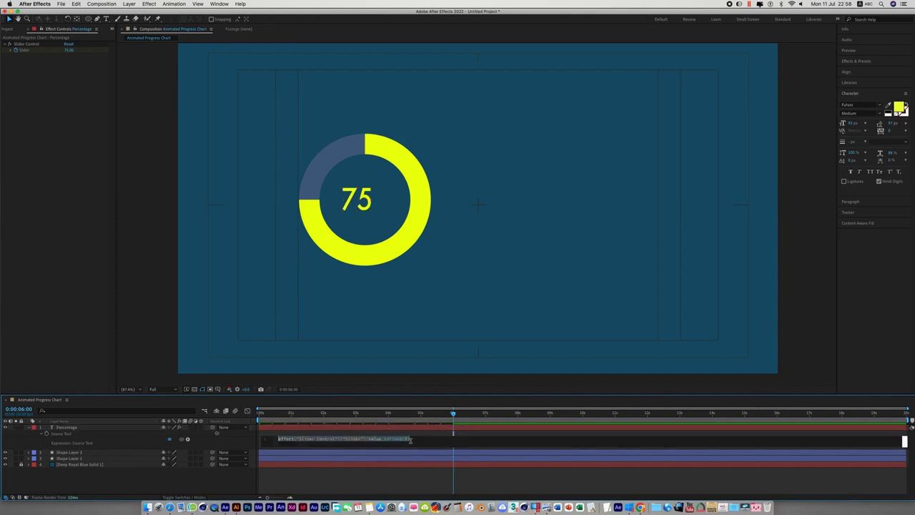
click(422, 437)
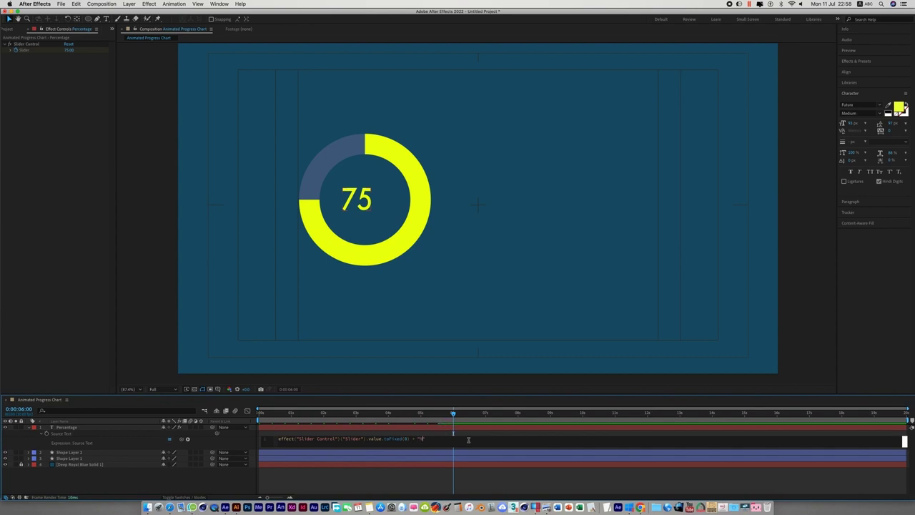
click(441, 479)
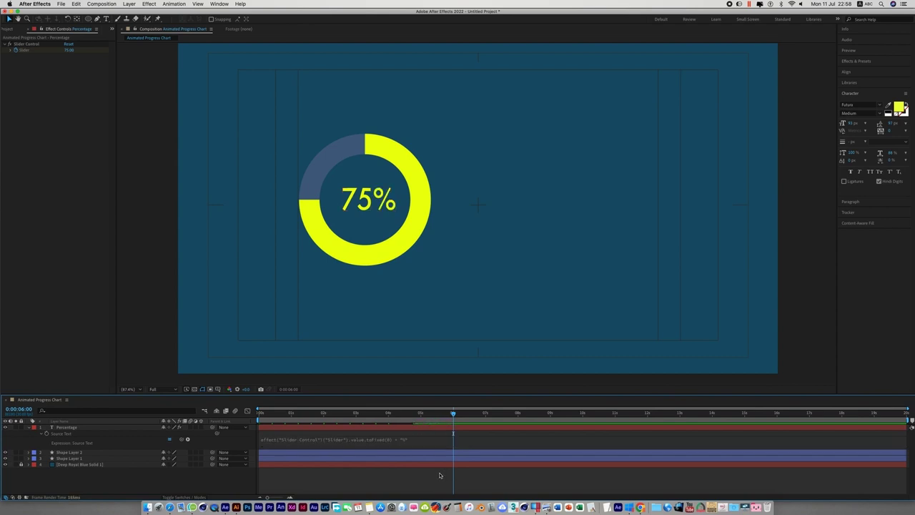
Step: Preview the ring animation with the whole-number percentage counter from 0 seconds to past 6 seconds
drag(453, 414, 258, 414)
key(space)
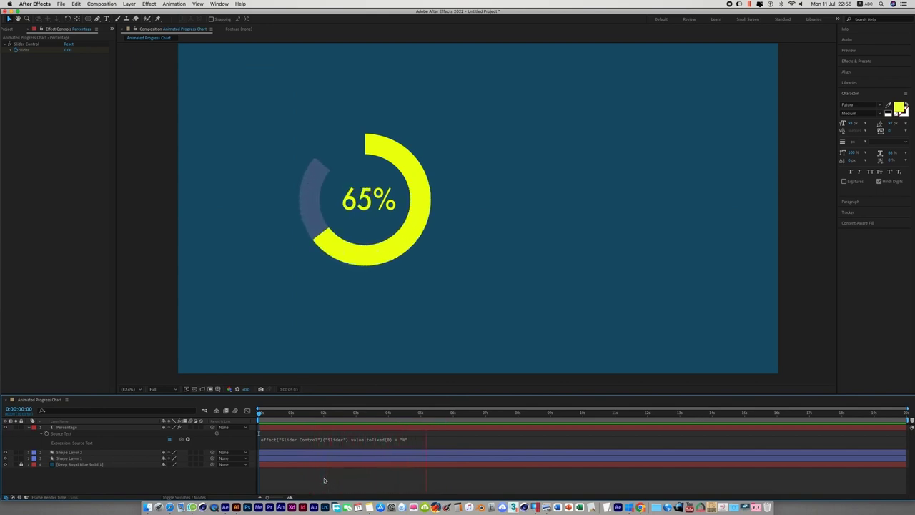
key(space)
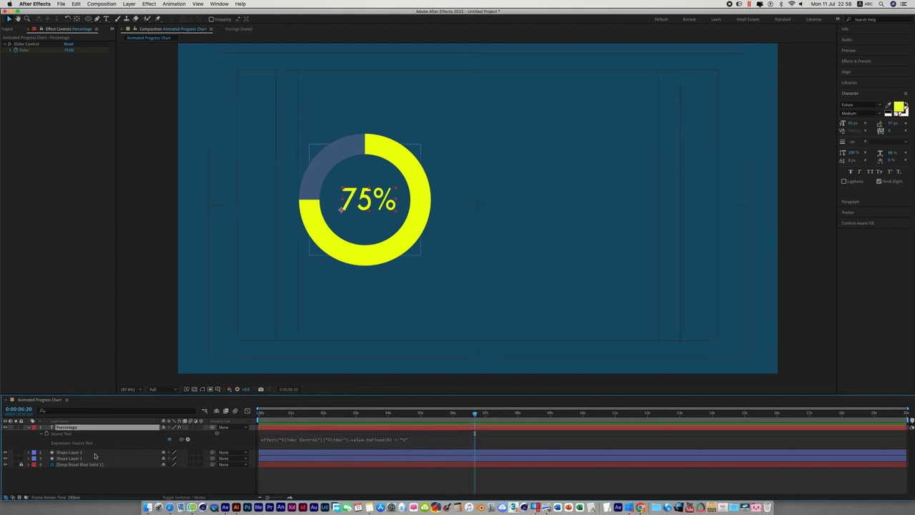
Step: Compare the keyframes of the Percentage layer and Shape Layer 2 at 6 seconds, and collapse both layers
click(499, 454)
key(u)
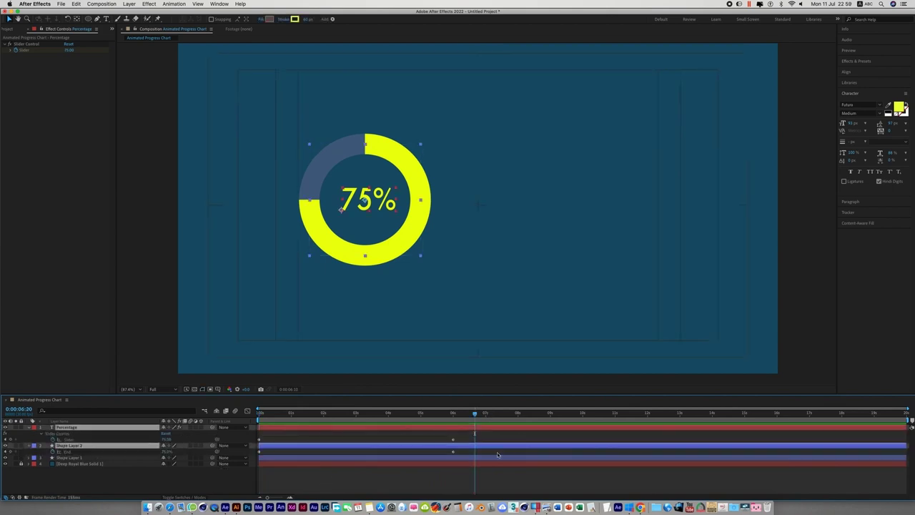
drag(480, 420, 459, 420)
click(391, 477)
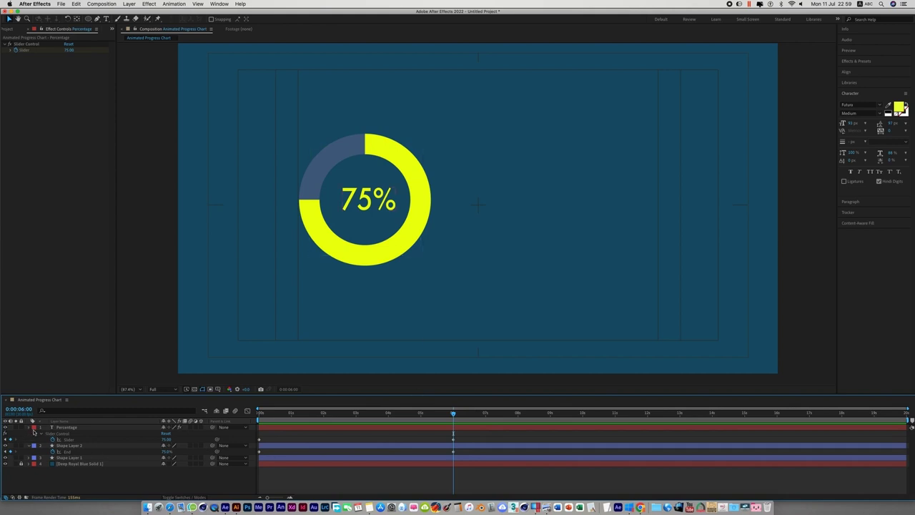
click(29, 428)
click(30, 433)
click(29, 433)
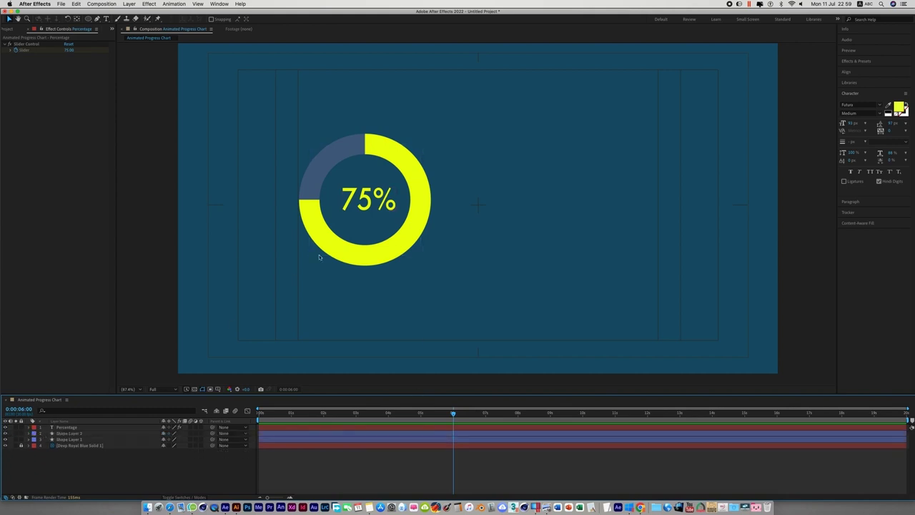
Step: Shift the percentage text slightly left to centre it inside the ring, and deselect it
click(365, 203)
key(Return)
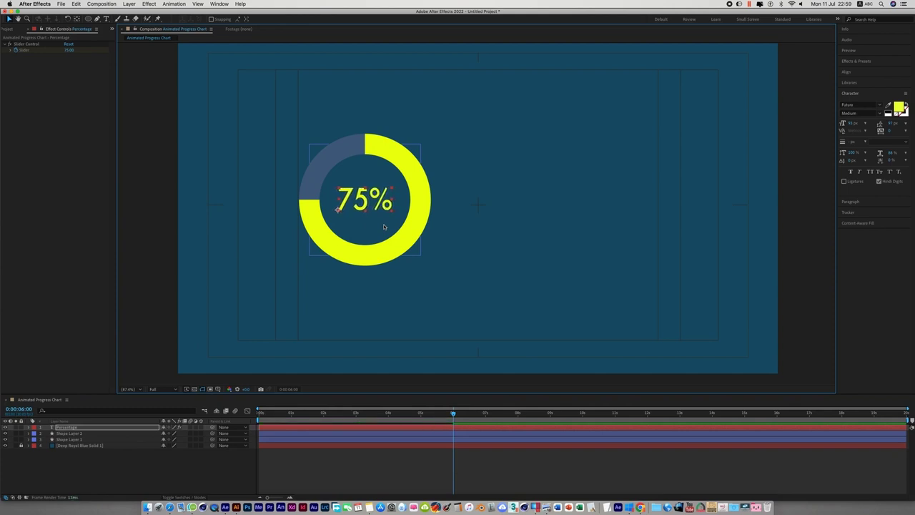
click(423, 335)
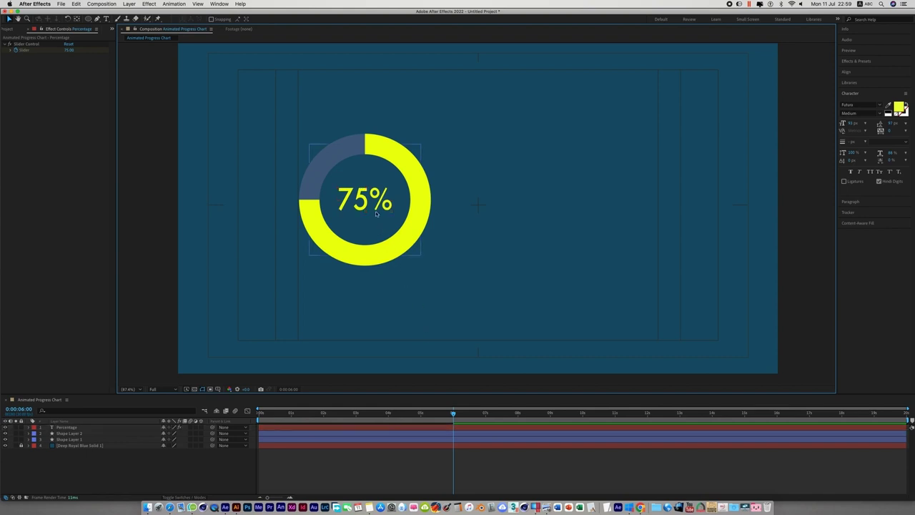
Step: Parent the Percentage text layer to Shape Layer 2, the yellow ring
click(132, 426)
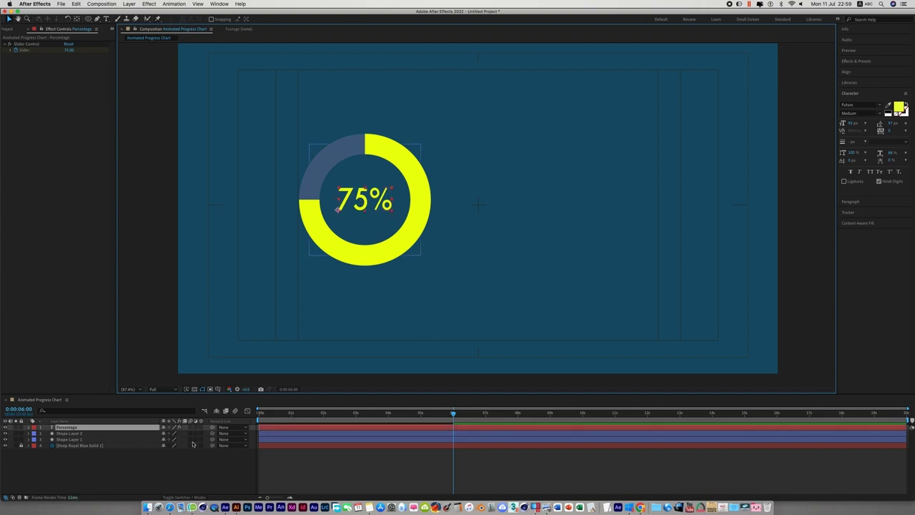
click(214, 428)
drag(138, 428, 81, 433)
click(80, 434)
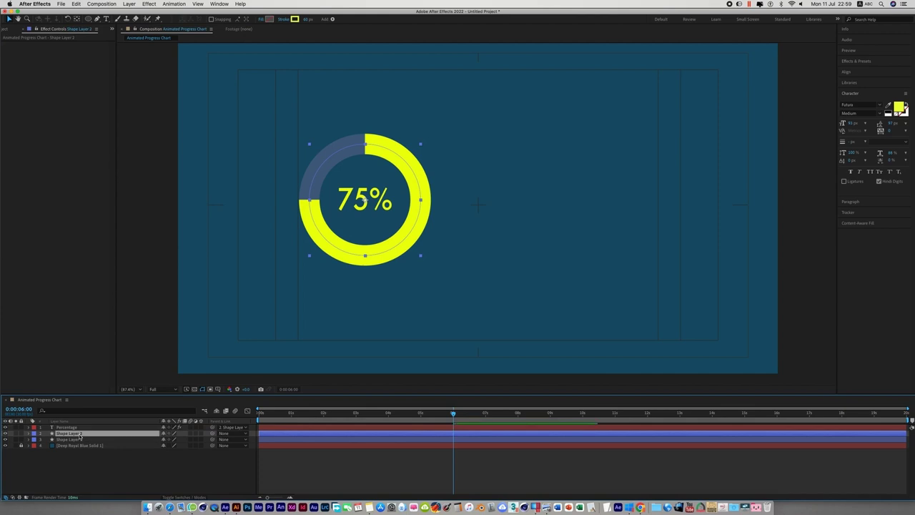
click(312, 334)
click(301, 431)
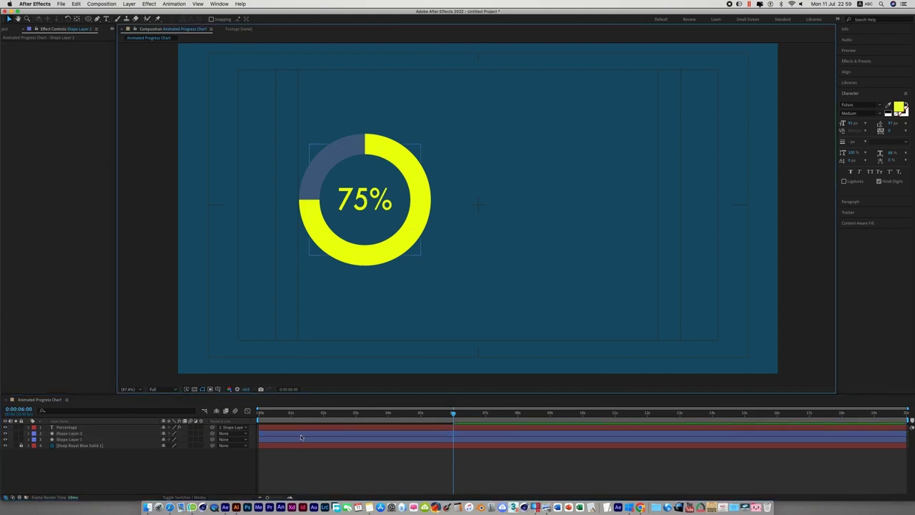
Step: Assign the Yellow label colour to the Percentage and Shape Layer 2 layers, and deselect them
shift+click(301, 426)
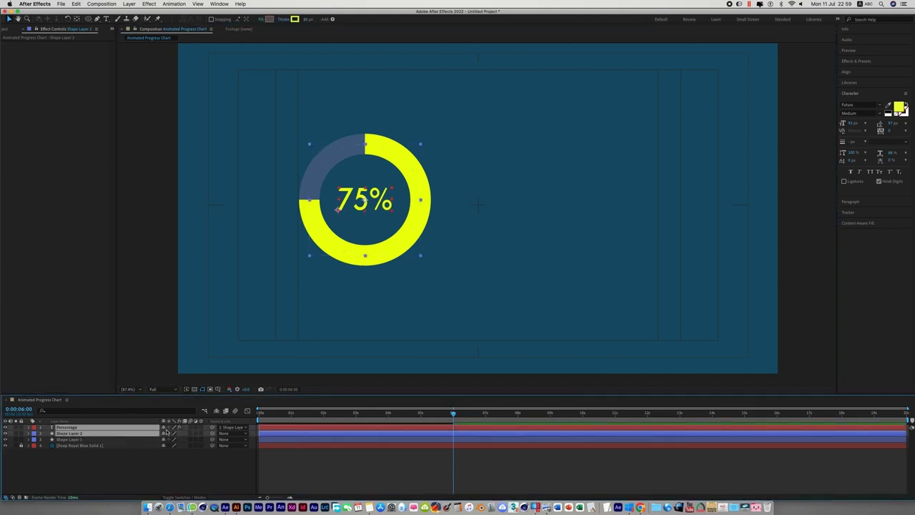
click(34, 427)
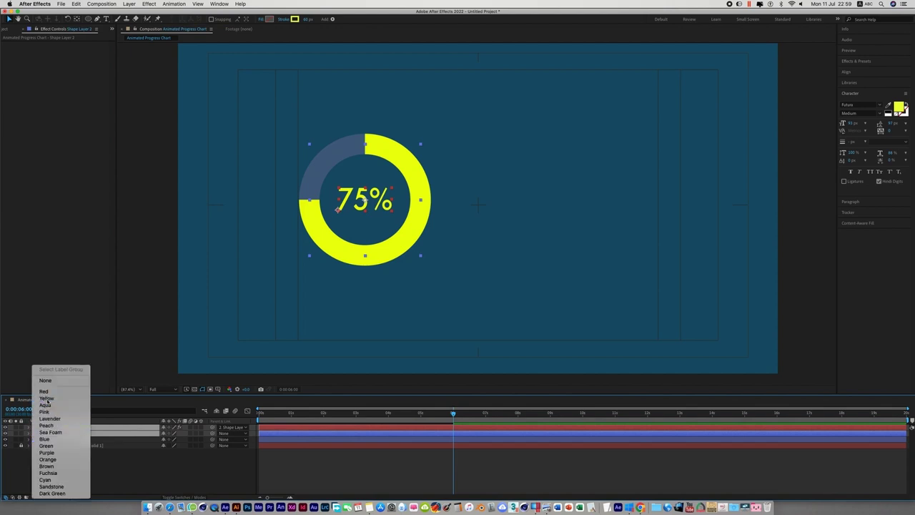
click(46, 398)
click(309, 364)
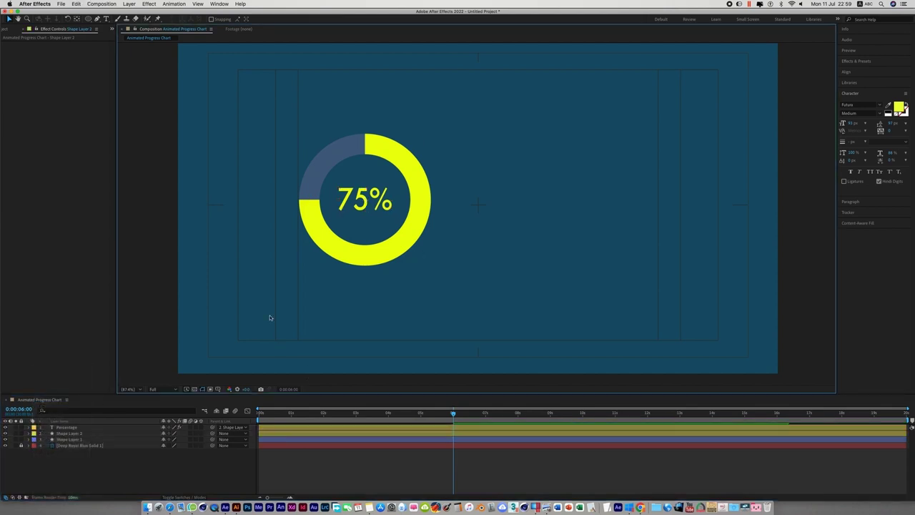
Step: Duplicate the percentage text and both ring layers, and move the copy horizontally to the composition's right half
drag(251, 105, 536, 308)
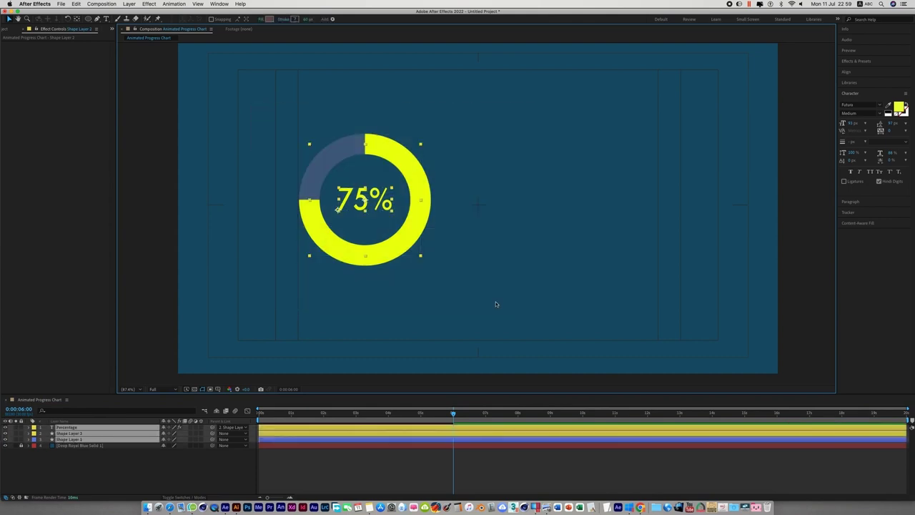
key(super+d)
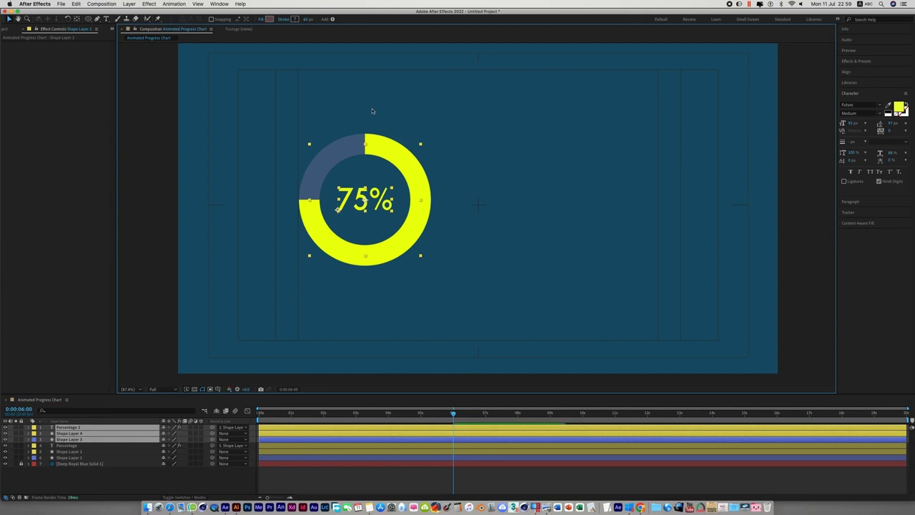
drag(338, 209, 564, 210)
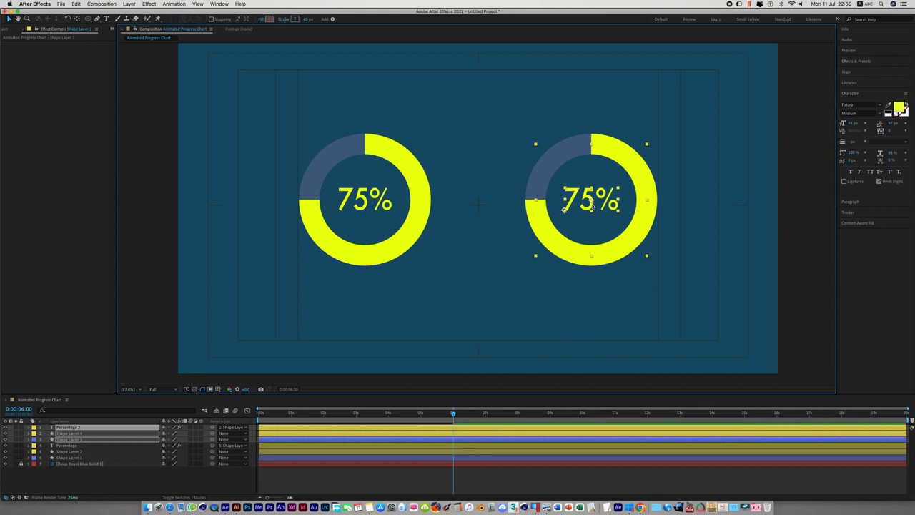
Step: Reveal the duplicated chart's keyframes and set Shape Layer 4's Trim Paths End at 6 seconds to 30.9%
key(u)
click(171, 445)
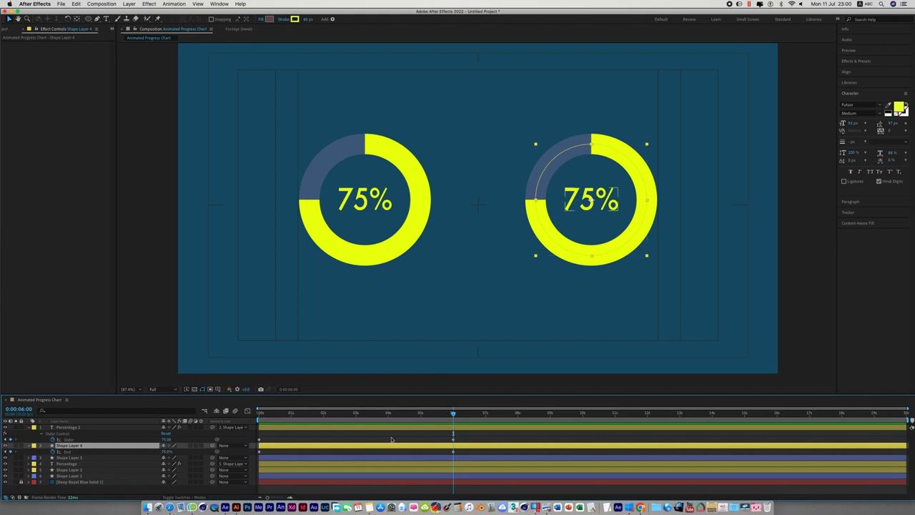
click(168, 451)
text(30)
key(Return)
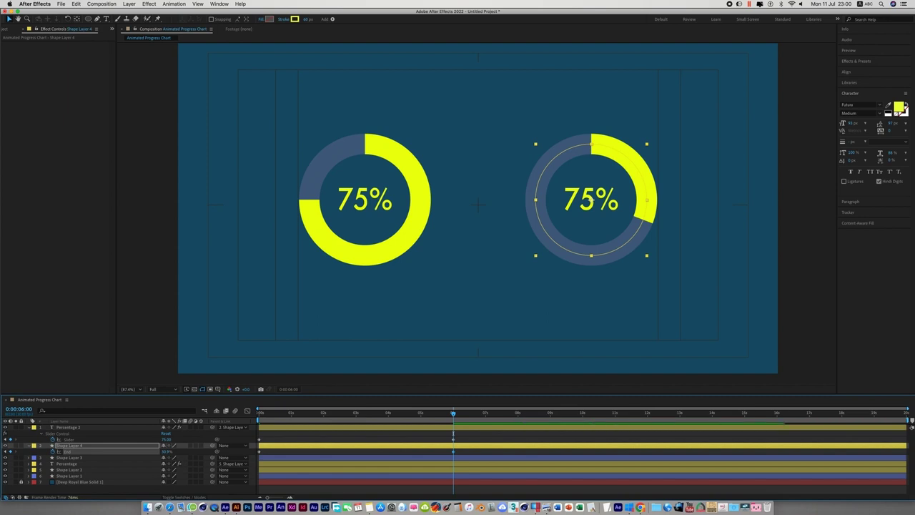
Step: Edit the Percentage 2 source text expression to use toFixed(2), giving the counter two decimal places
click(292, 429)
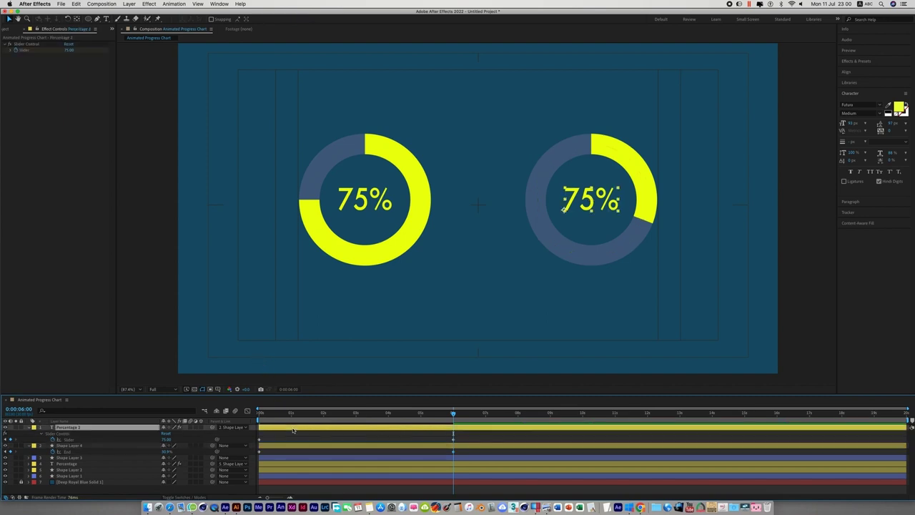
key(e)
key(e)
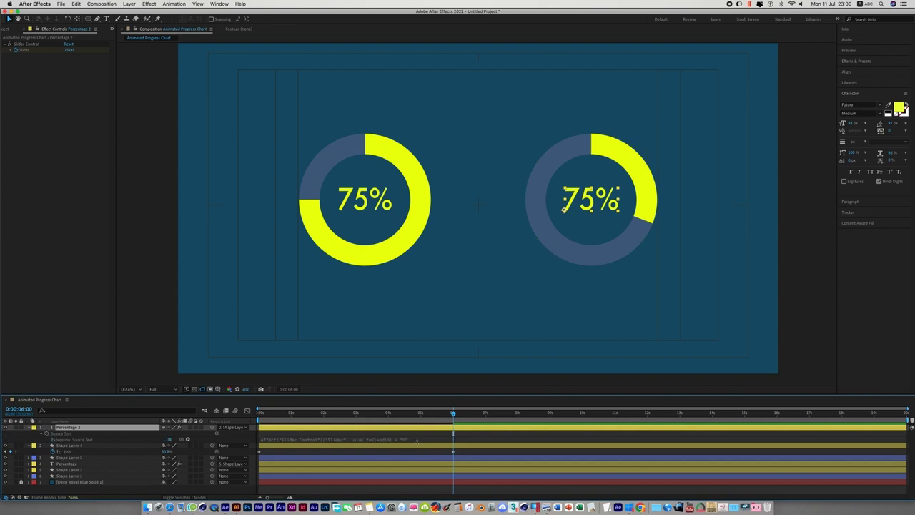
click(389, 440)
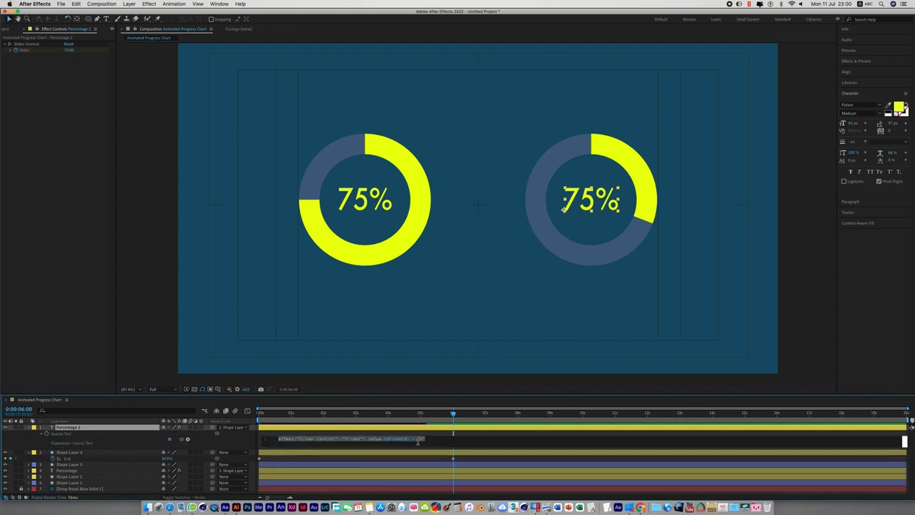
click(407, 438)
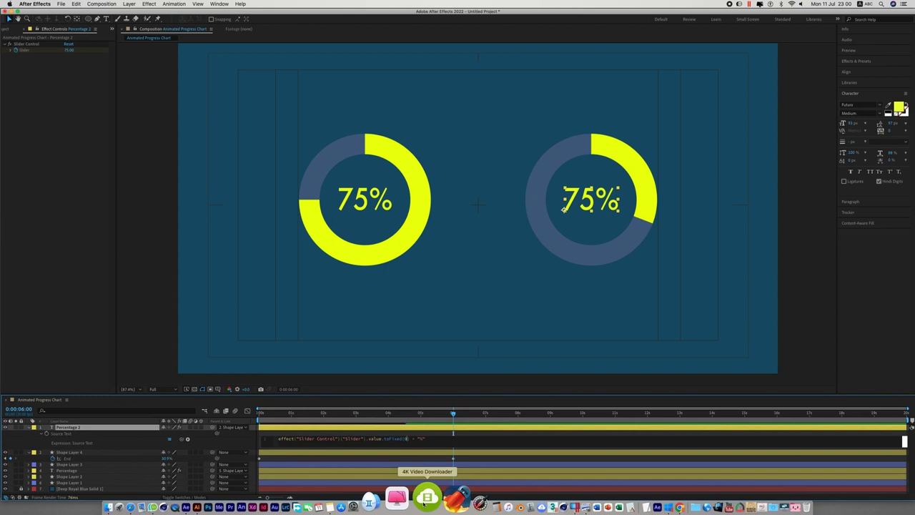
key(BackSpace)
text(2)
click(511, 330)
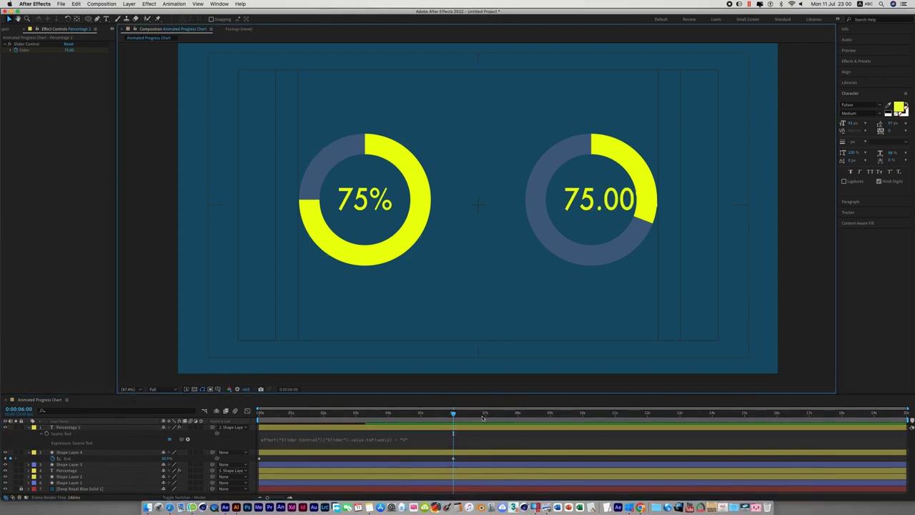
Step: Set the Percentage 2 layer's Slider value at 6 seconds to 30.85
click(426, 428)
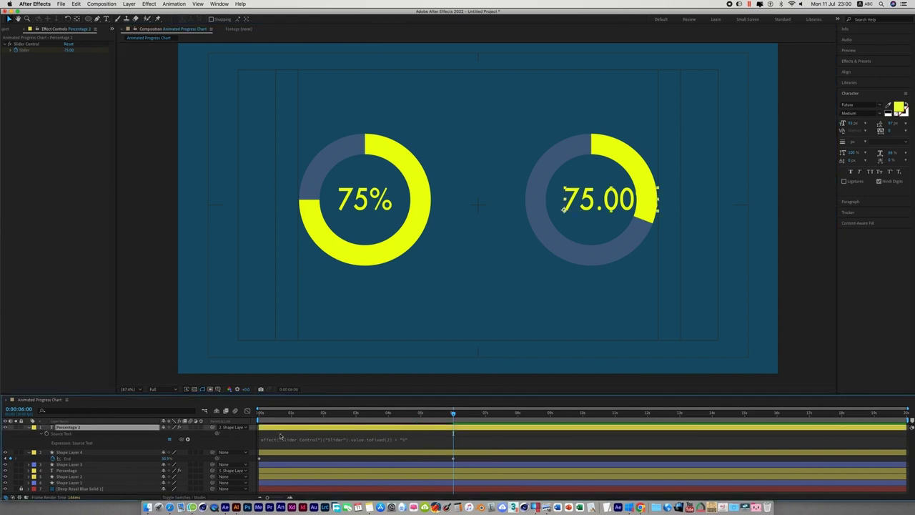
click(69, 50)
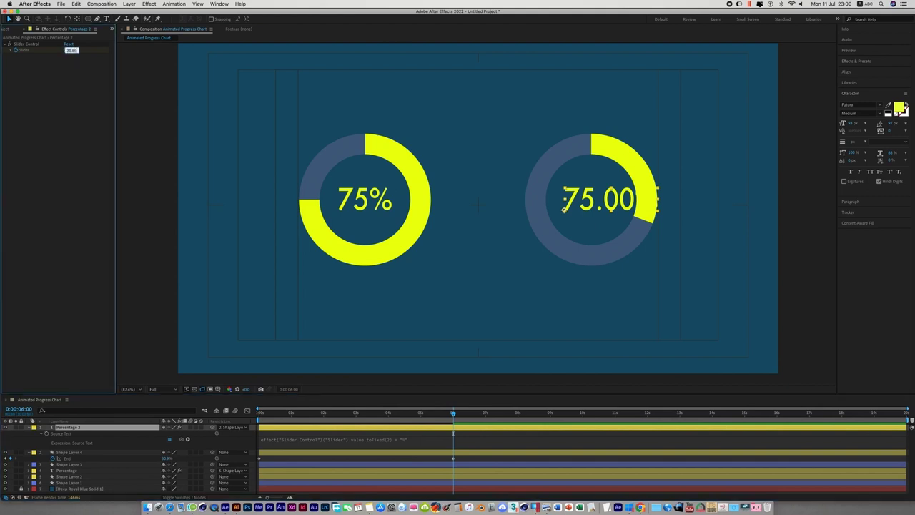
text(30.85)
key(Return)
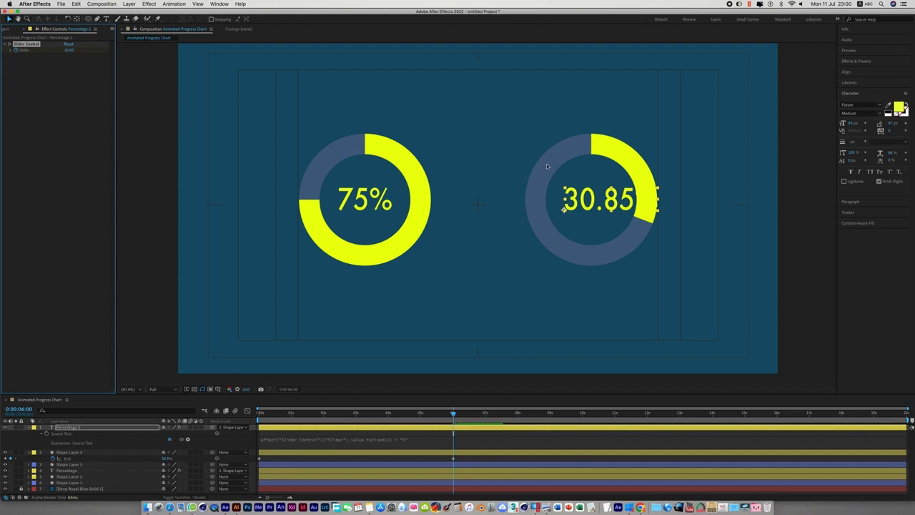
Step: Reduce the duplicated percentage text to 72 px and shift it left to centre it inside its ring
click(852, 123)
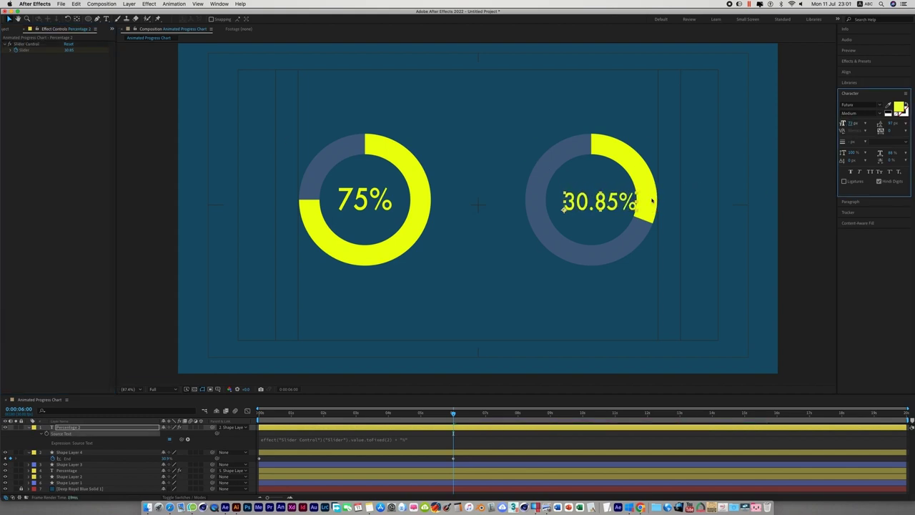
drag(606, 205, 597, 206)
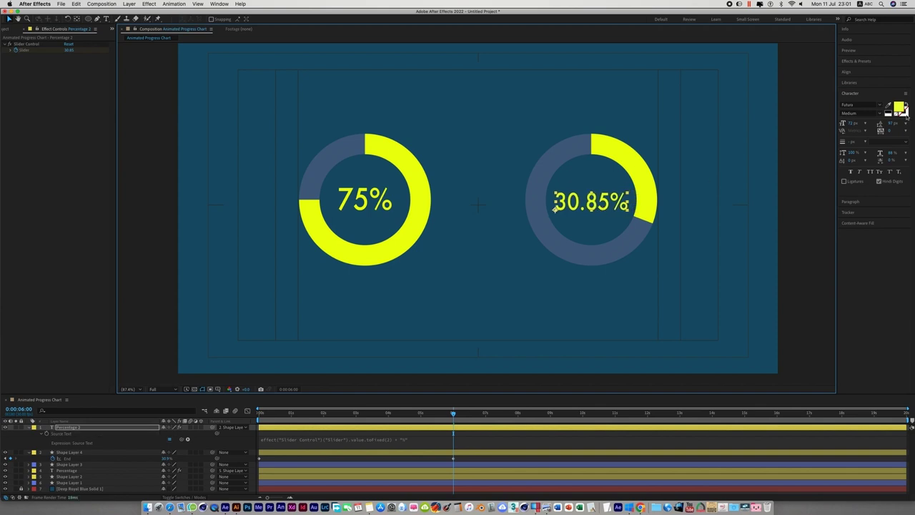
Step: Change the duplicated percentage text's fill colour to bright green, hex 35E120, and deselect the text
click(903, 112)
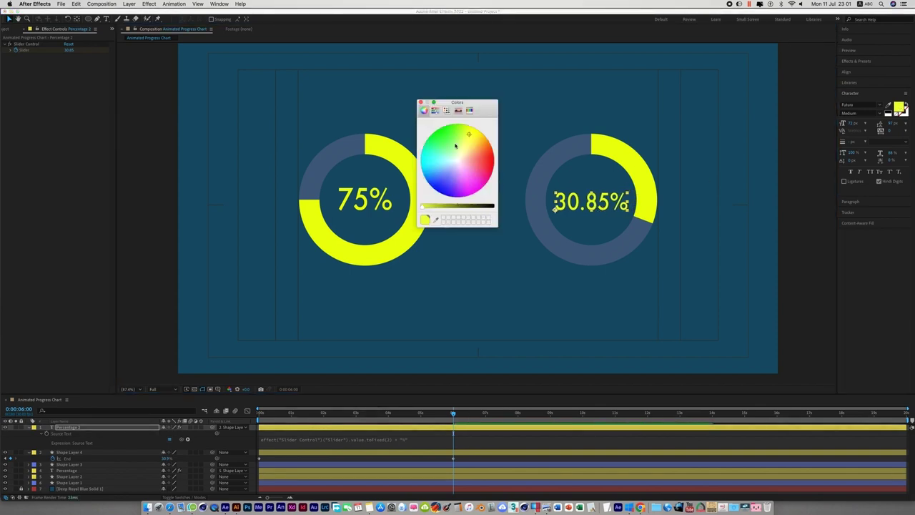
drag(455, 146, 468, 159)
click(434, 110)
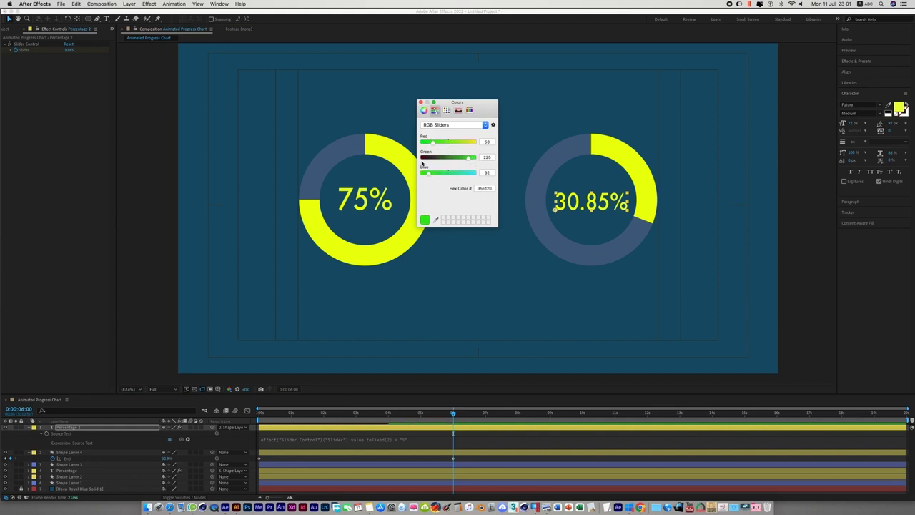
click(420, 102)
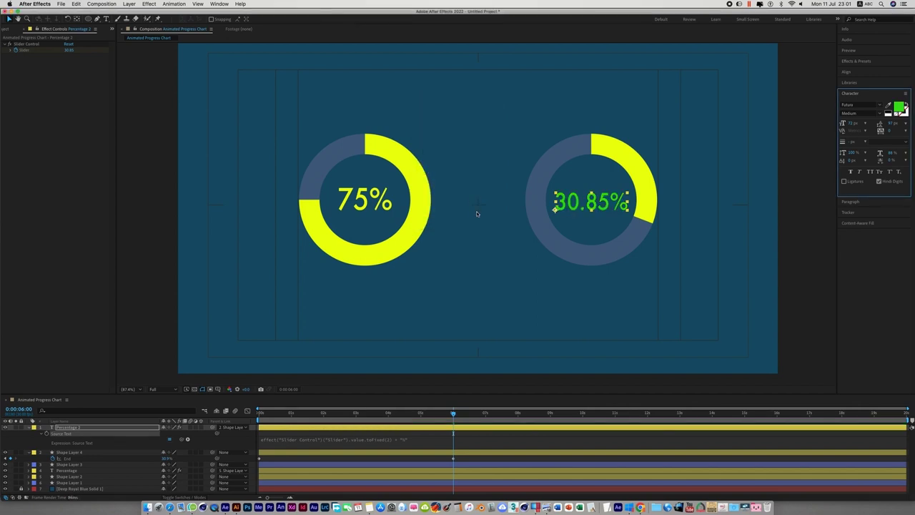
click(593, 327)
Step: Set the stroke colour of Shape Layer 4, the duplicated progress ring, to hex 8FCEB6 and deselect it
click(623, 198)
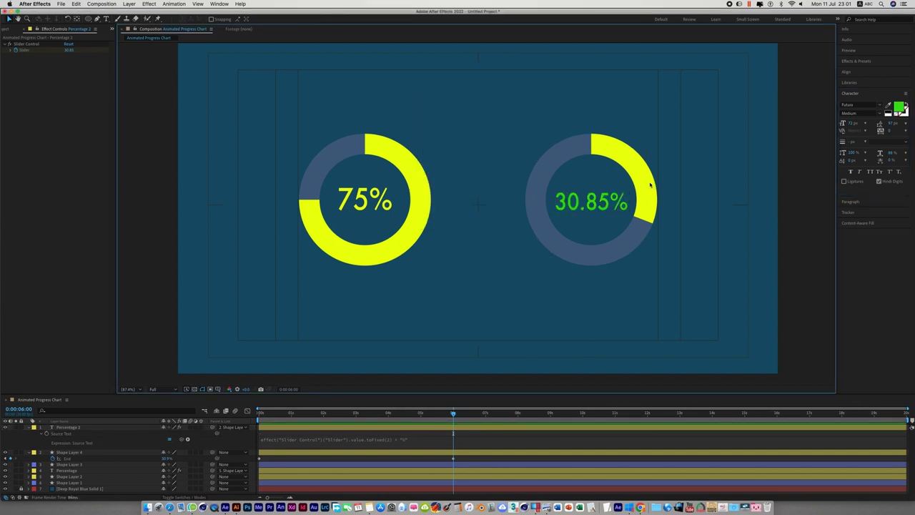
click(639, 178)
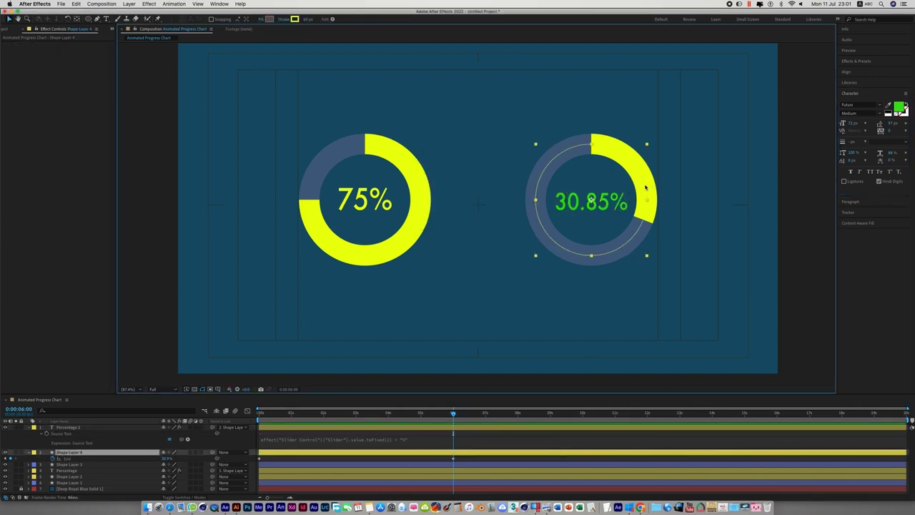
click(294, 19)
double_click(493, 189)
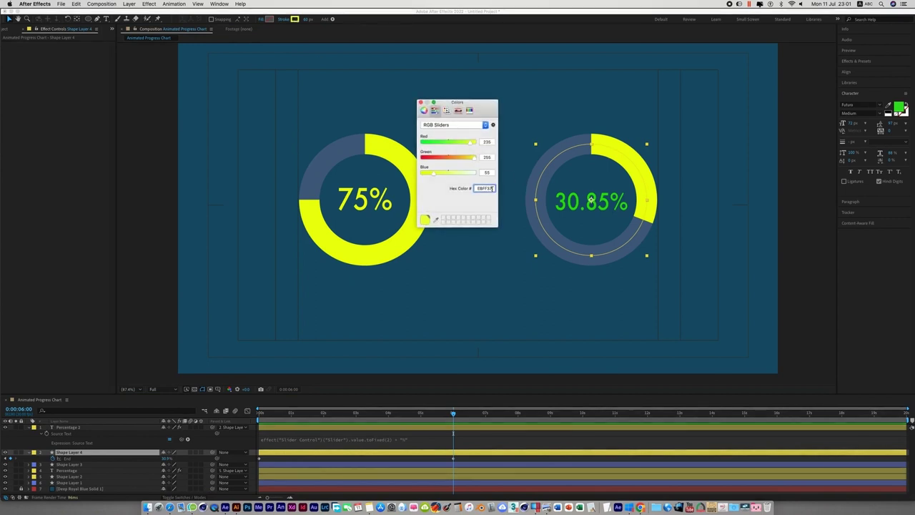
text(8fceb6)
key(Return)
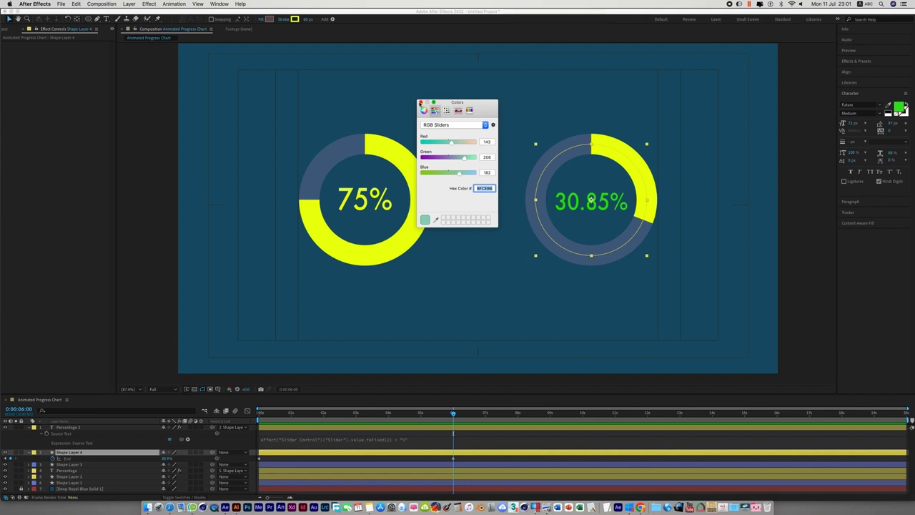
click(420, 102)
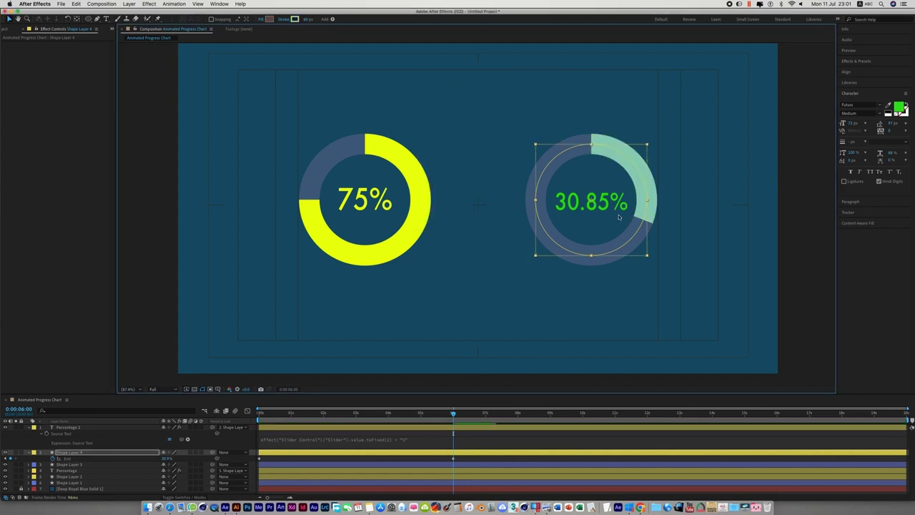
click(672, 223)
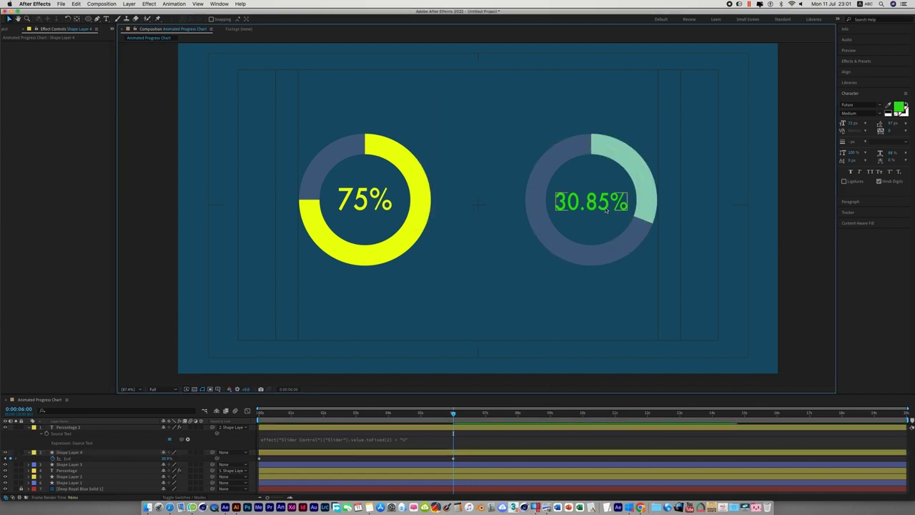
Step: Adjust Shape Layer 4's stroke to a teal of about Red 97, Green 199, Blue 197, and deselect the ring
click(638, 169)
click(293, 19)
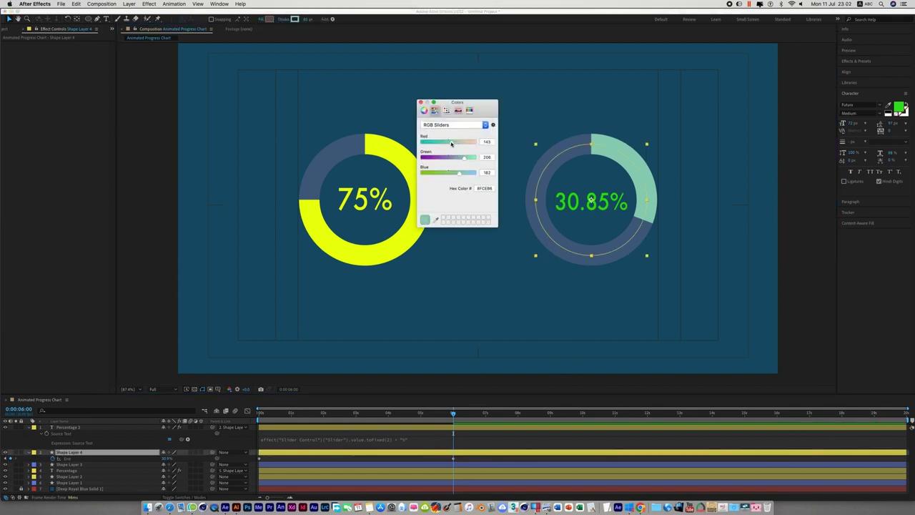
drag(451, 143, 461, 174)
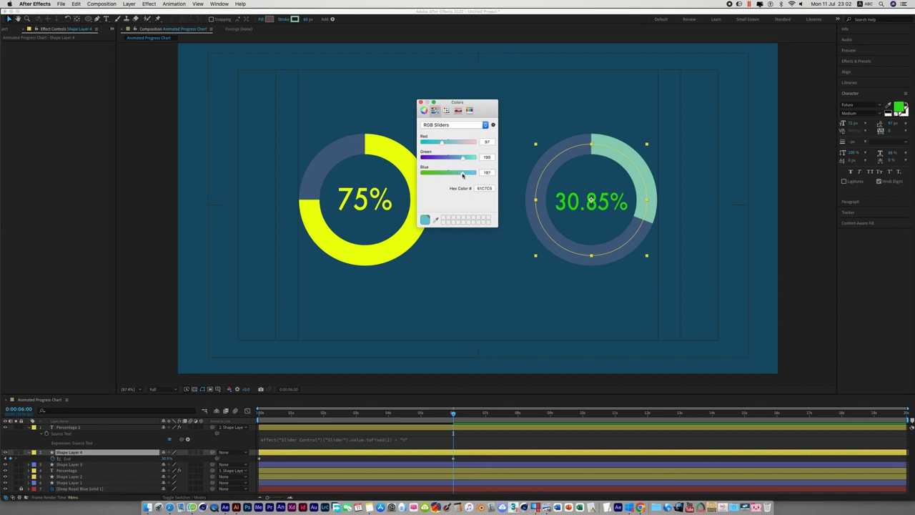
click(420, 102)
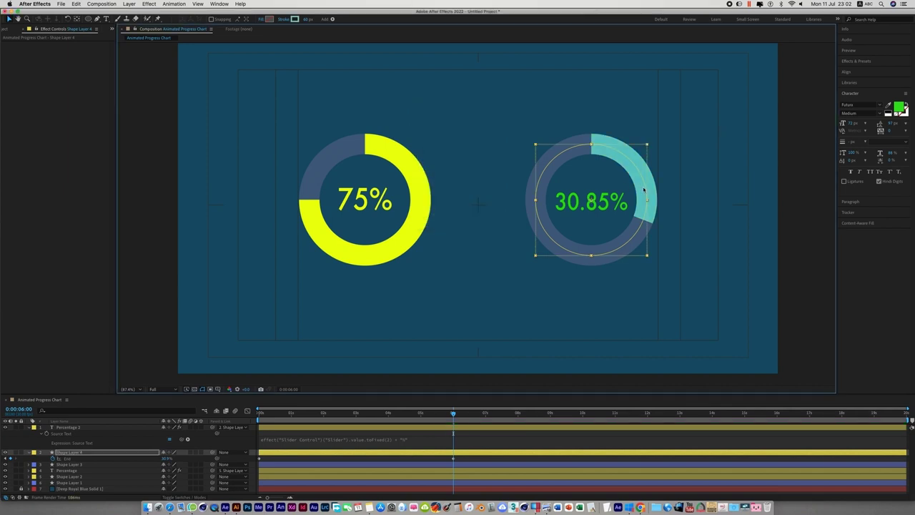
click(801, 250)
Step: Match the 30.85% text's fill to the ring by sampling its teal with the eyedropper, and deselect the text
click(607, 208)
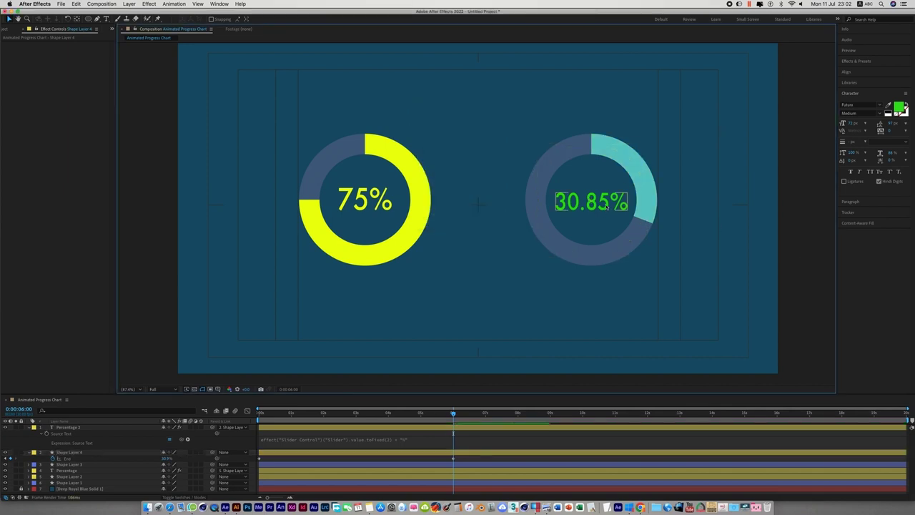
click(888, 105)
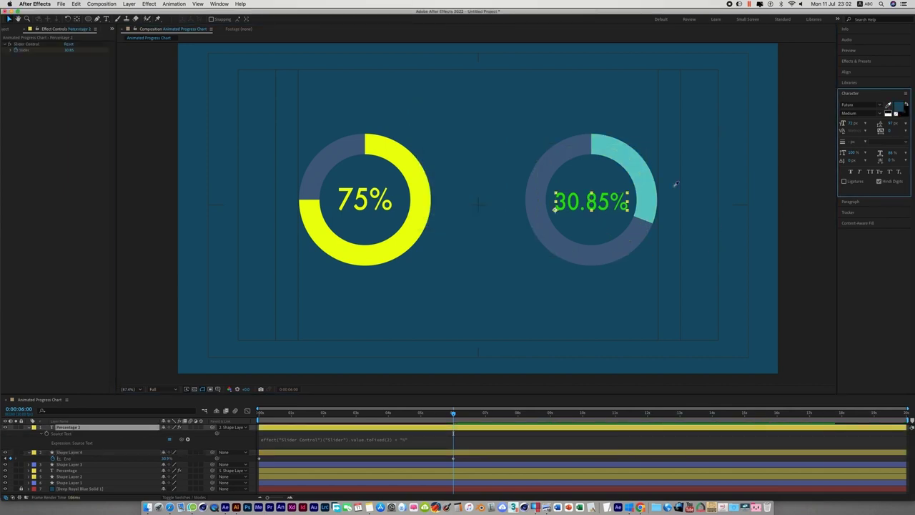
click(633, 194)
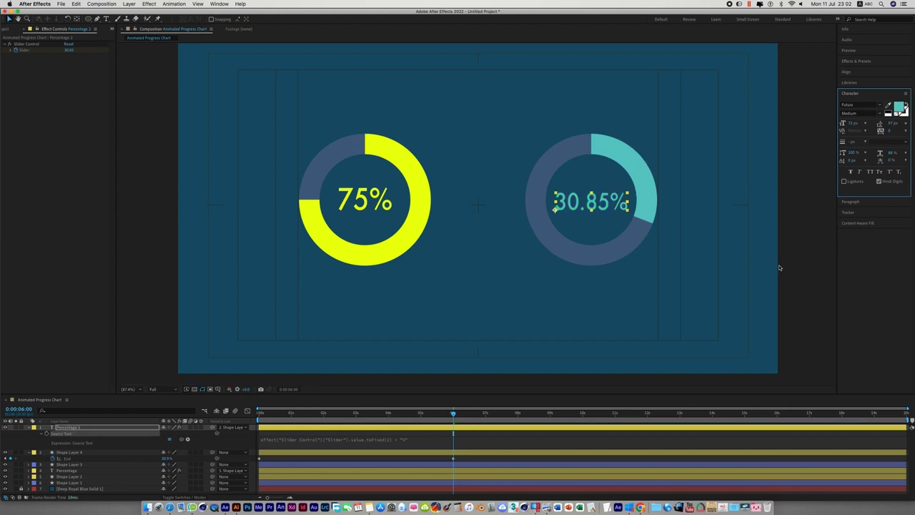
click(816, 261)
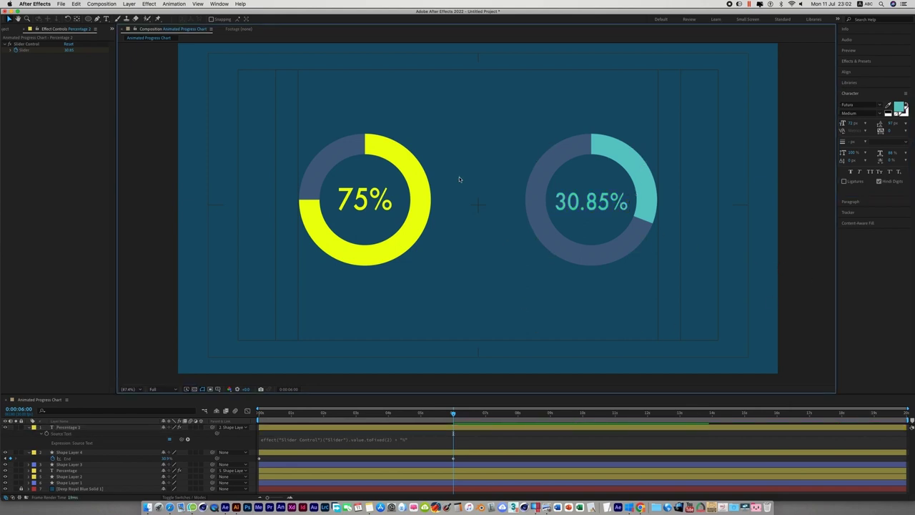
Step: Move the 75% chart and the 30.85% chart inward so they sit closer together around the composition's centre, and deselect them
drag(296, 107, 442, 299)
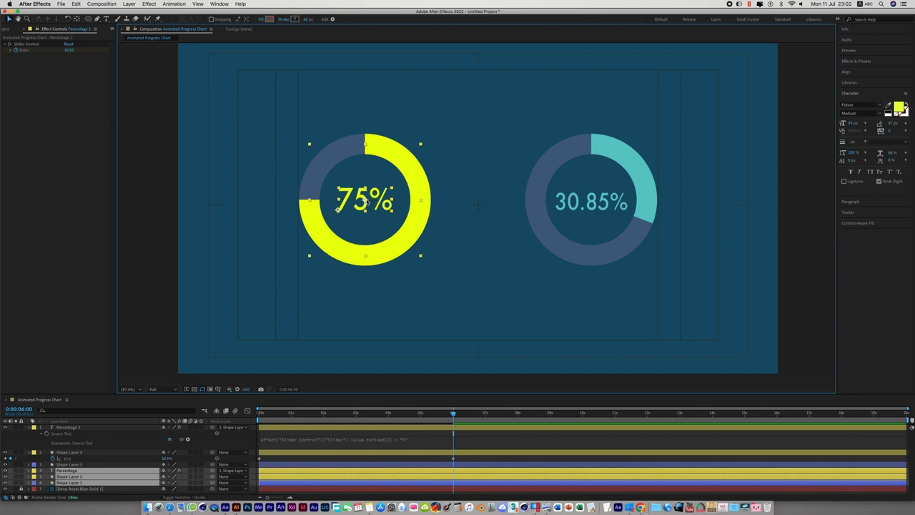
drag(372, 202, 403, 202)
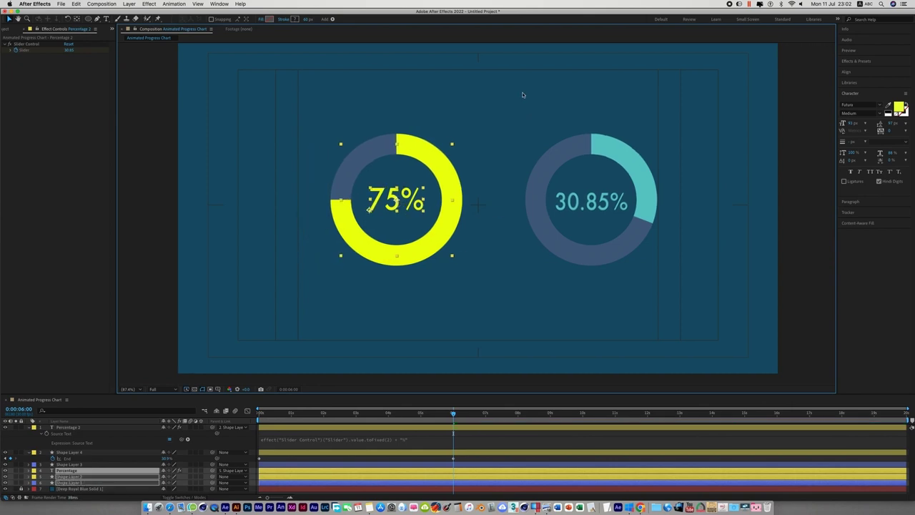
drag(520, 88, 684, 308)
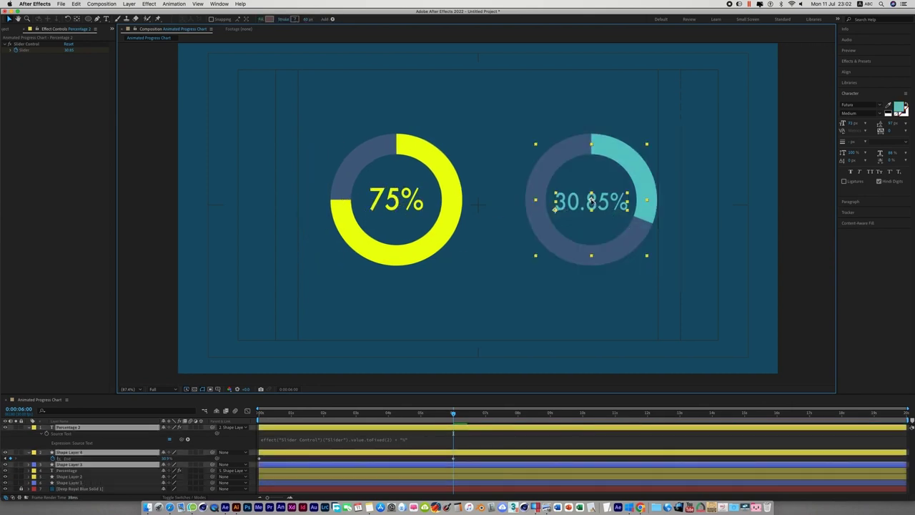
drag(592, 203, 561, 202)
click(631, 322)
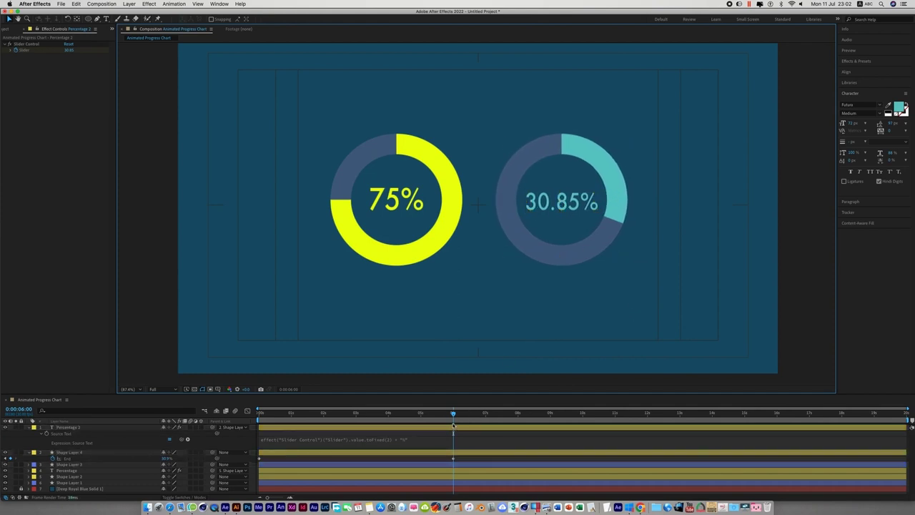
Step: Preview the animation of both charts from the start, and return the playhead to 6 seconds
click(102, 401)
key(Home)
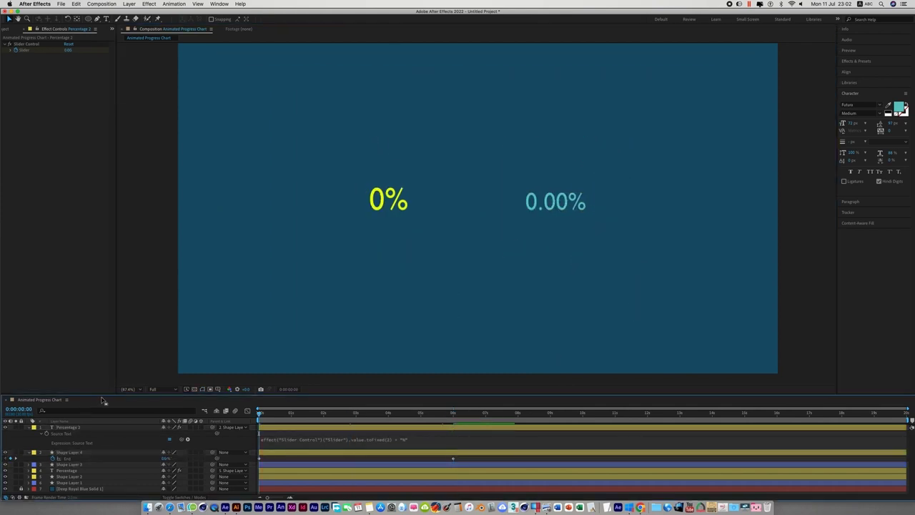
key(space)
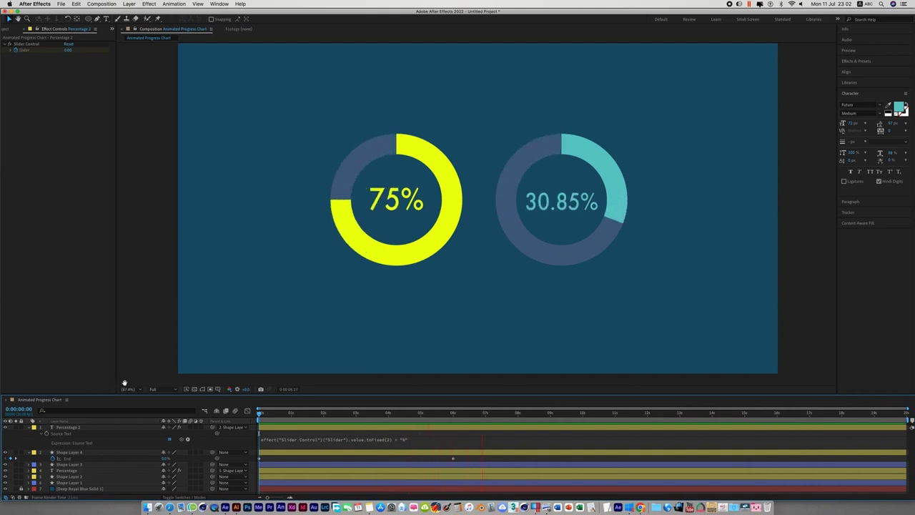
key(space)
click(453, 413)
Step: Draw a long, thin rounded rectangle spanning beneath both rings and set its stroke width to 2 px
scroll(536, 320, down, 2)
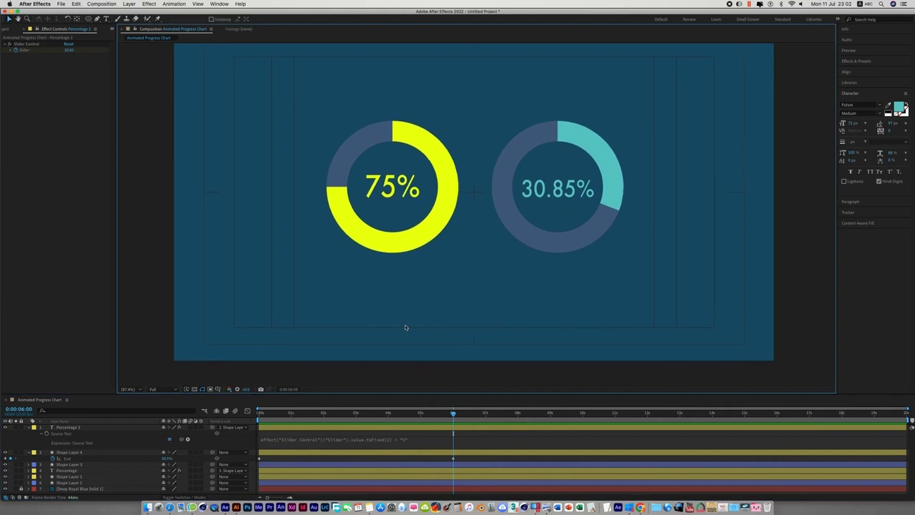
click(88, 20)
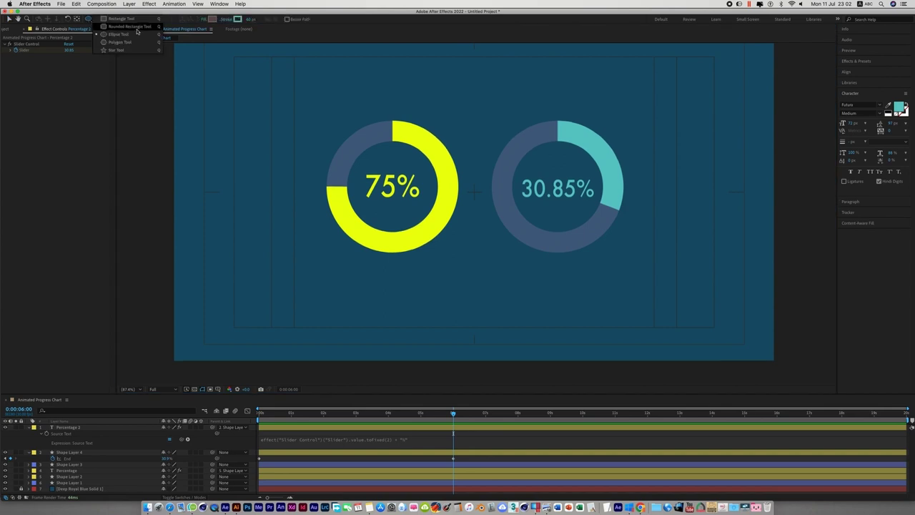
click(128, 30)
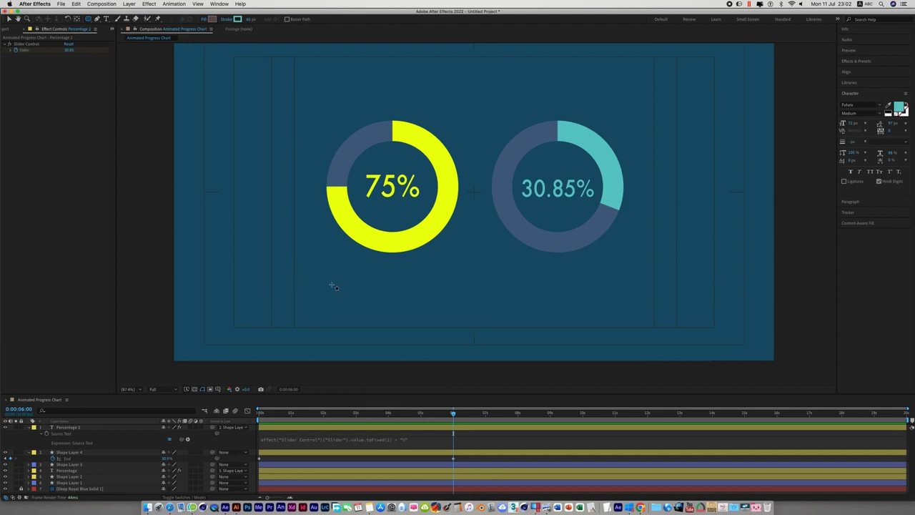
drag(331, 286, 632, 313)
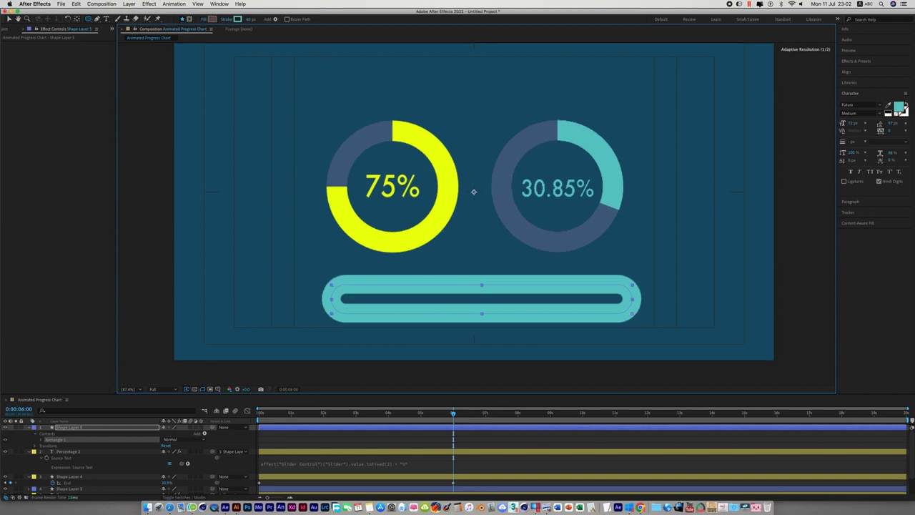
drag(632, 313, 633, 310)
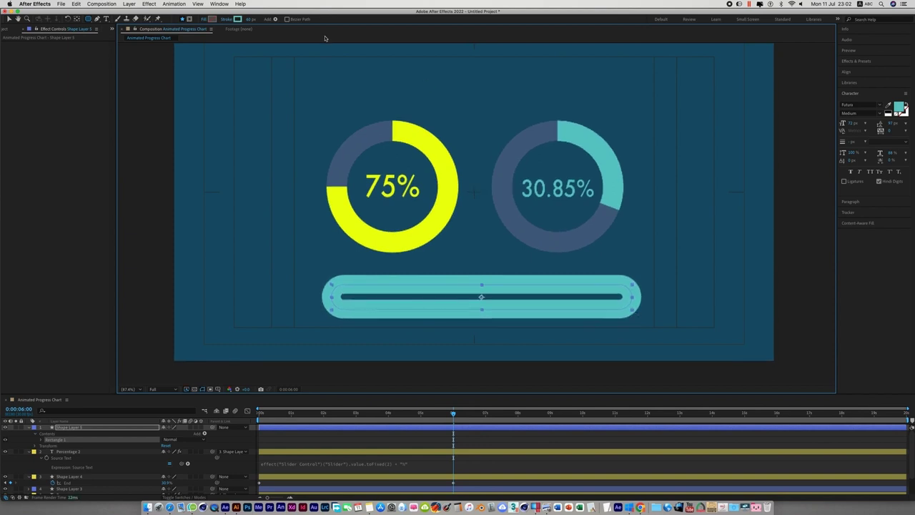
click(250, 19)
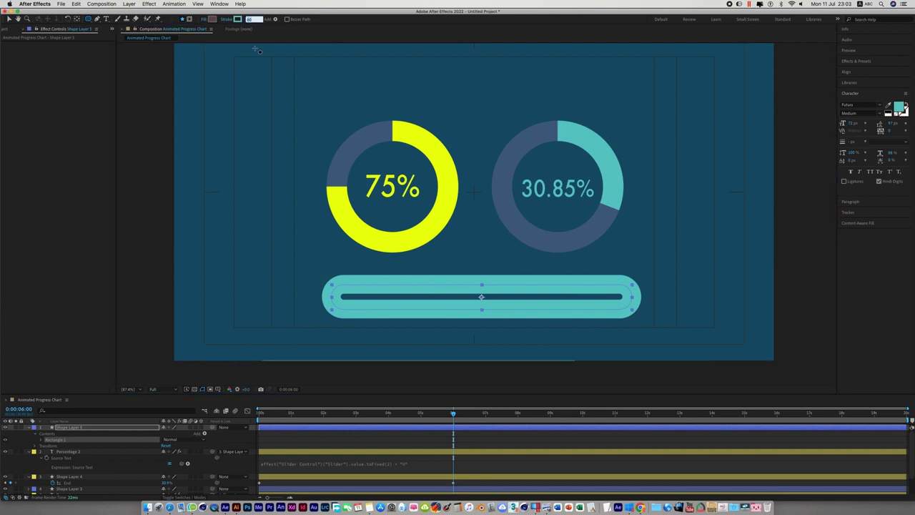
text(2)
key(Return)
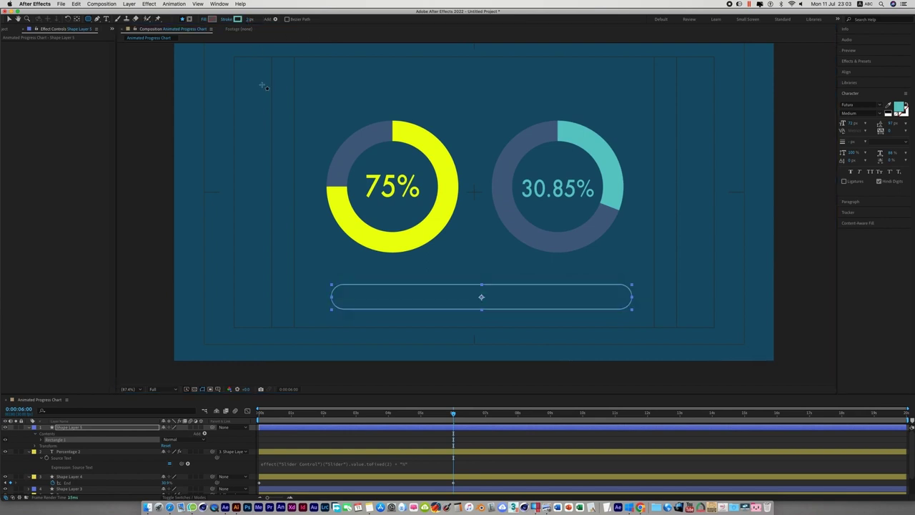
Step: Centre the rounded rectangle horizontally in the composition and deselect it
click(7, 18)
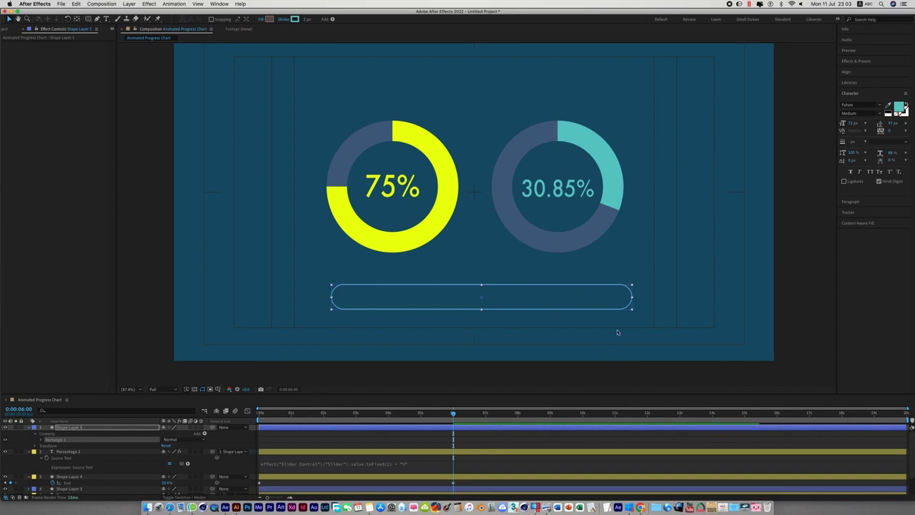
click(857, 73)
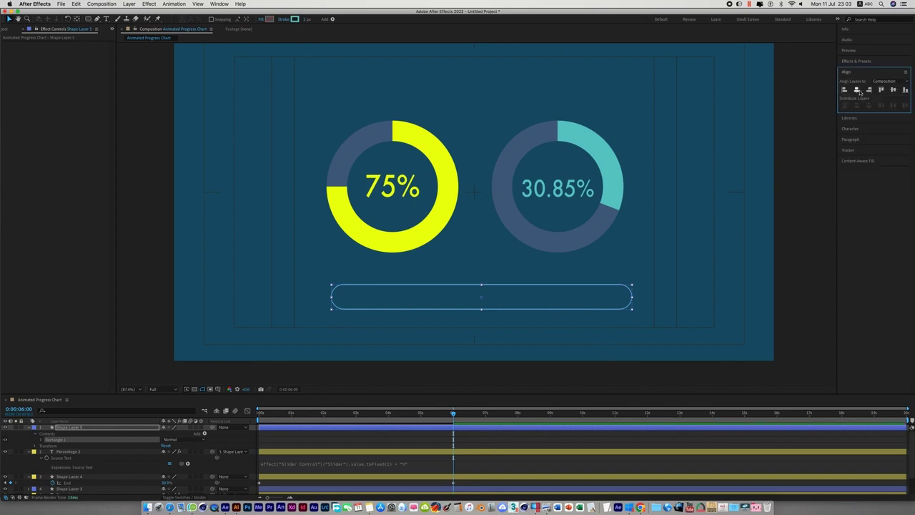
click(858, 91)
click(473, 346)
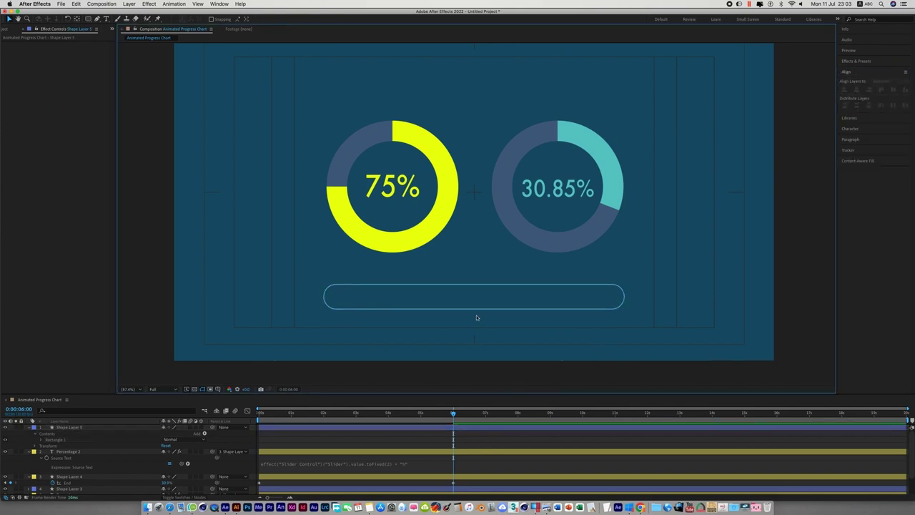
Step: Widen the rounded rectangle equally on both sides so it extends slightly past the rings, and re-centre it horizontally
key(slash)
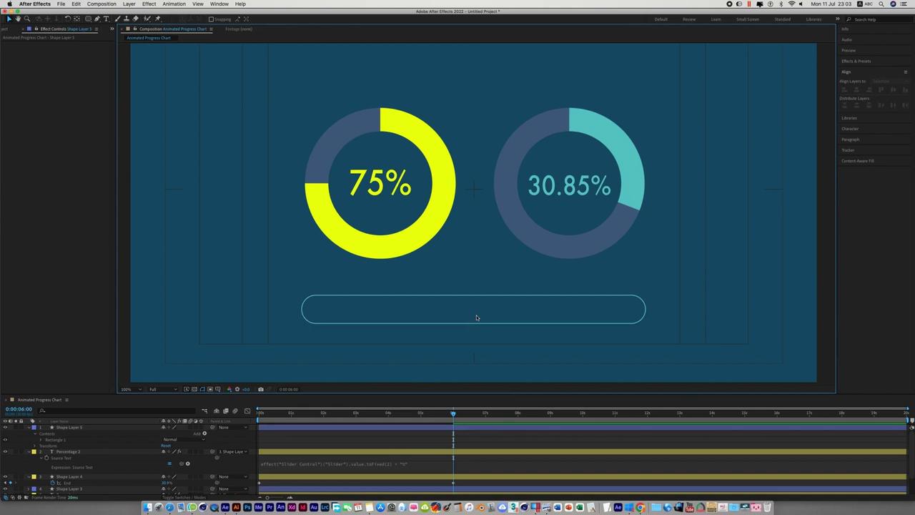
key(period)
key(comma)
scroll(465, 300, down, 1)
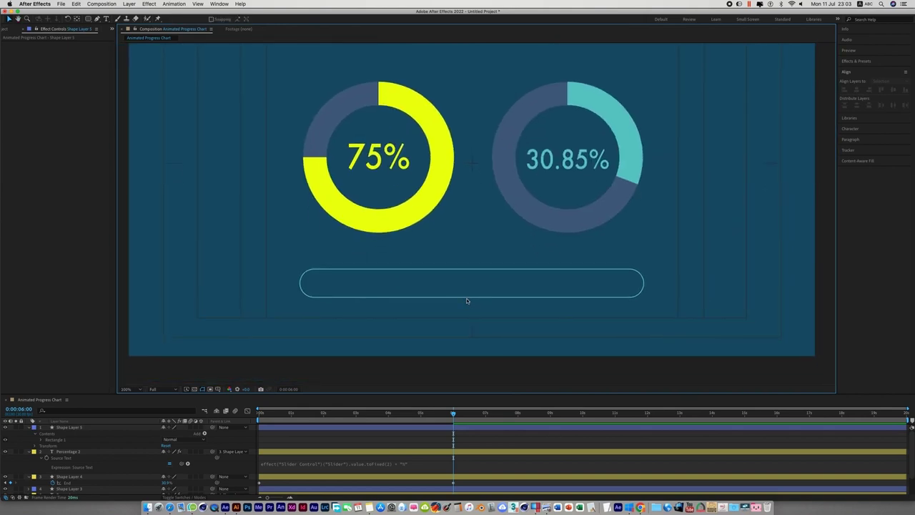
click(343, 297)
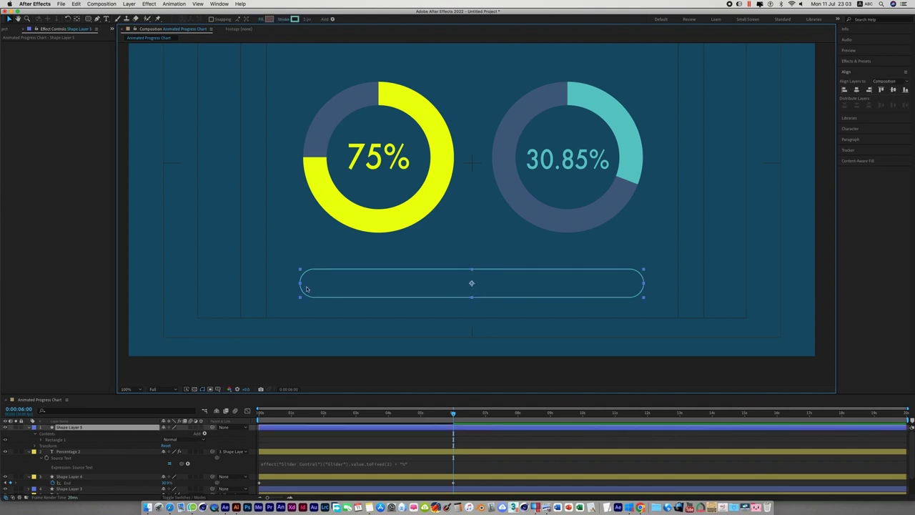
drag(301, 285, 285, 288)
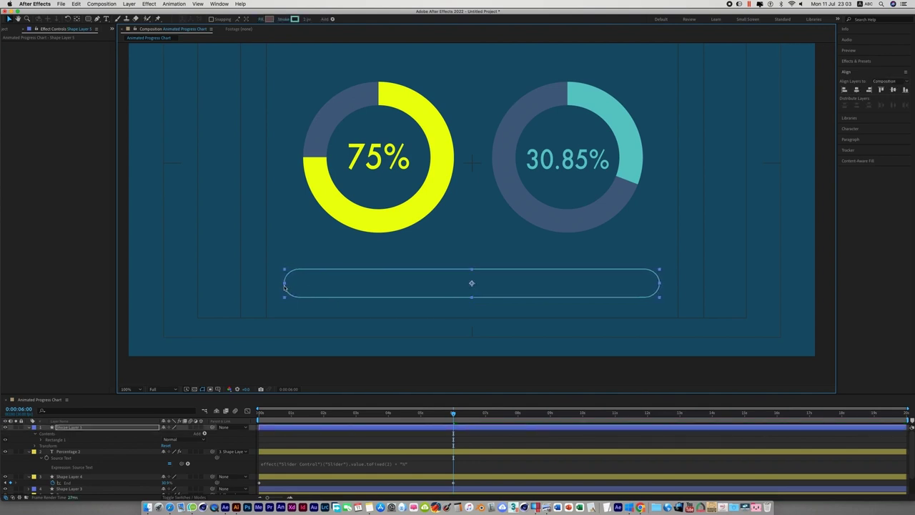
click(856, 91)
click(579, 383)
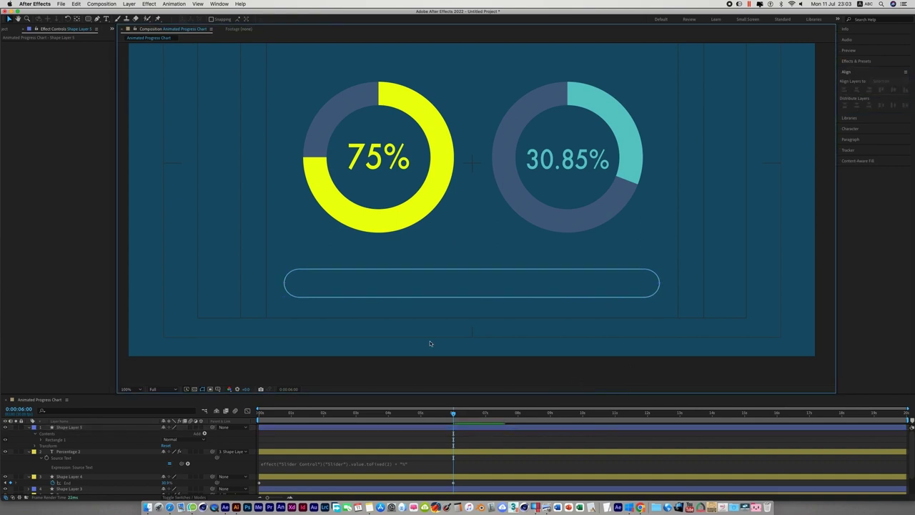
Step: Switch to the Pen tool and brighten its stroke colour to a lighter turquoise on the colour wheel
click(98, 19)
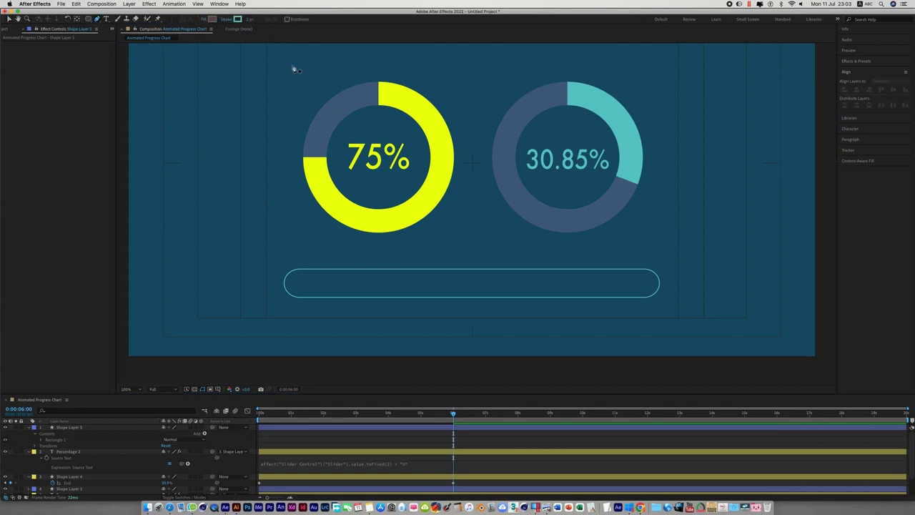
click(238, 19)
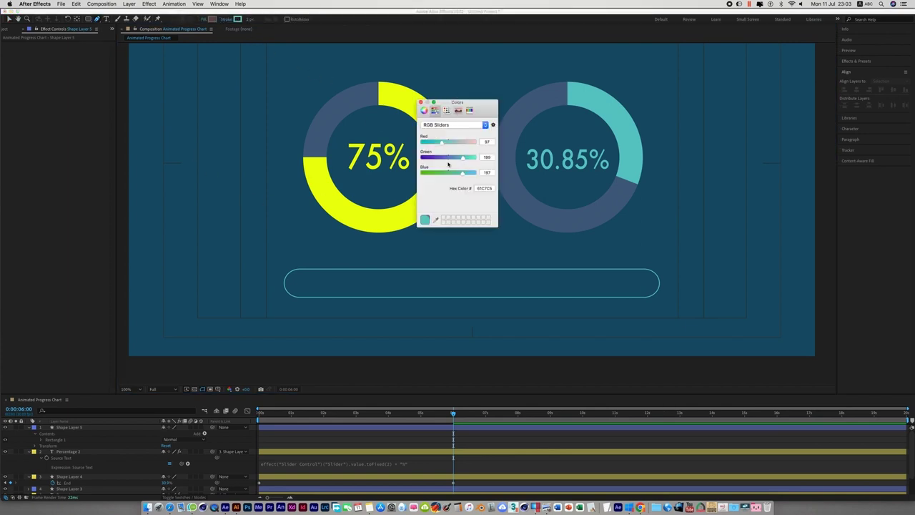
click(423, 111)
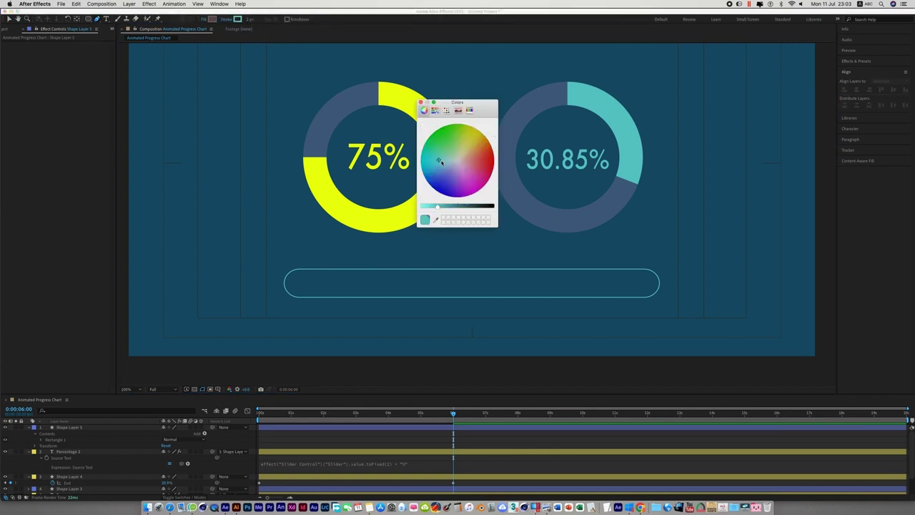
drag(437, 207, 431, 208)
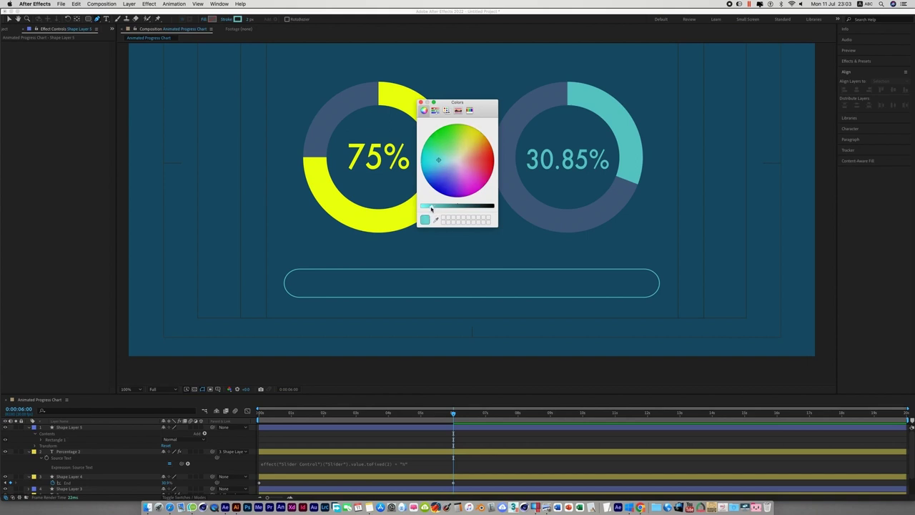
click(420, 103)
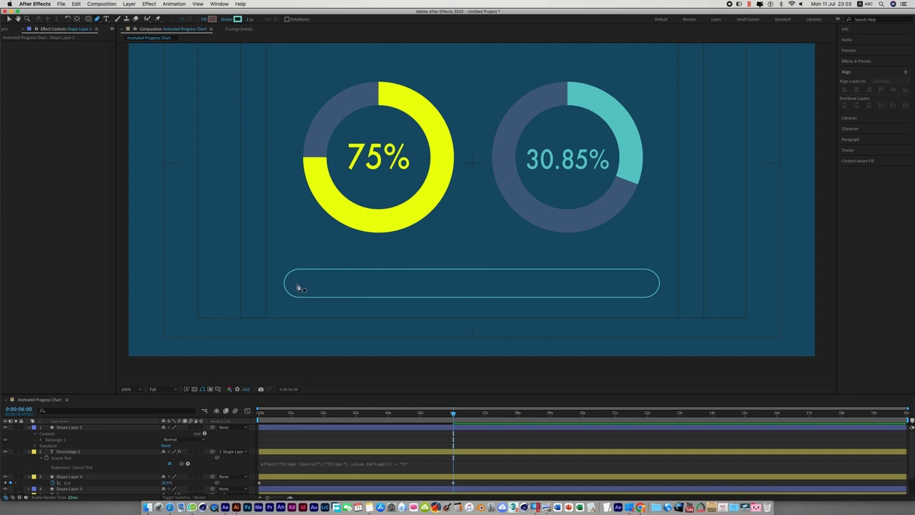
Step: Draw a straight horizontal line along the middle of the rounded rectangle and thicken its stroke to about 68 px
click(297, 284)
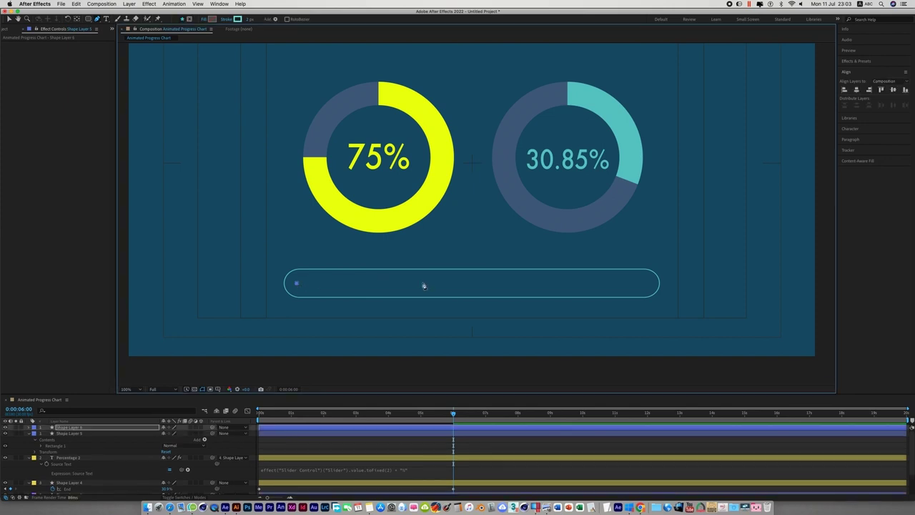
click(648, 284)
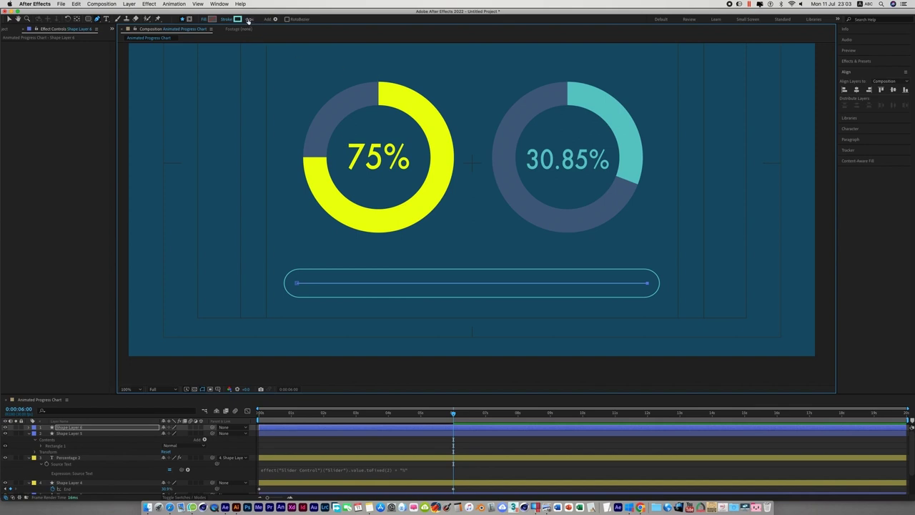
drag(250, 20, 266, 20)
drag(272, 19, 274, 19)
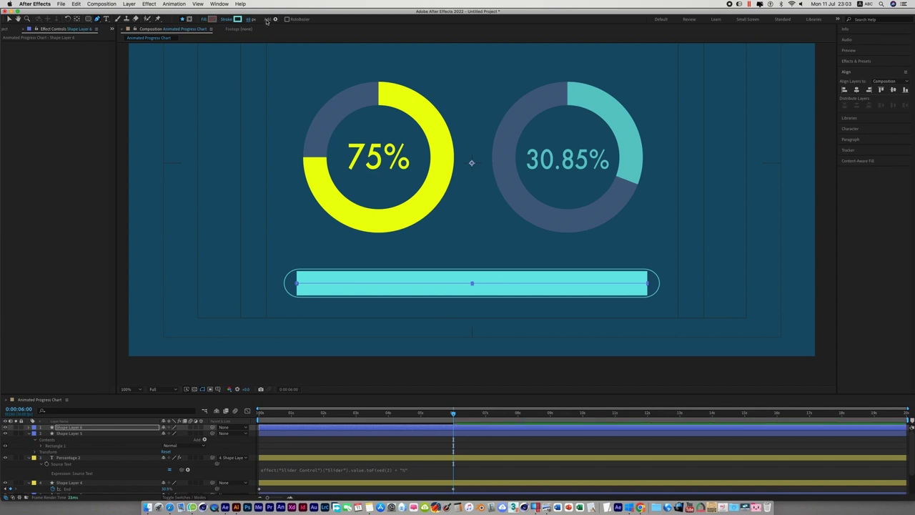
Step: Lighten the thick line's stroke to a pale turquoise by raising Red to about 160, and deselect the line
click(241, 21)
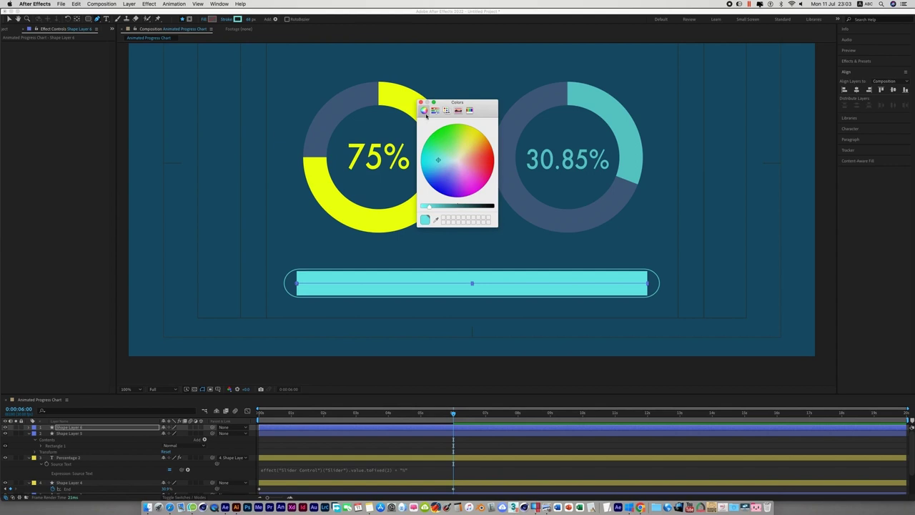
click(434, 111)
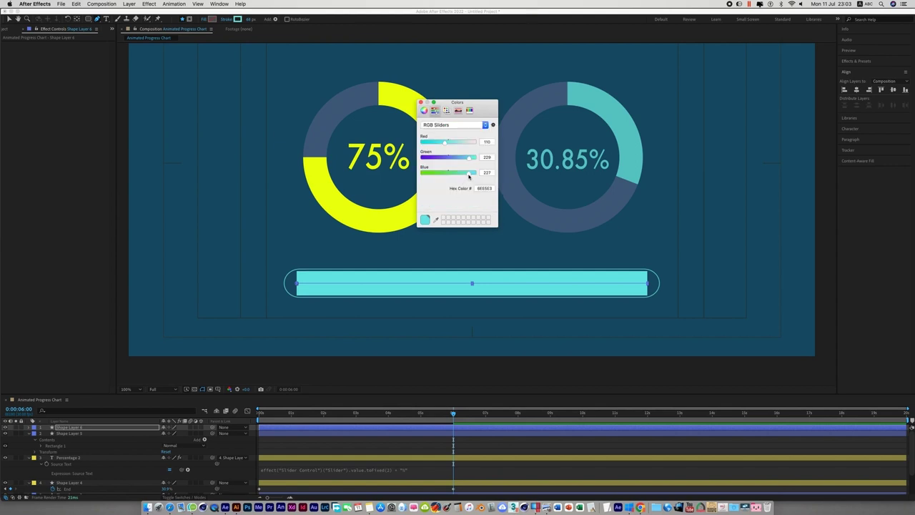
drag(444, 143, 456, 144)
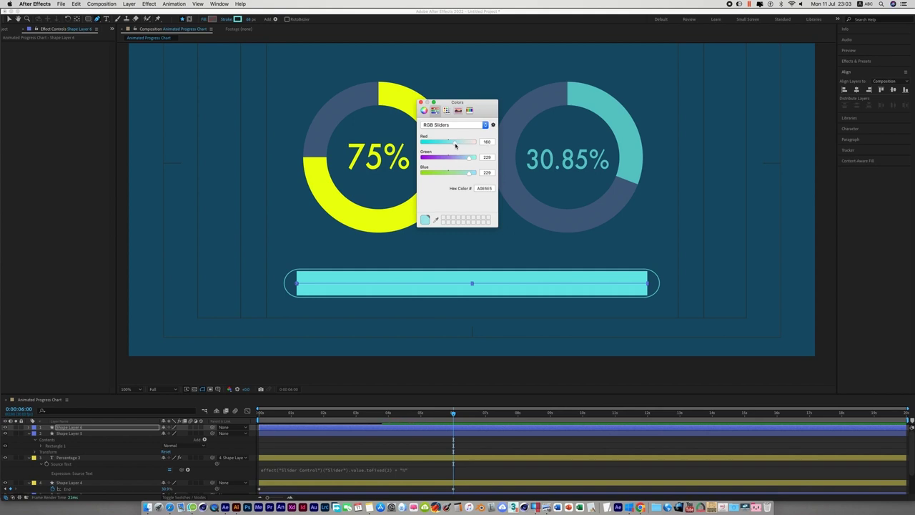
click(421, 102)
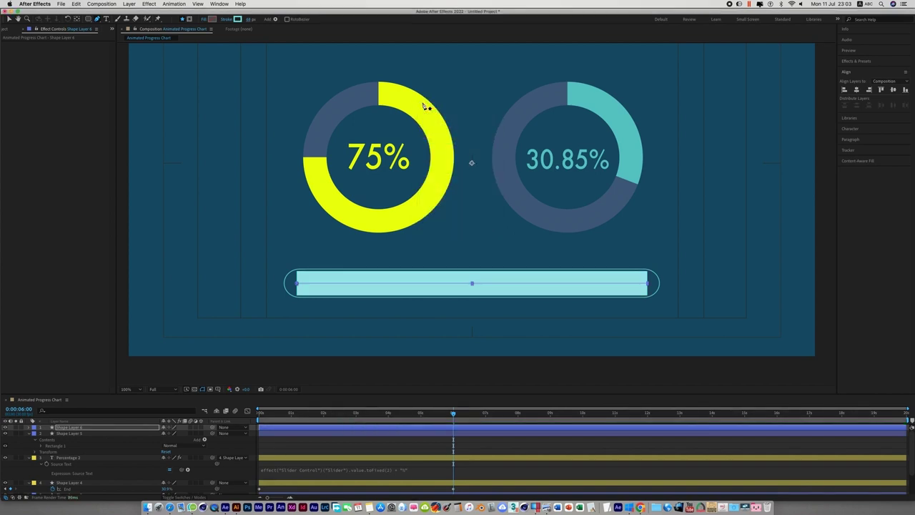
click(11, 19)
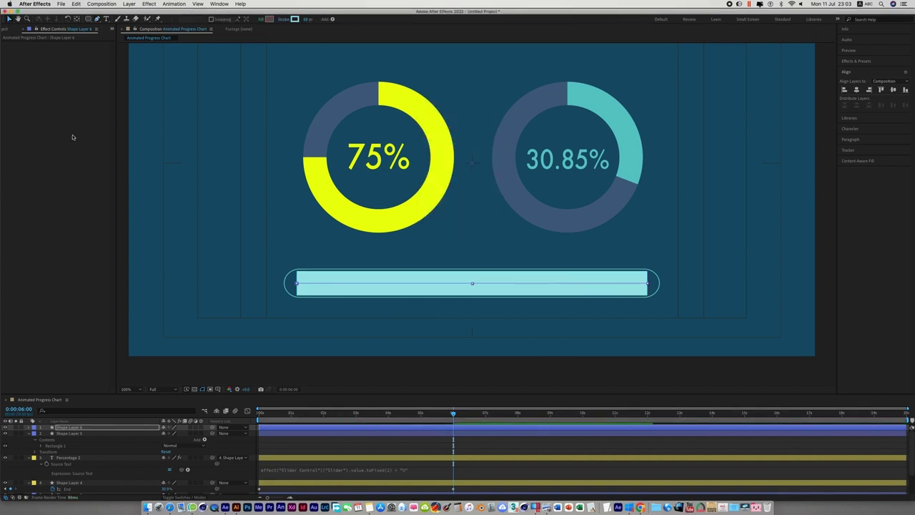
click(196, 365)
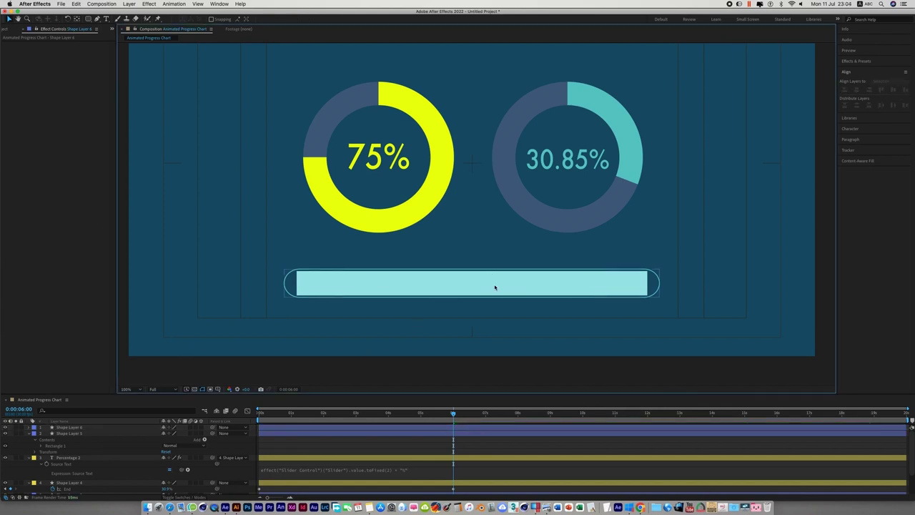
Step: Give the thick turquoise line's stroke a Round Cap so its ends match the rounded outline
click(495, 286)
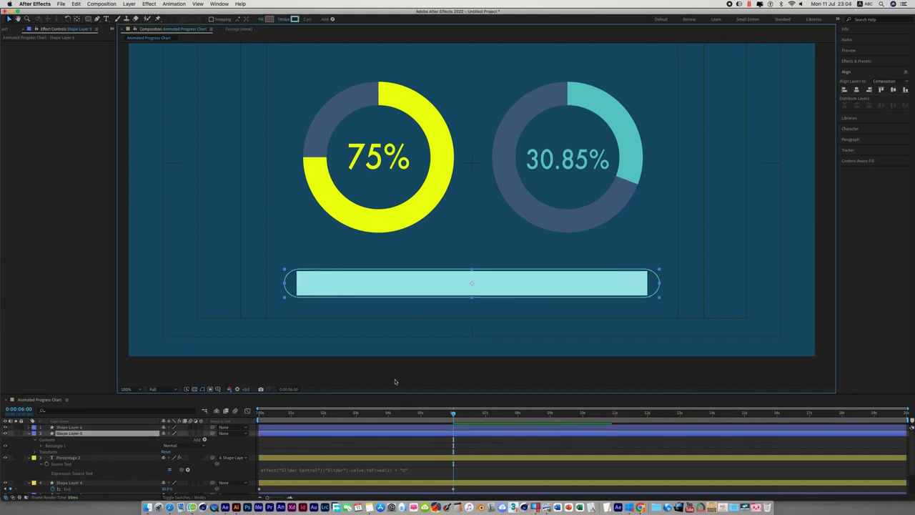
click(363, 332)
click(312, 288)
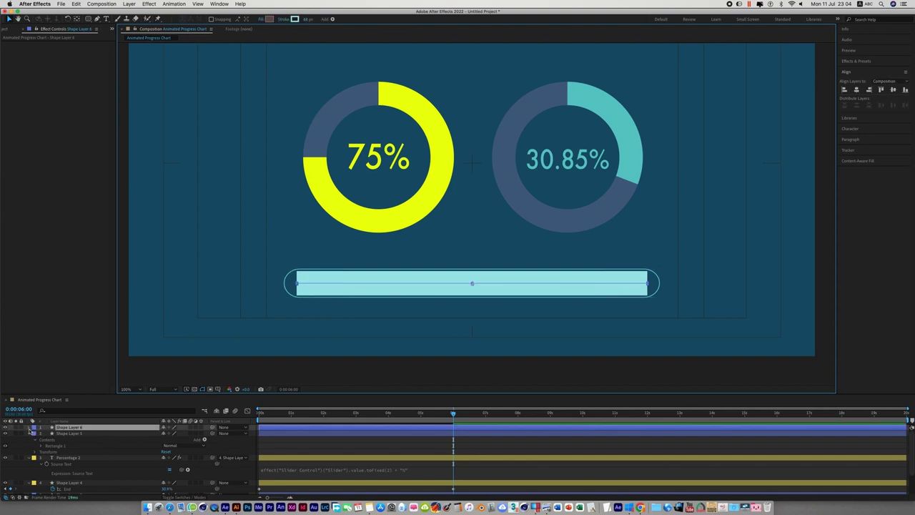
click(30, 427)
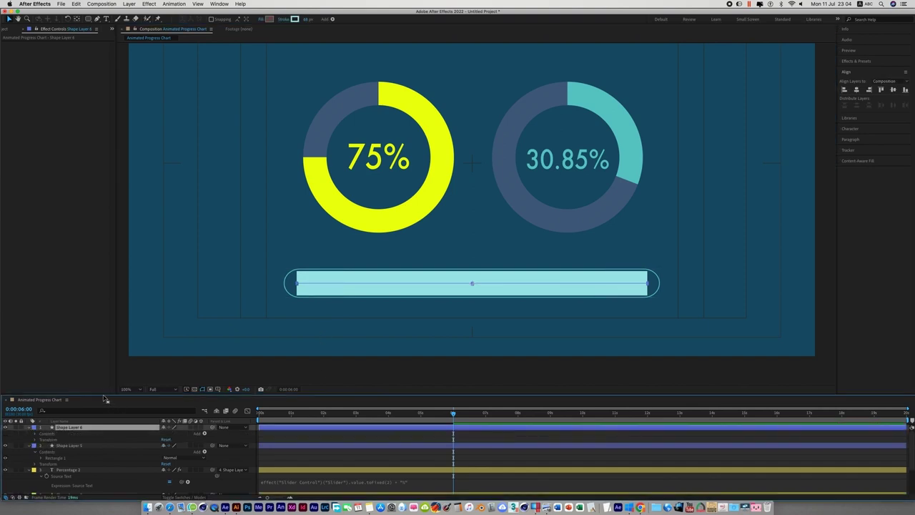
drag(104, 394, 105, 355)
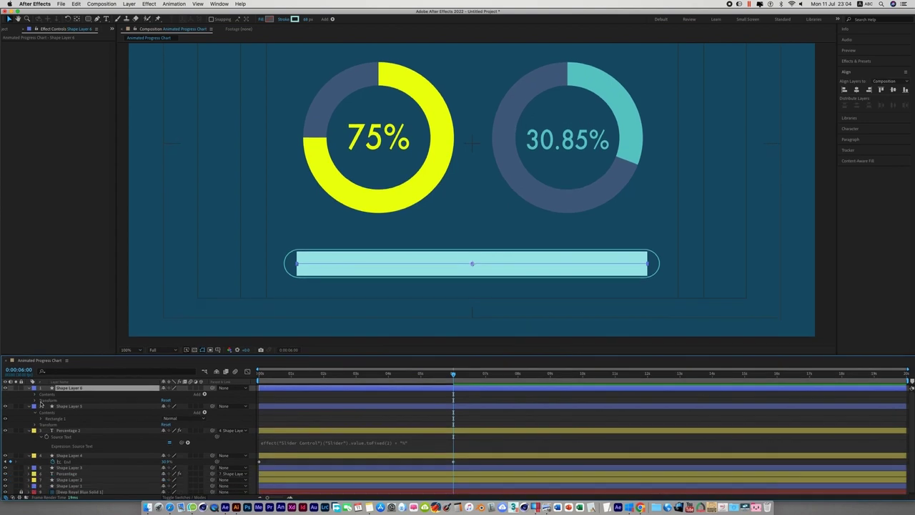
click(35, 394)
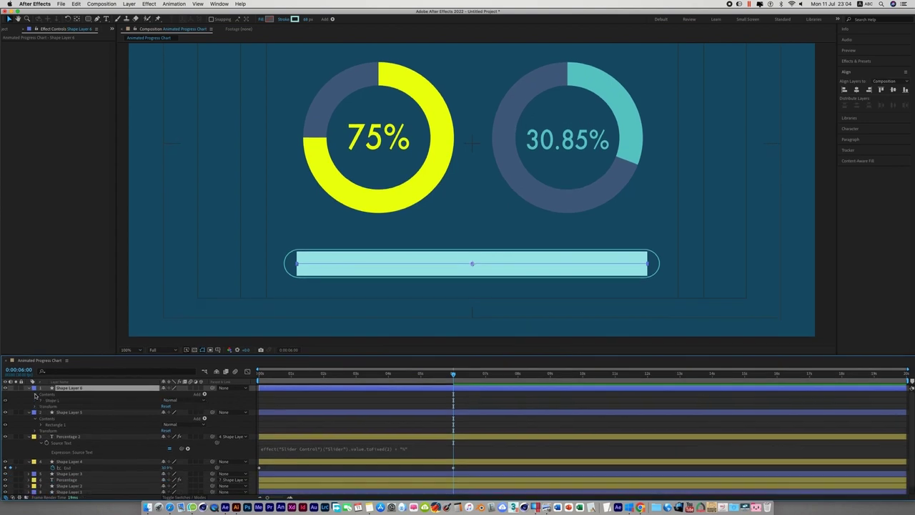
click(40, 400)
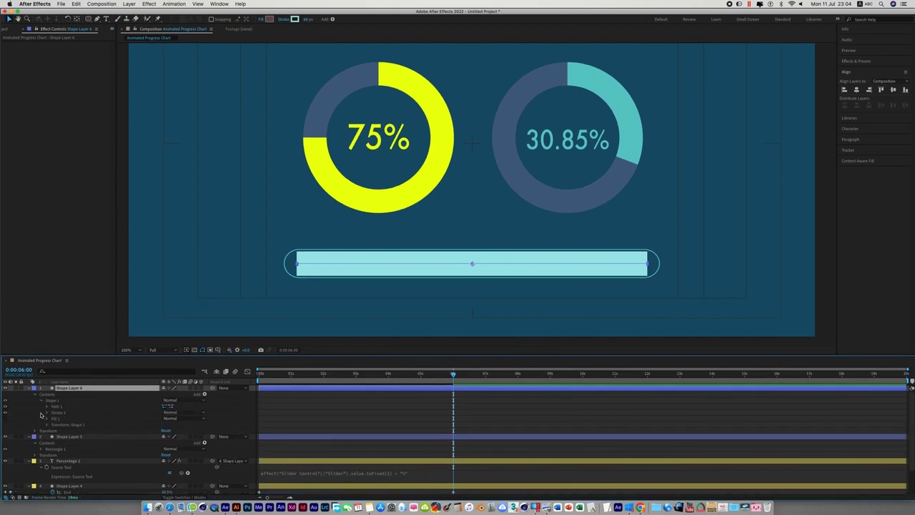
click(47, 412)
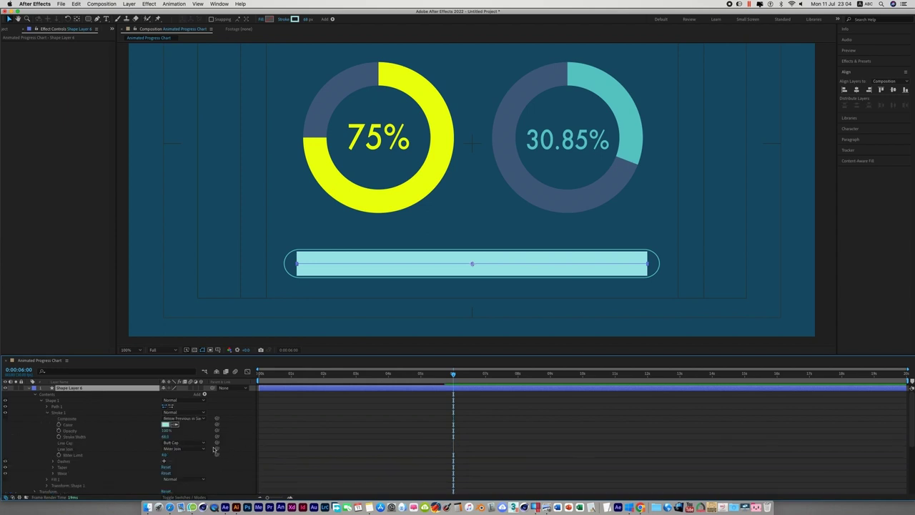
click(183, 443)
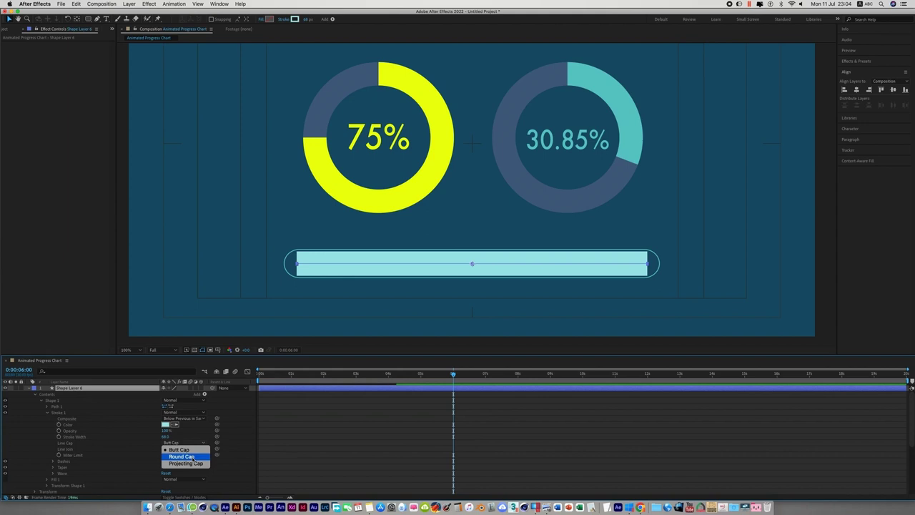
click(183, 457)
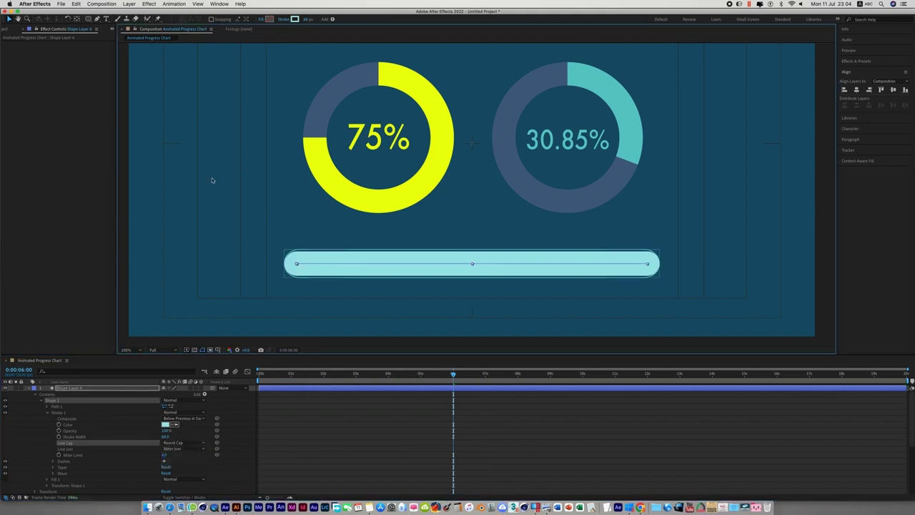
Step: Move the line's left path point slightly inward with the Pen tool so its cap sits inside the outline
click(98, 20)
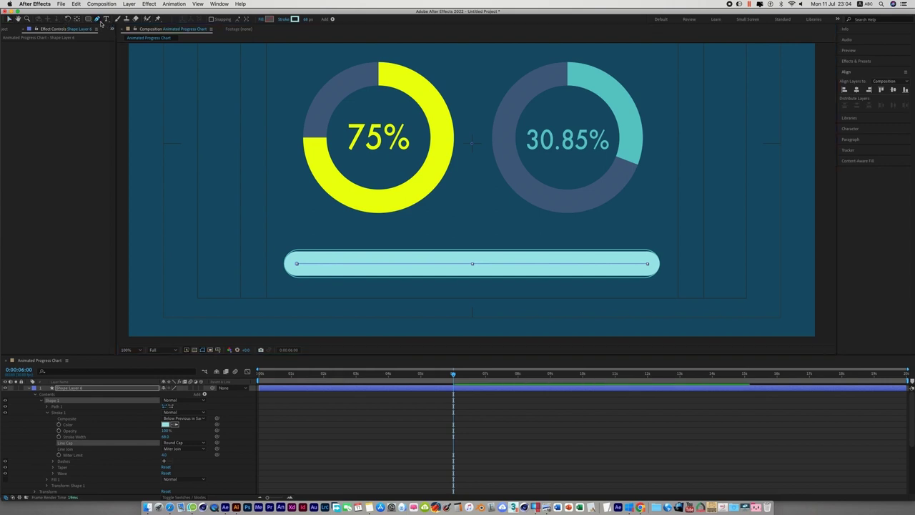
click(298, 264)
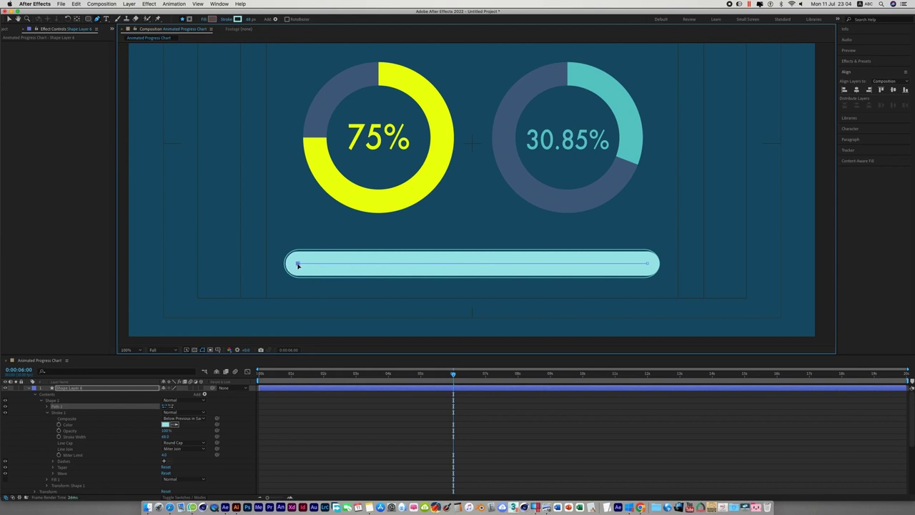
click(648, 265)
click(299, 264)
click(36, 125)
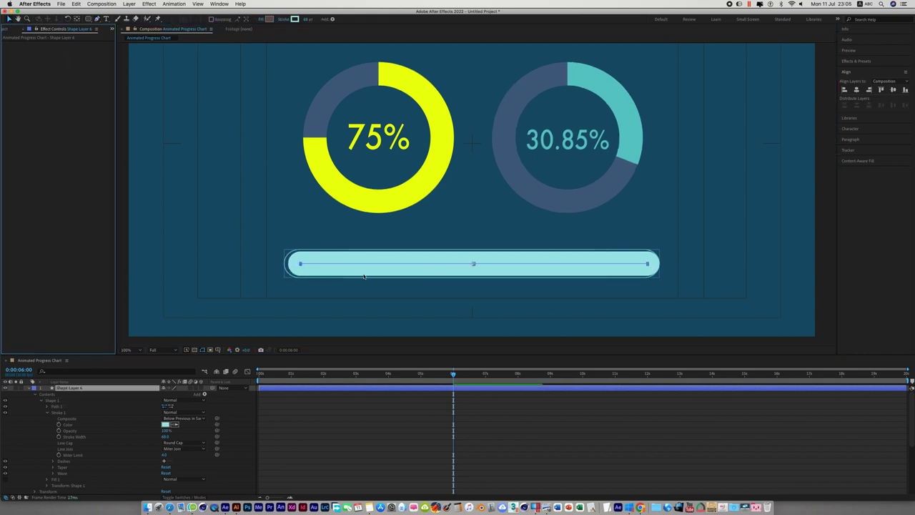
Step: Nudge the shortened line left until the gaps at both ends of the rounded outline look equal
click(354, 301)
click(348, 264)
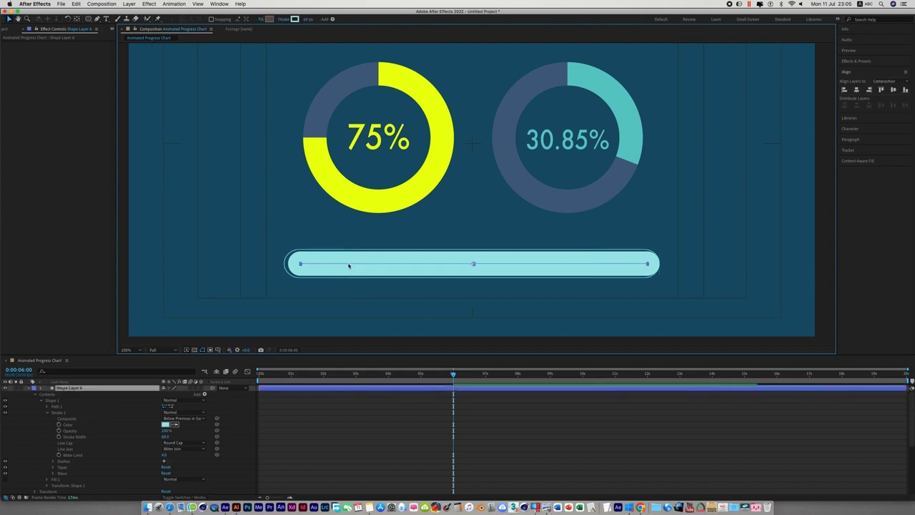
key(Left)
key(Left)
key(Left)
key(Left)
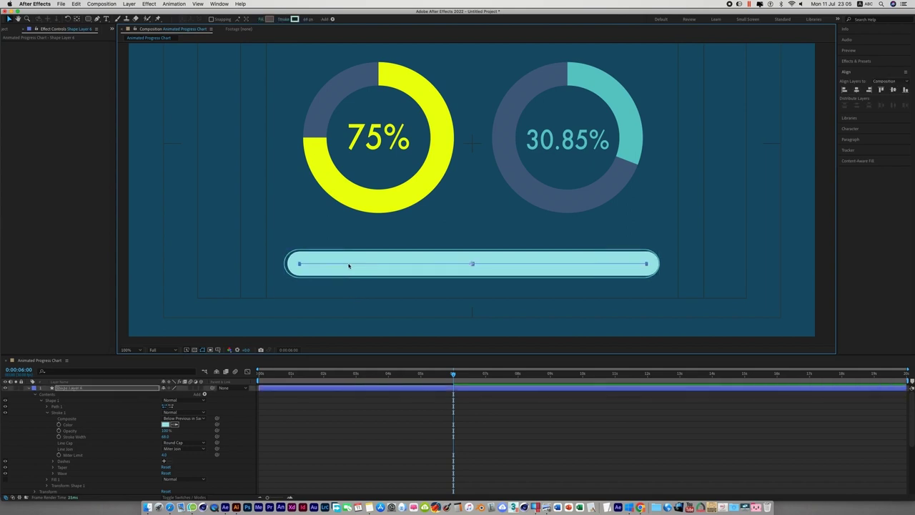
key(Left)
key(Left)
click(365, 301)
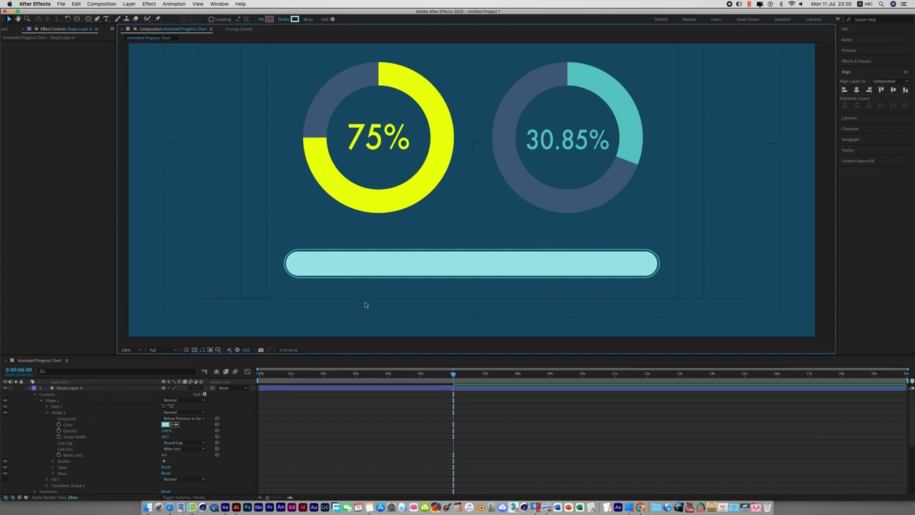
Step: Select the line and its rounded outline together and align their horizontal centres to the selection
drag(268, 238, 712, 298)
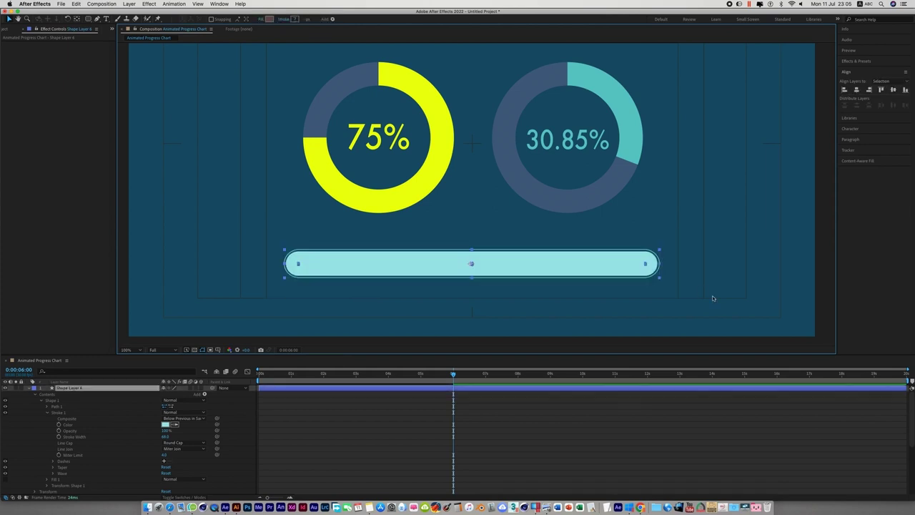
click(857, 90)
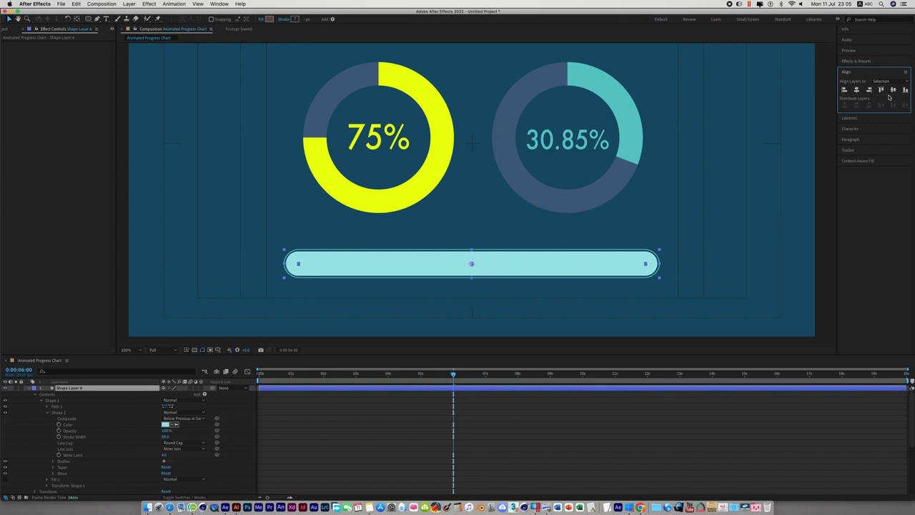
click(591, 313)
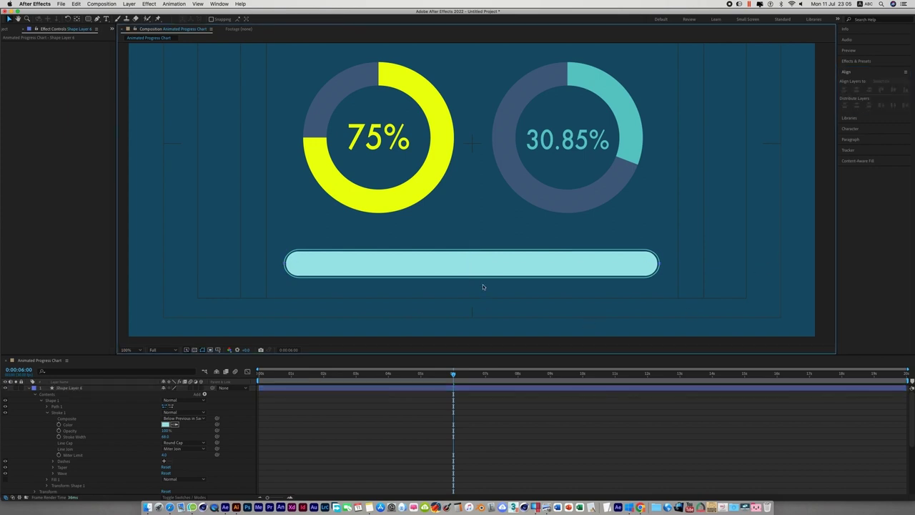
Step: Add a Trim Paths operator to the thick line's shape layer
click(480, 265)
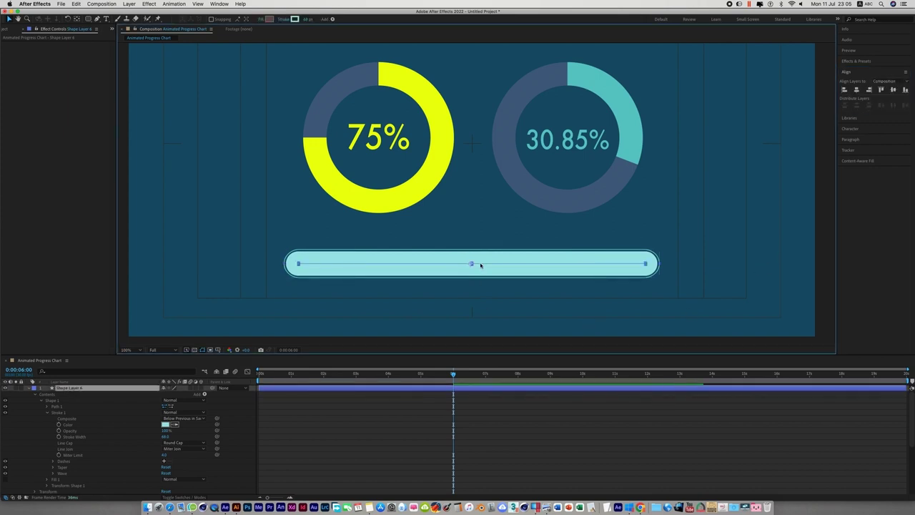
scroll(119, 446, down, 1)
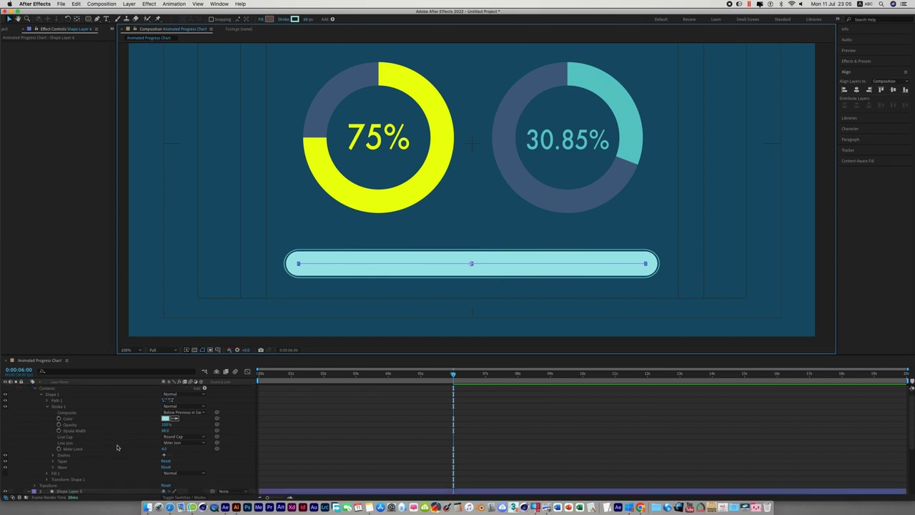
scroll(210, 403, up, 1)
click(204, 394)
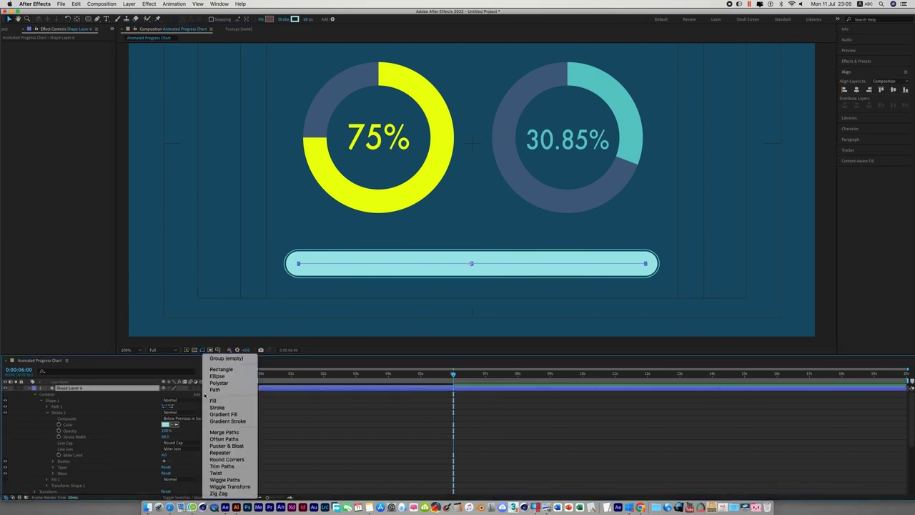
click(222, 465)
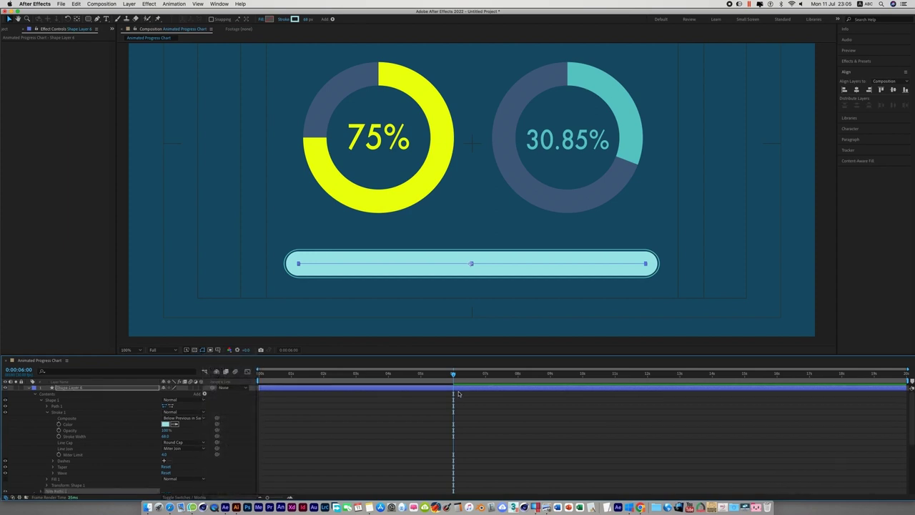
Step: Return to the start of the timeline and enable keyframing on the line's Trim Paths End property
drag(452, 373, 172, 413)
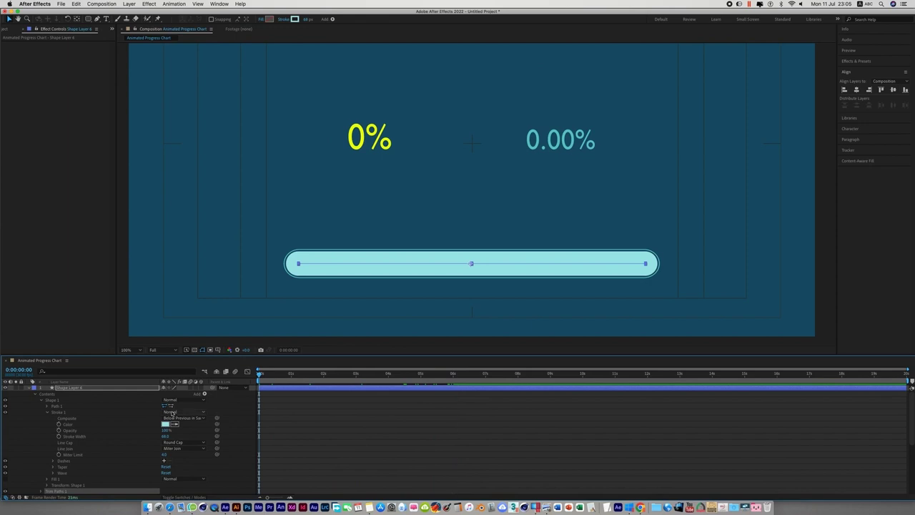
scroll(105, 436, down, 1)
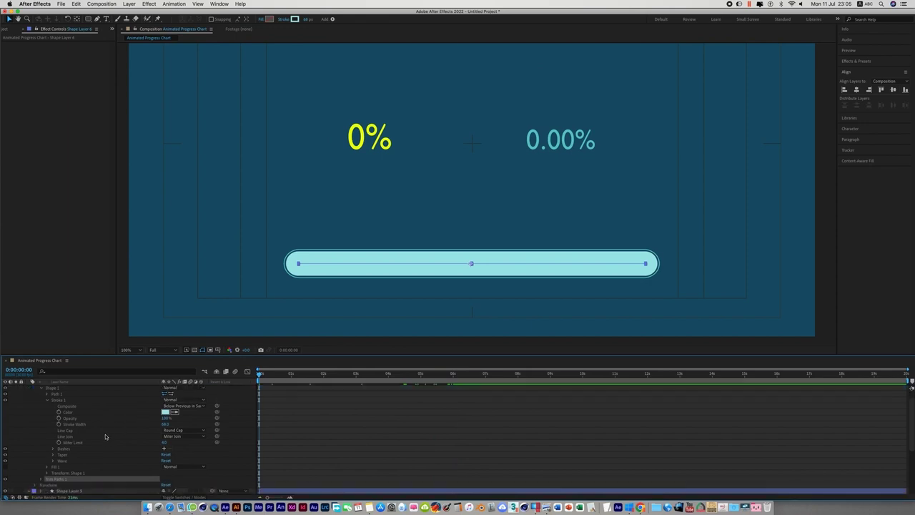
click(41, 479)
scroll(126, 455, down, 3)
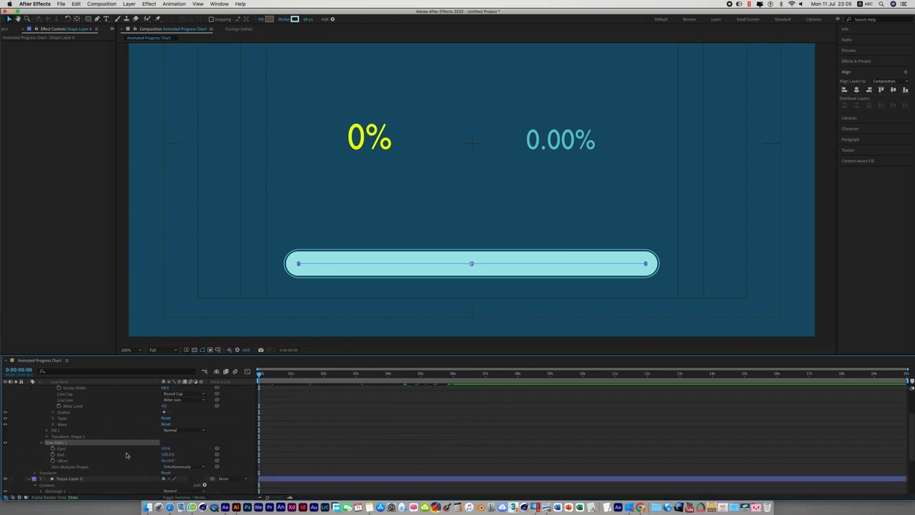
click(53, 455)
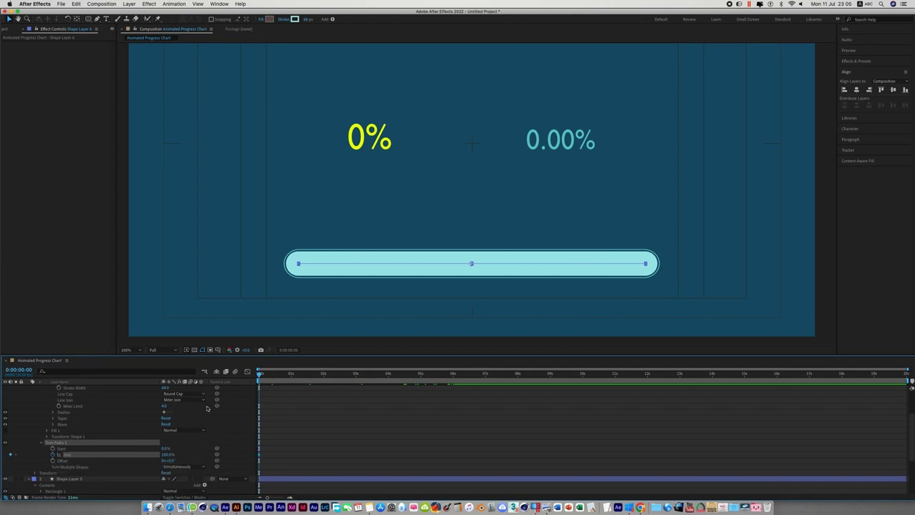
Step: At 6 seconds, set the line's Trim Paths End to 75% and deselect the layer
drag(263, 378, 454, 392)
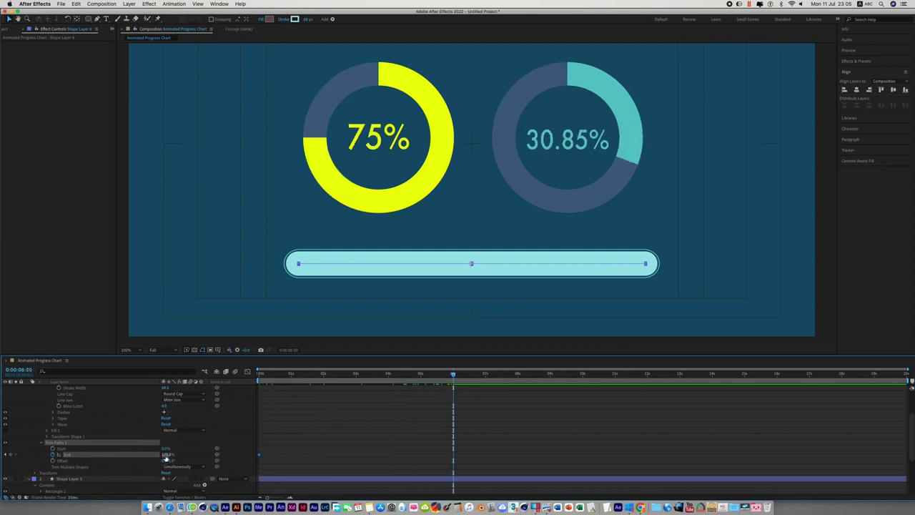
click(167, 455)
text(4)
text(5)
key(Return)
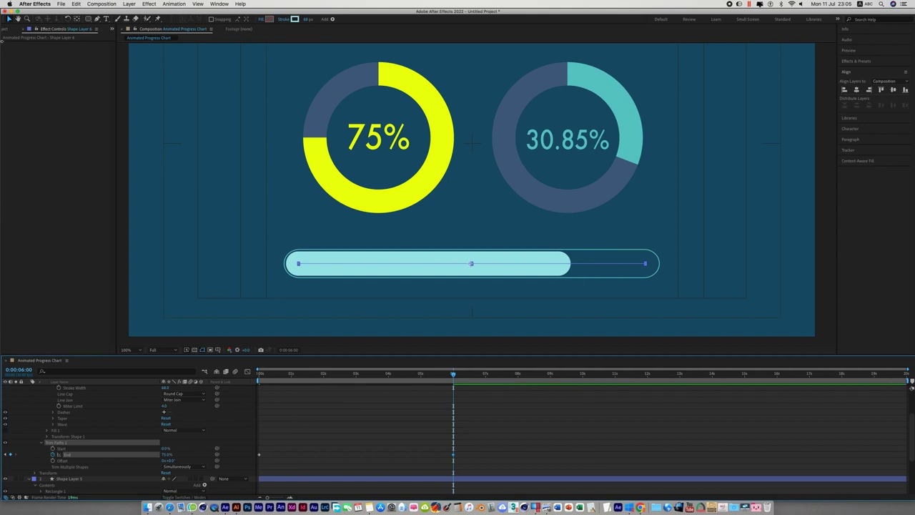
click(45, 123)
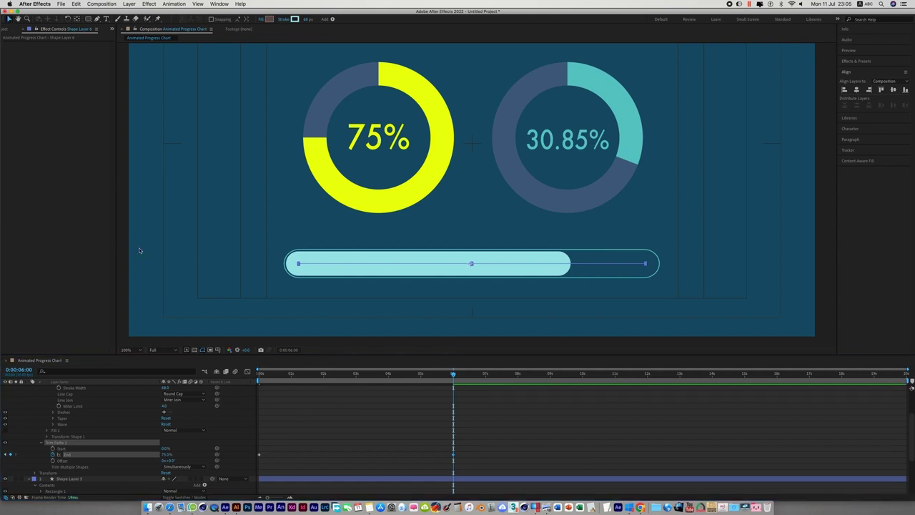
click(155, 264)
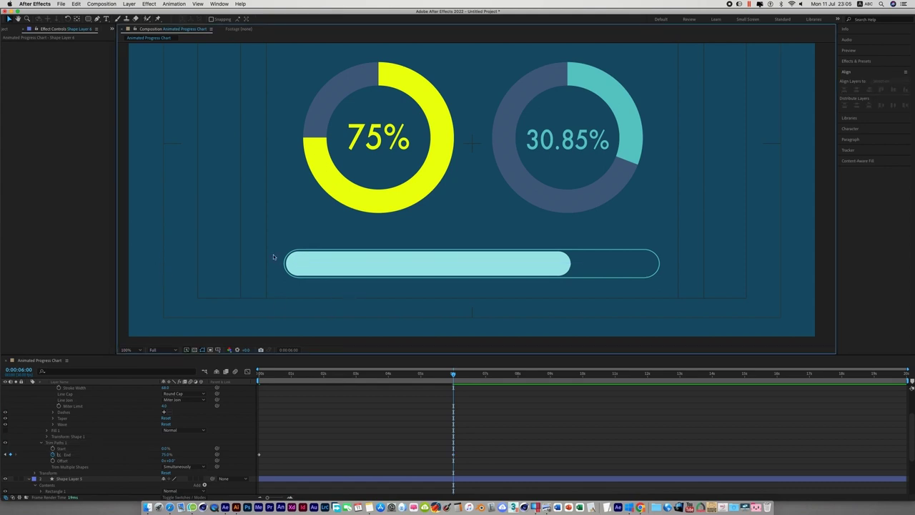
Step: Select the bar and its outline together and move them slightly farther below the rings
drag(317, 249, 679, 302)
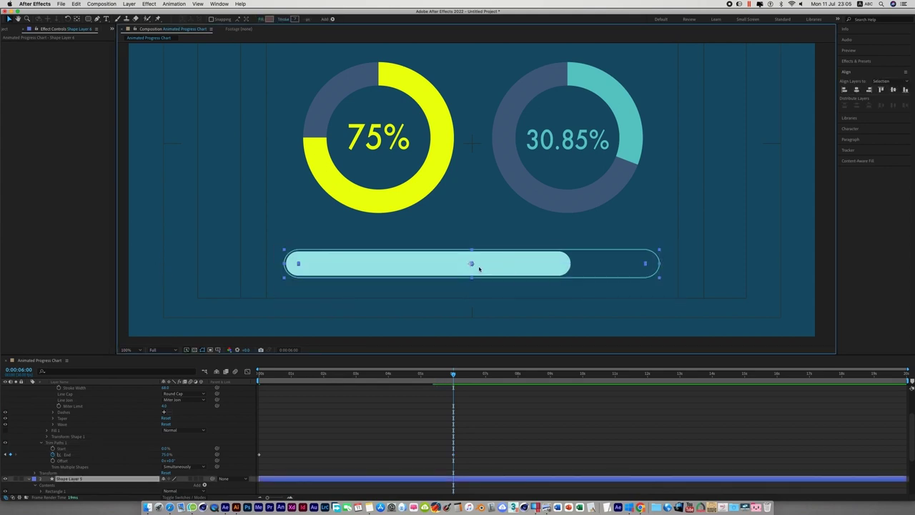
drag(471, 265, 472, 277)
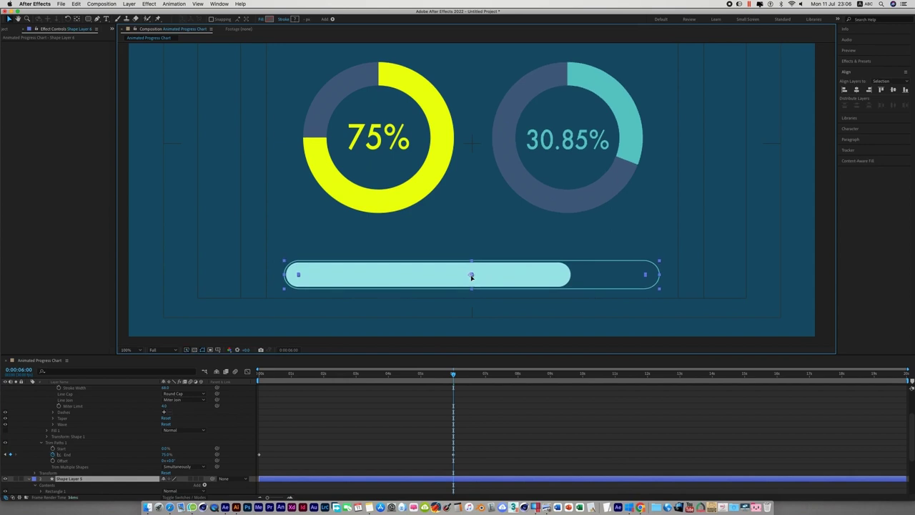
click(670, 300)
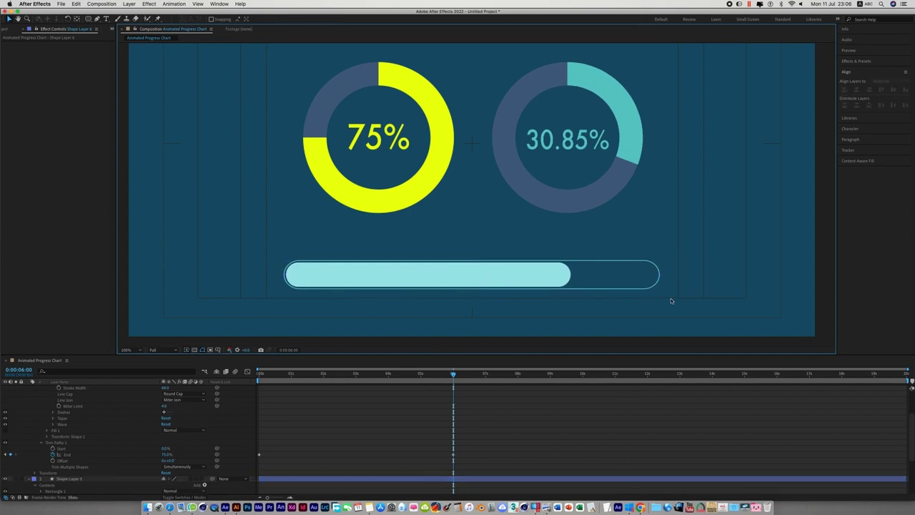
Step: Select both rings with their percentage counters and move them up, farther away from the progress bar
scroll(305, 136, up, 3)
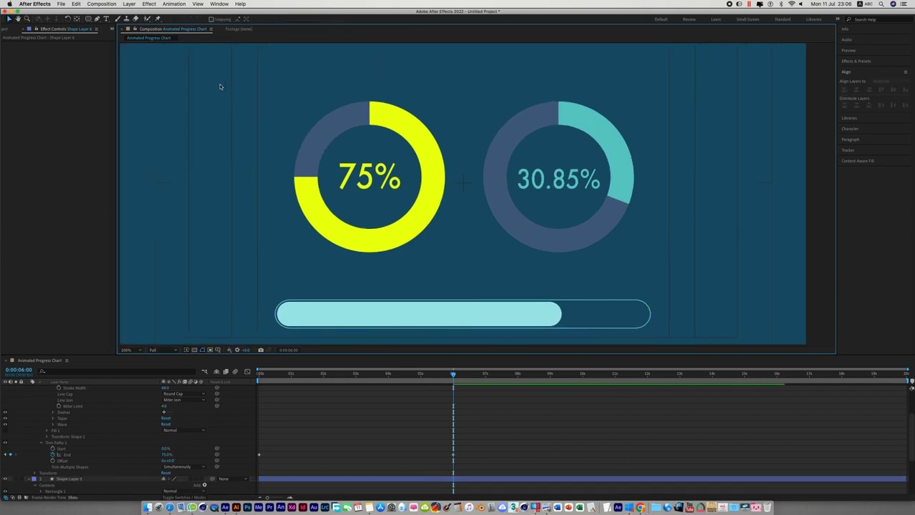
drag(219, 84, 615, 249)
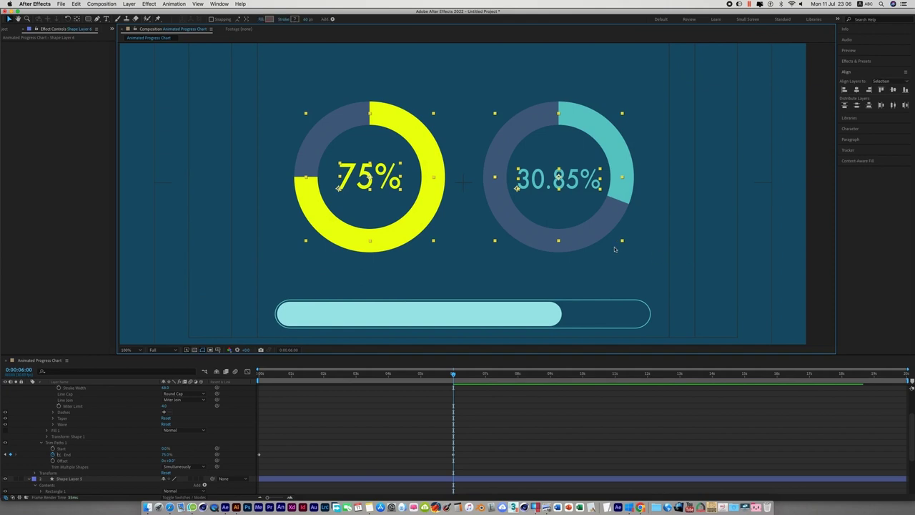
click(565, 255)
drag(235, 64, 686, 271)
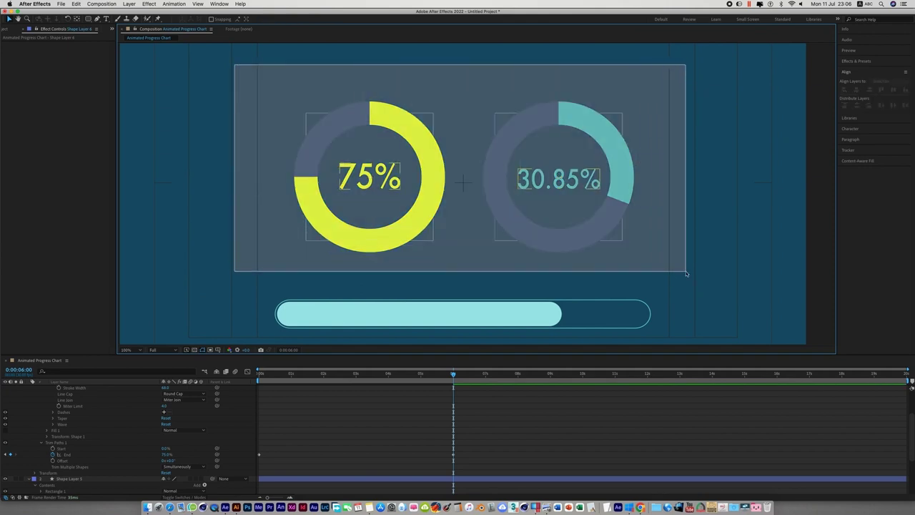
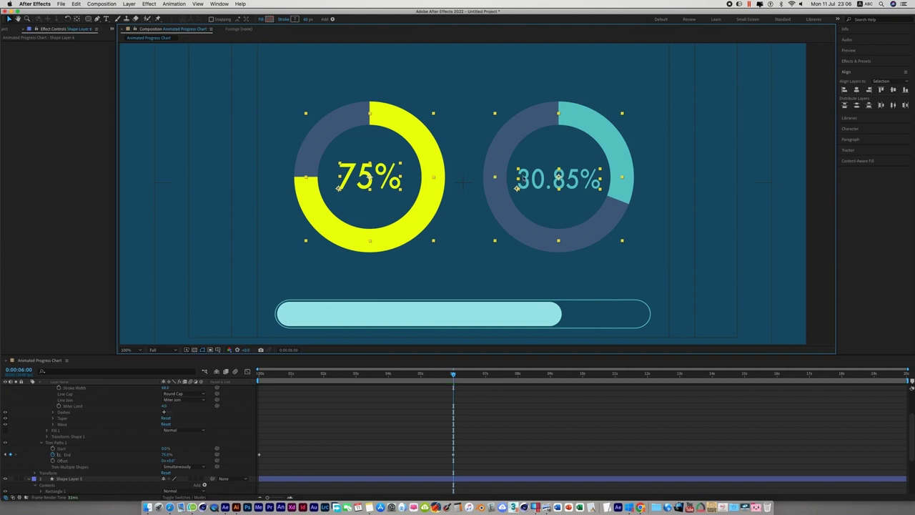
drag(559, 176, 558, 147)
click(734, 225)
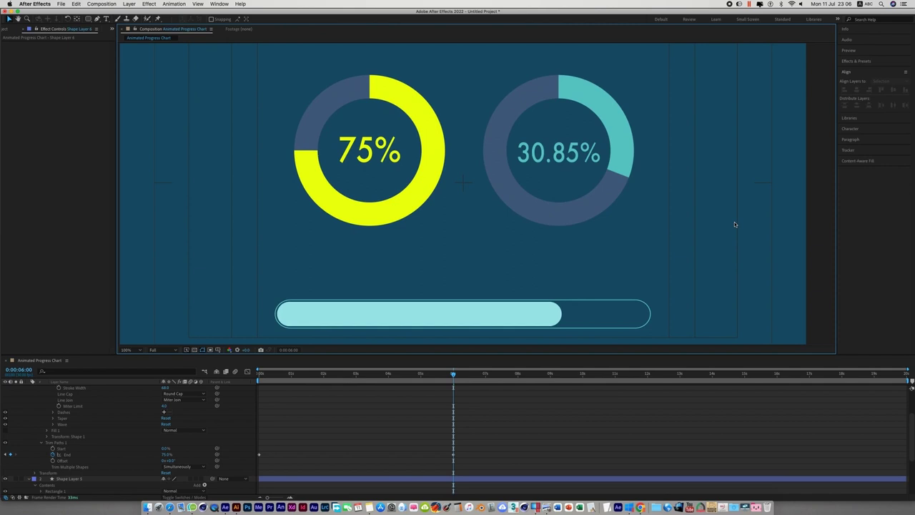
Step: Collapse the expanded properties of all layers in the timeline and deselect the layers
key(super+a)
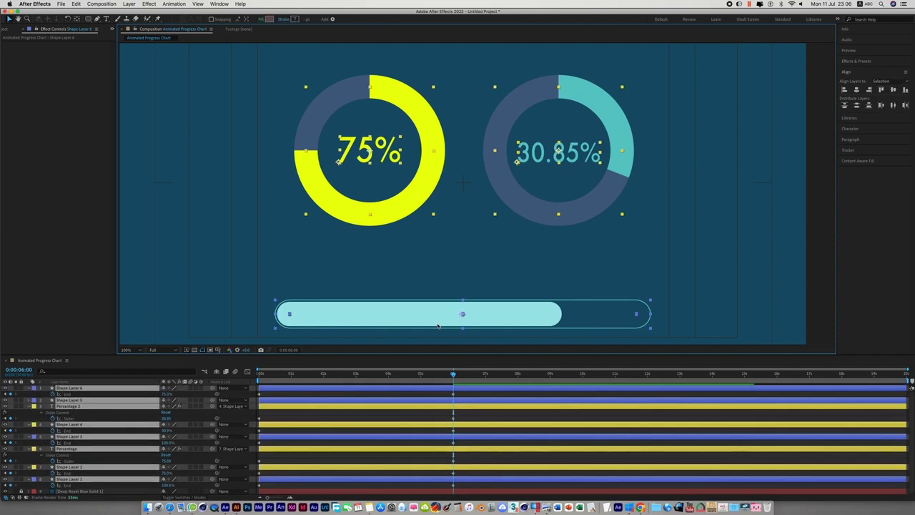
key(u)
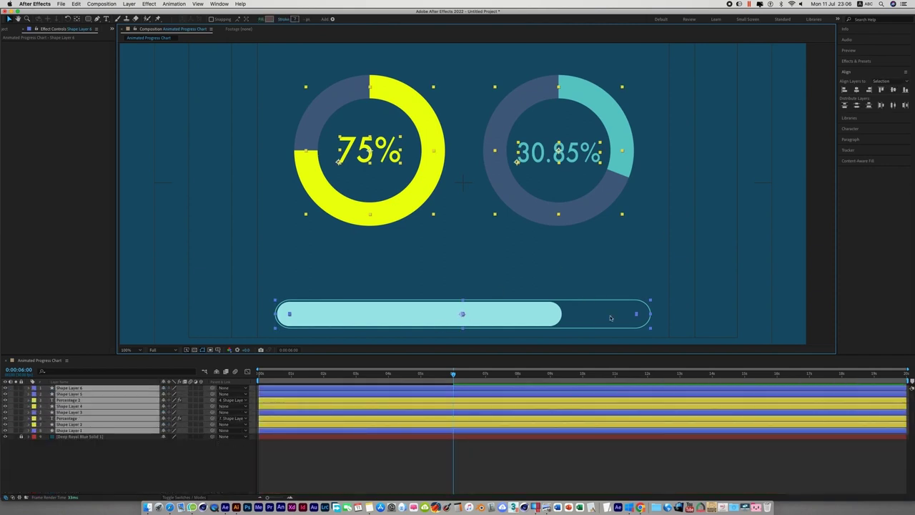
click(672, 448)
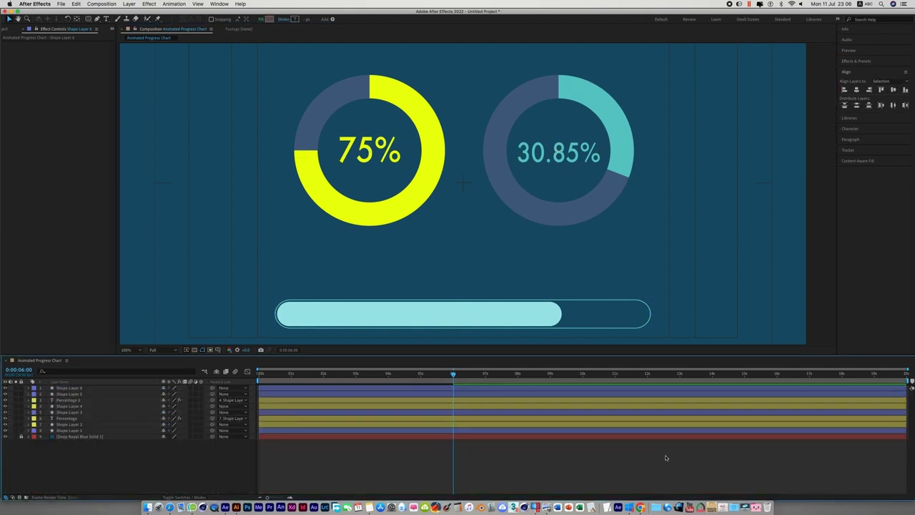
Step: Duplicate the 75% counter text, shrink the copy and place it just above the filled end of the progress bar
click(369, 152)
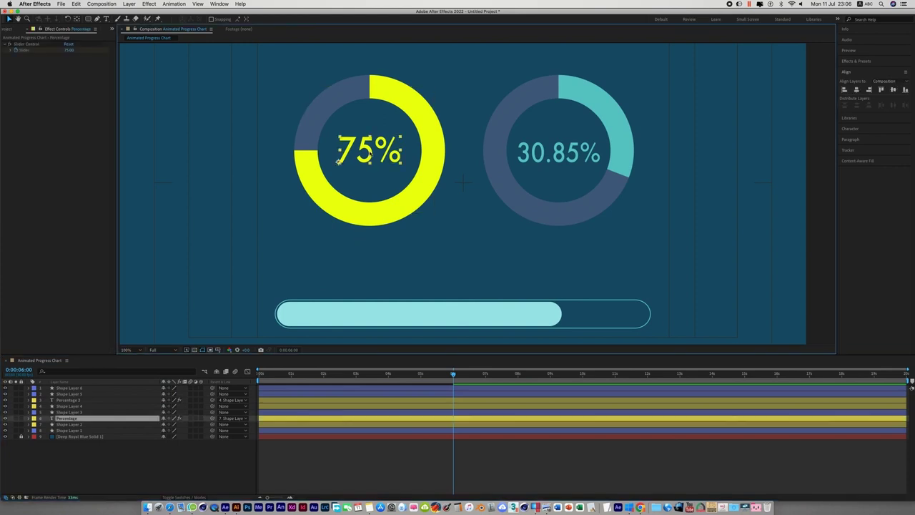
click(74, 4)
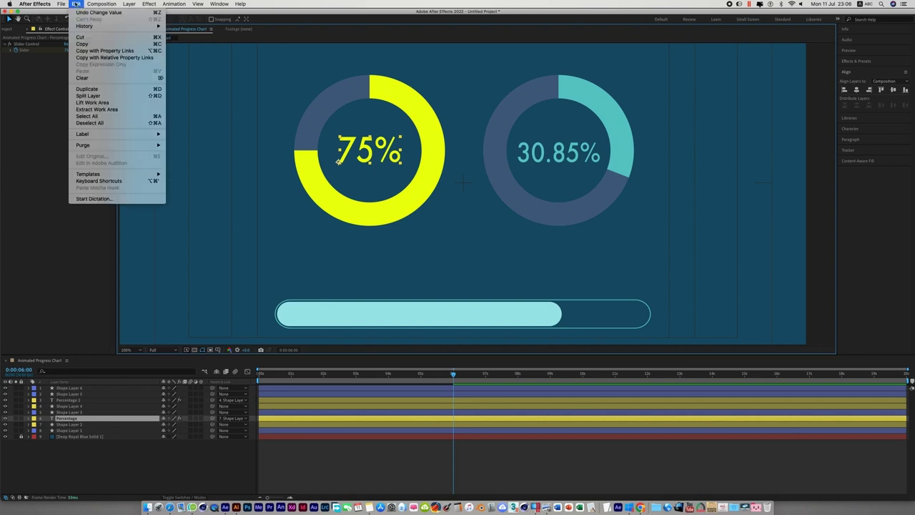
click(87, 88)
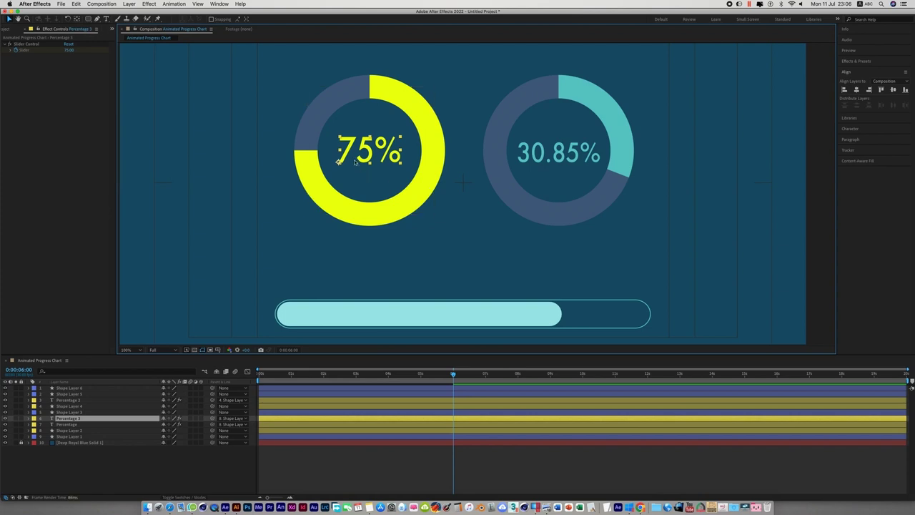
drag(349, 150, 536, 279)
click(620, 283)
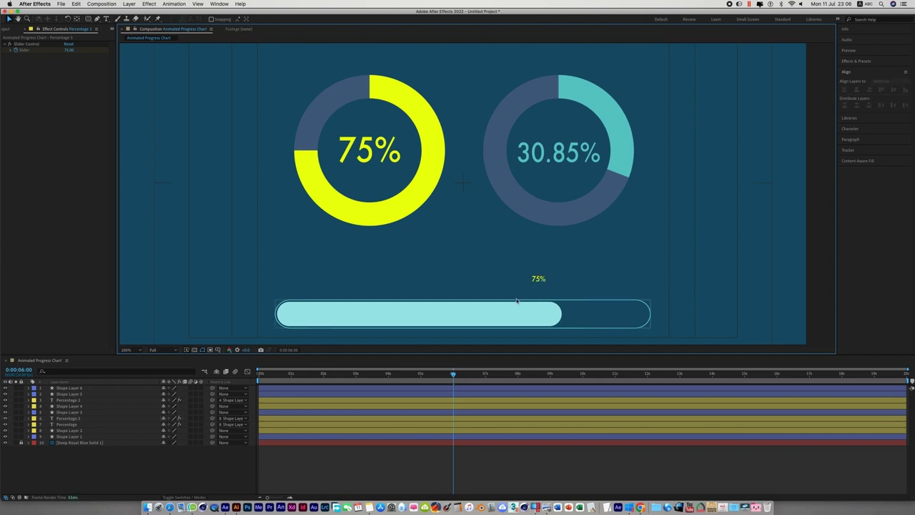
Step: Display the grid over the composition around the small 75% counter and the bar's end
key(period)
scroll(555, 288, down, 3)
scroll(517, 240, up, 1)
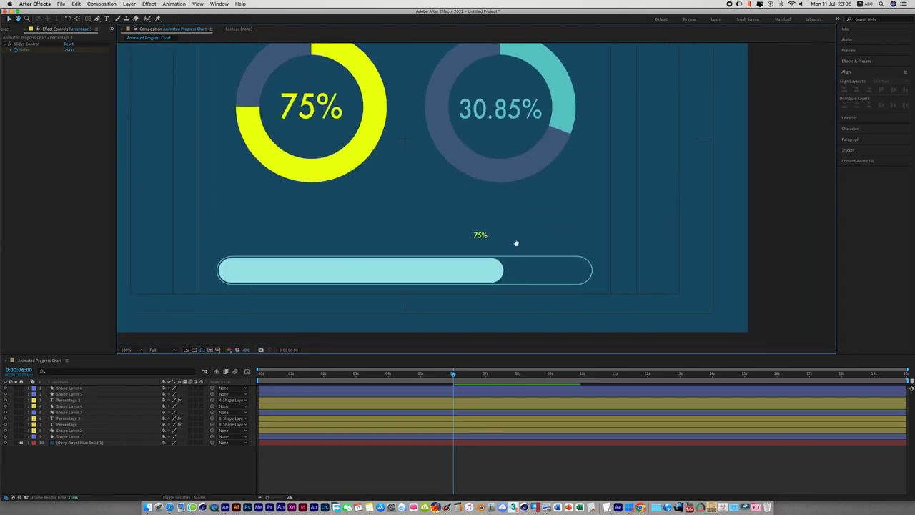
click(484, 241)
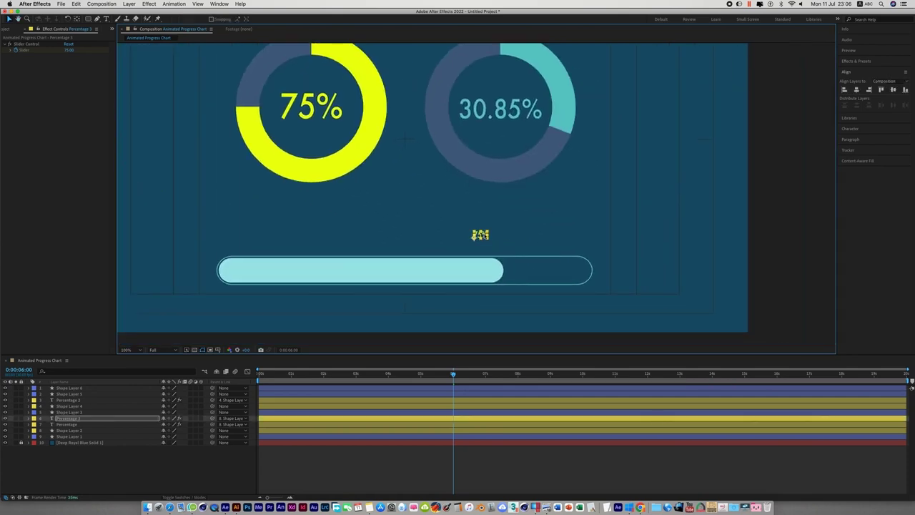
key(Return)
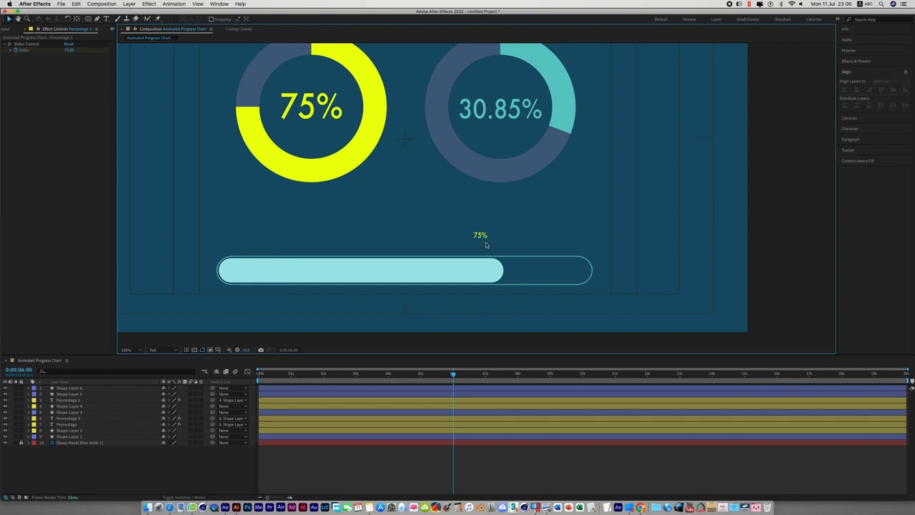
scroll(465, 270, up, 1)
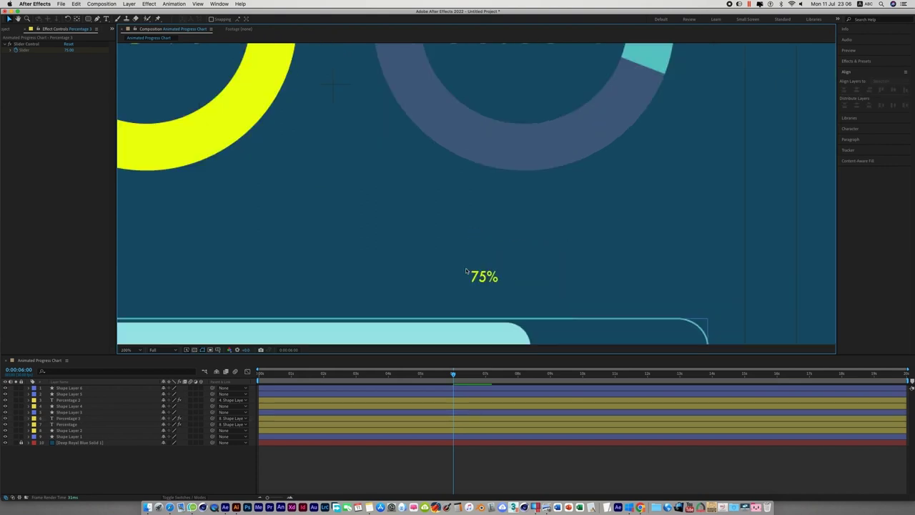
drag(559, 260, 490, 186)
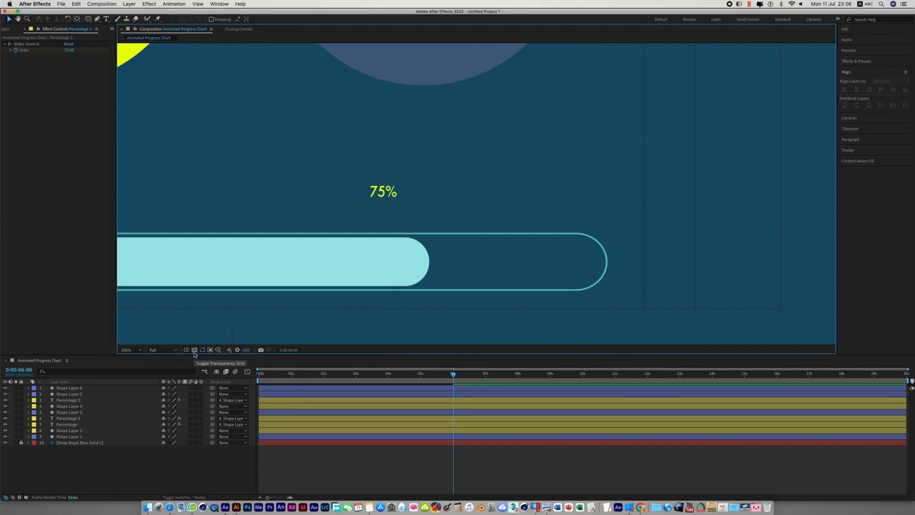
click(218, 350)
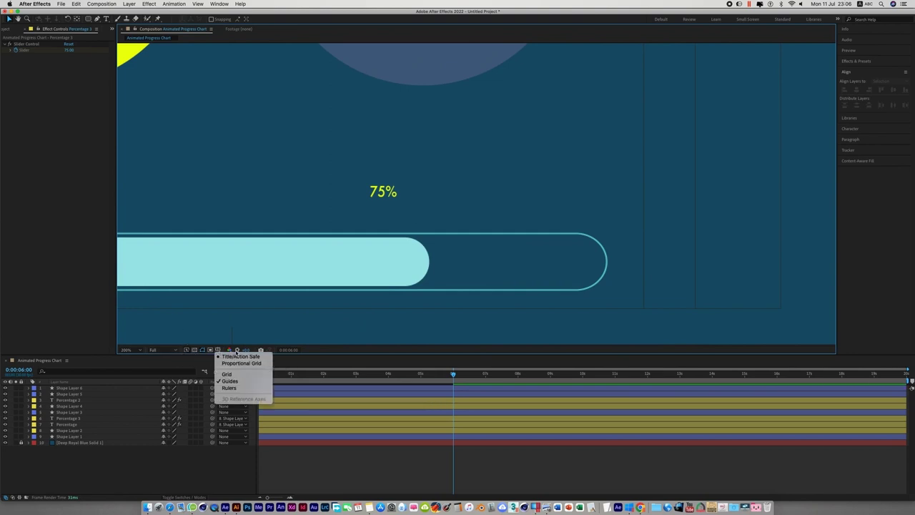
click(228, 374)
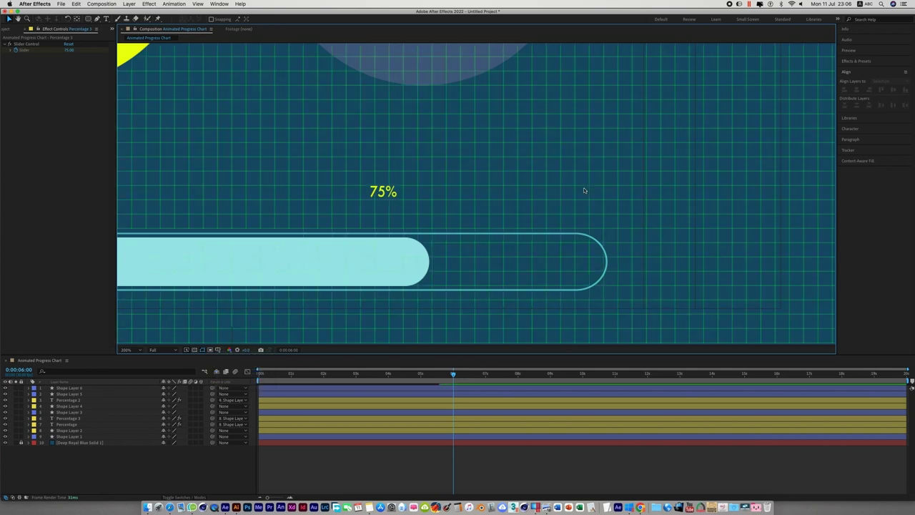
Step: Draw a small circle with the Ellipse tool beside the small 75% counter, above the progress bar
drag(476, 208, 467, 237)
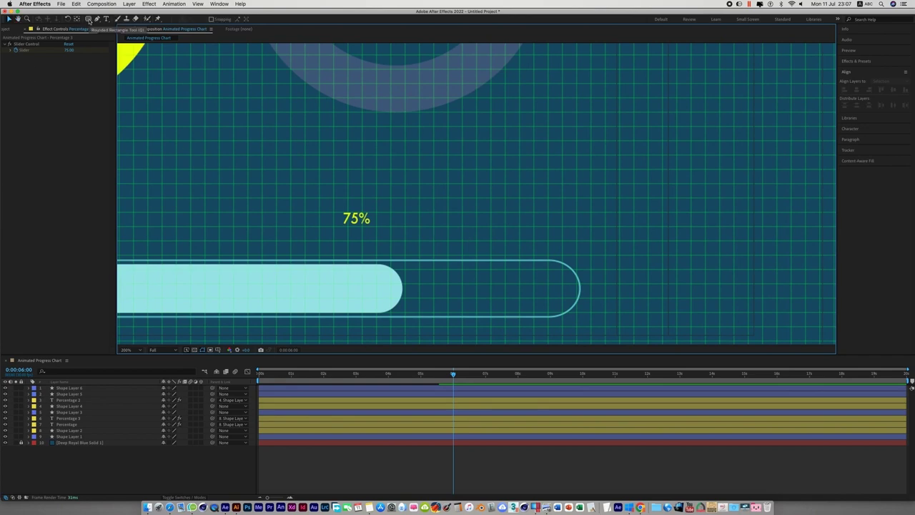
drag(89, 19, 115, 36)
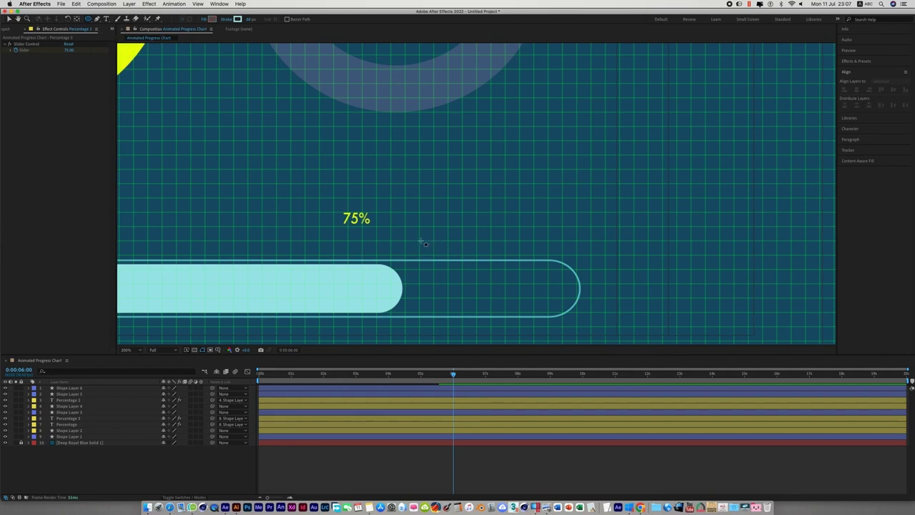
drag(423, 242, 423, 235)
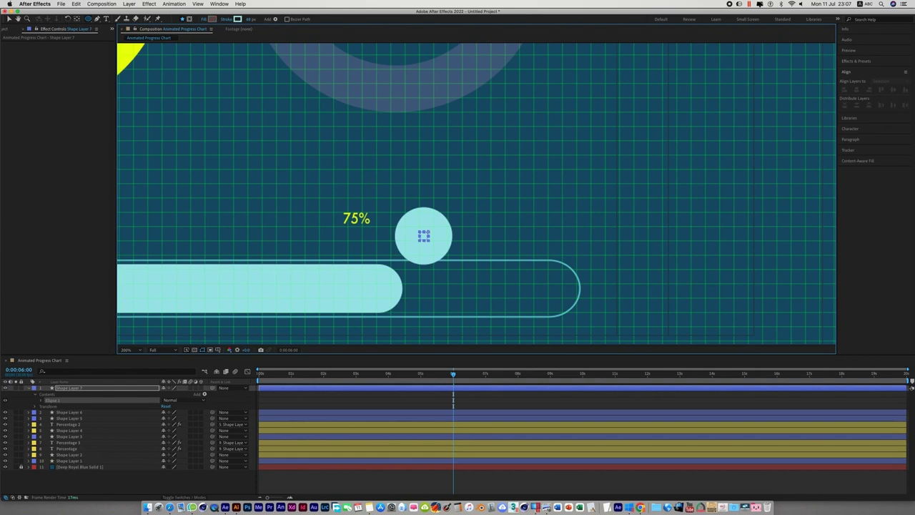
Step: Remove the circle's stroke and give it a solid green fill
click(227, 19)
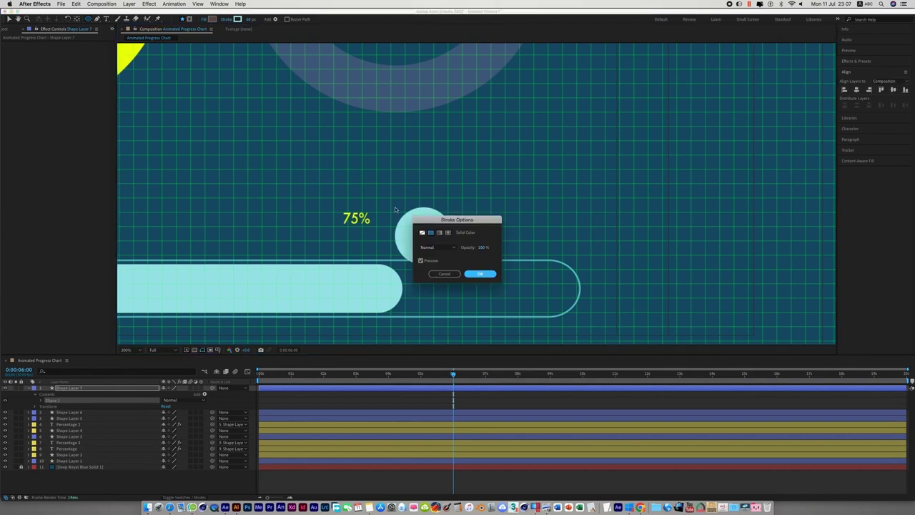
click(422, 232)
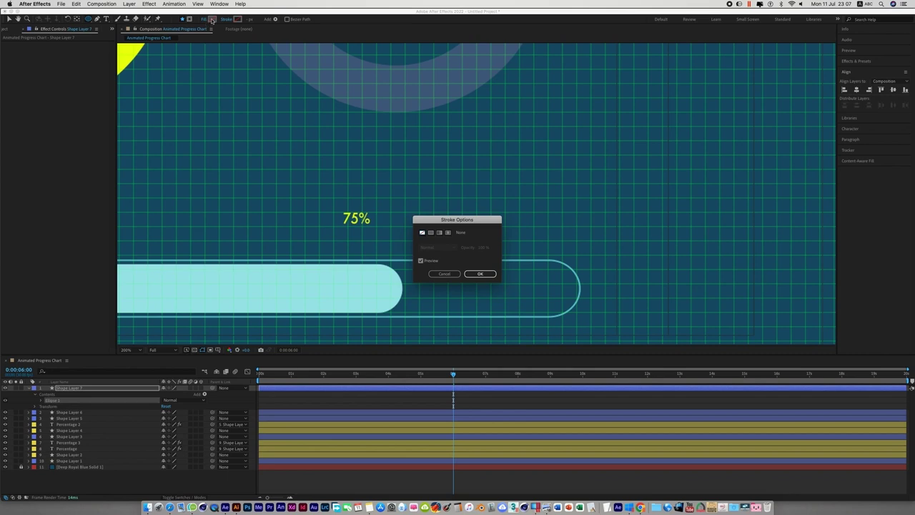
click(479, 274)
click(204, 20)
click(479, 275)
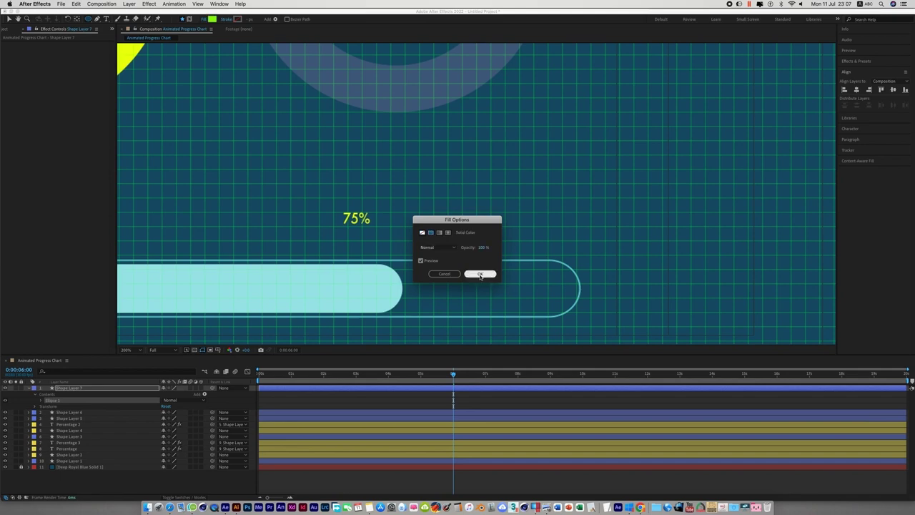
Step: Enlarge the green circle proportionally around its centre to about four grid squares wide, then deselect it
click(9, 20)
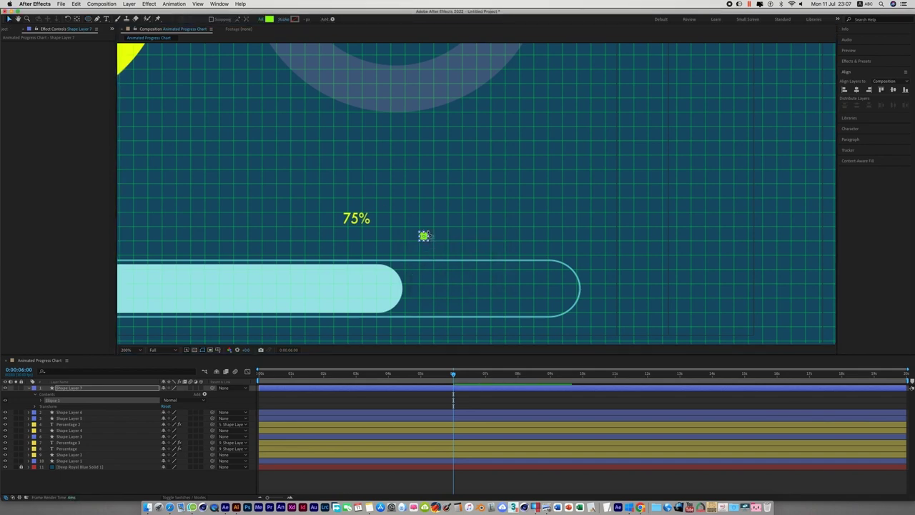
scroll(423, 230, up, 2)
drag(528, 152, 529, 153)
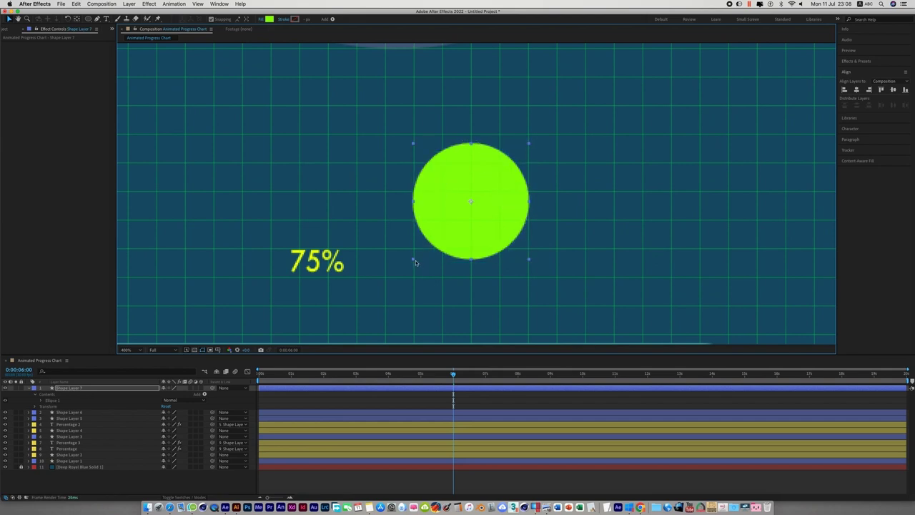
drag(413, 262, 415, 262)
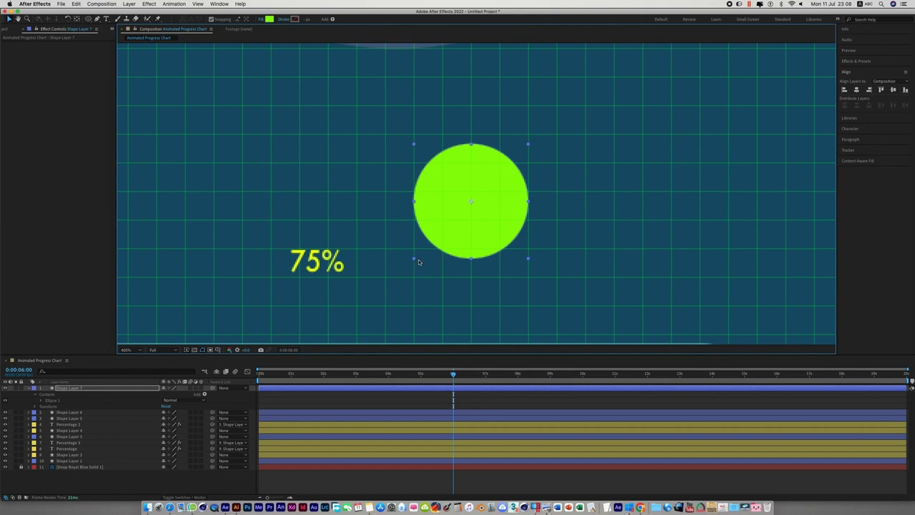
drag(417, 256, 414, 258)
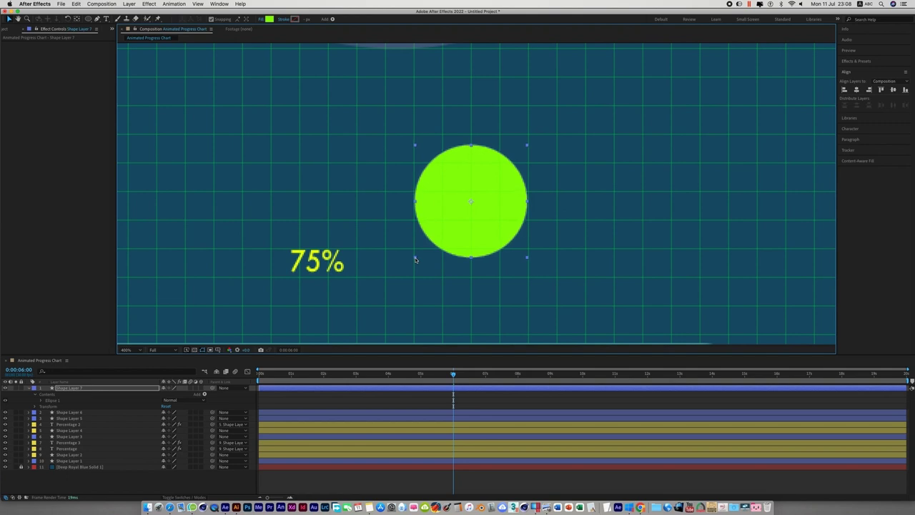
click(503, 281)
Step: Draw a downward-pointing triangle under the green circle with the Pen tool, in the same shape layer, with its tip just above the bar
drag(504, 286, 499, 254)
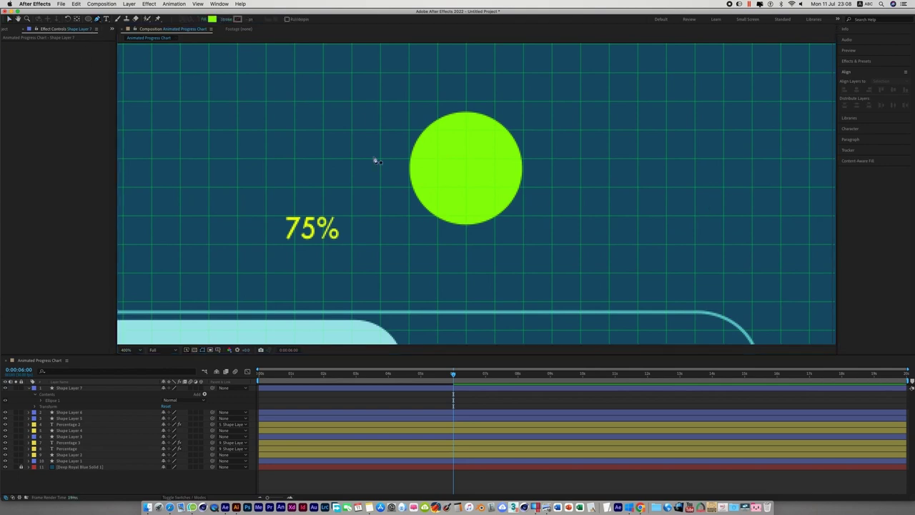
click(9, 18)
click(468, 182)
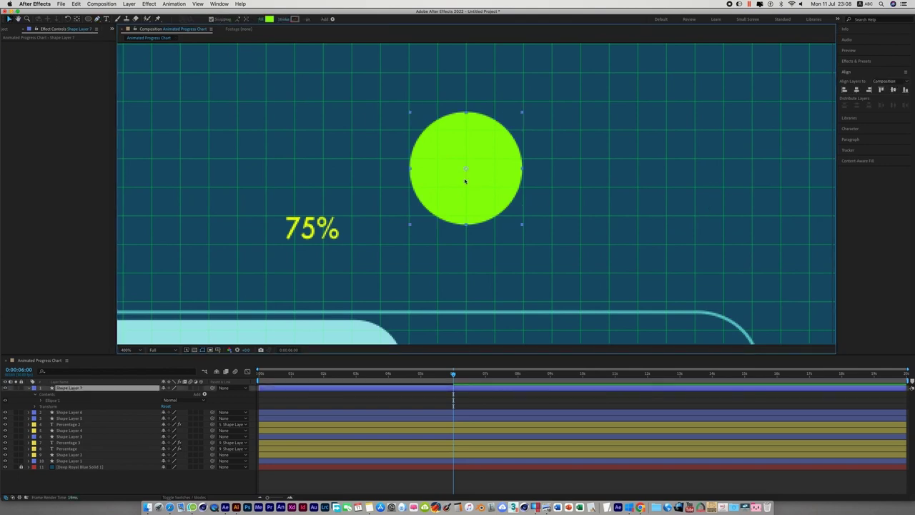
click(98, 20)
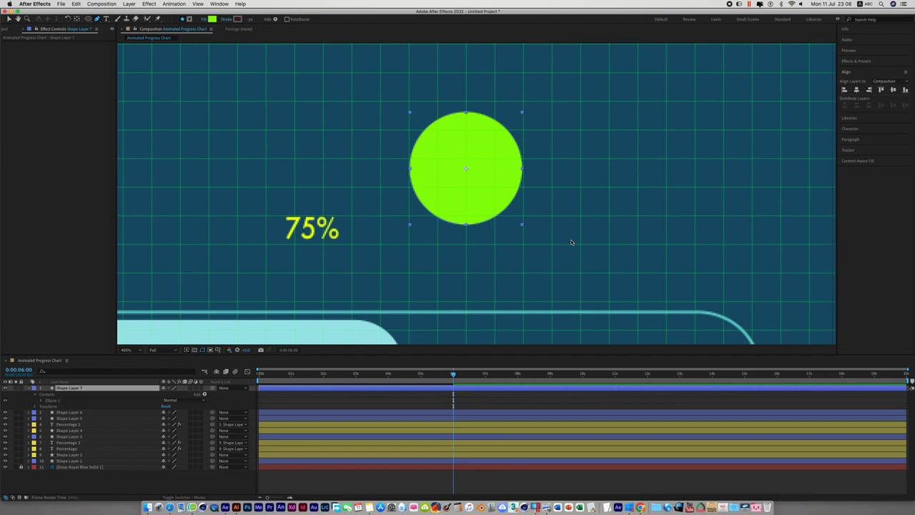
click(466, 302)
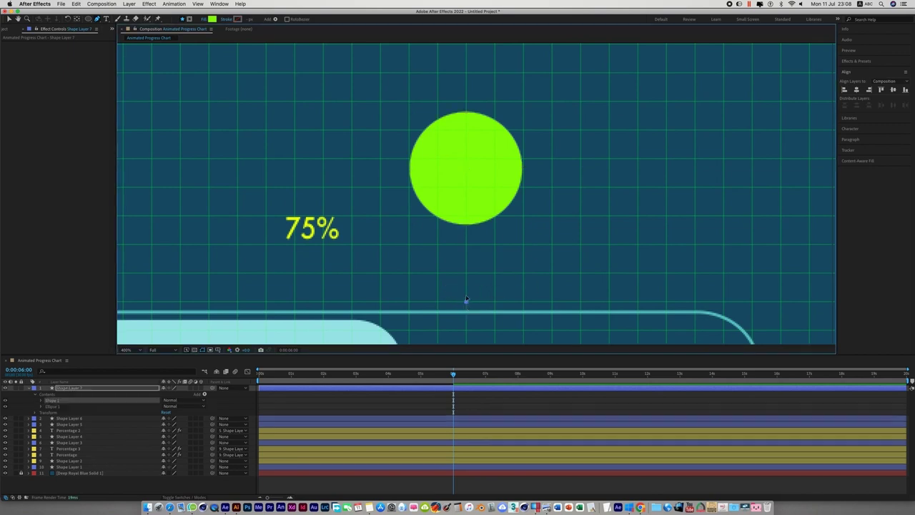
click(409, 188)
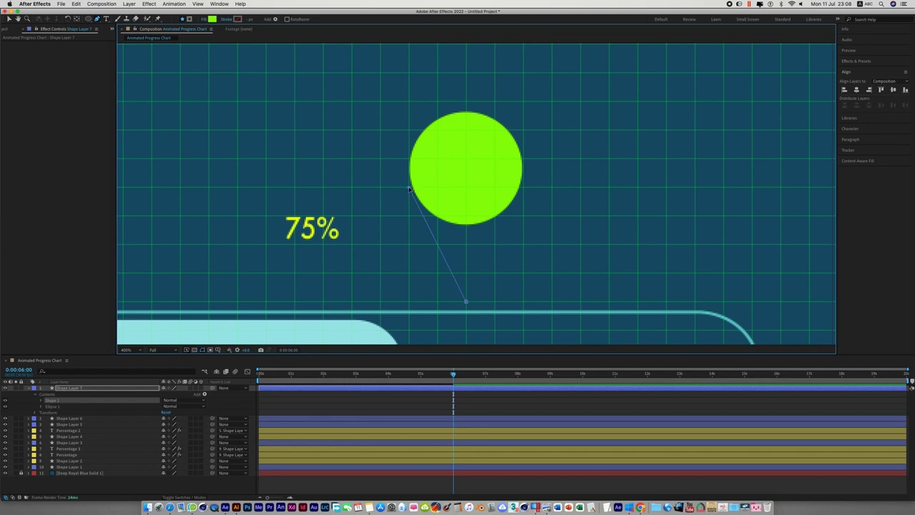
click(523, 189)
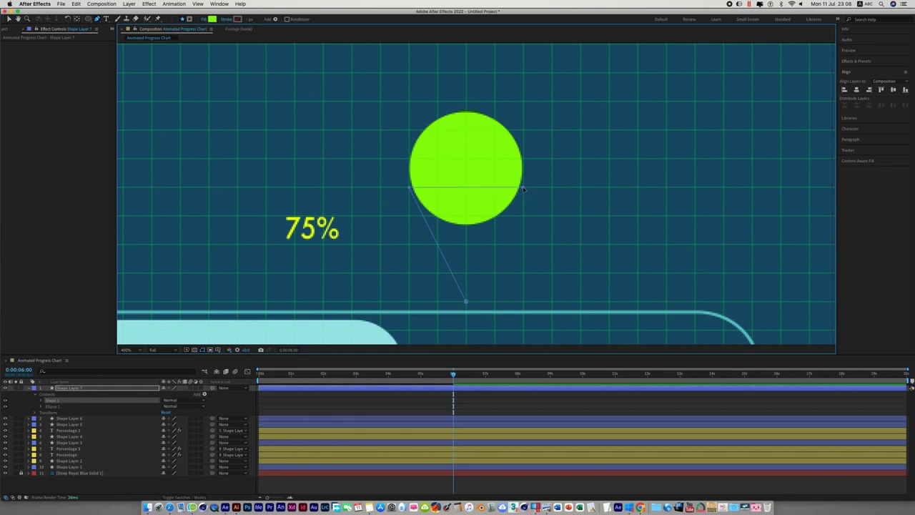
click(466, 303)
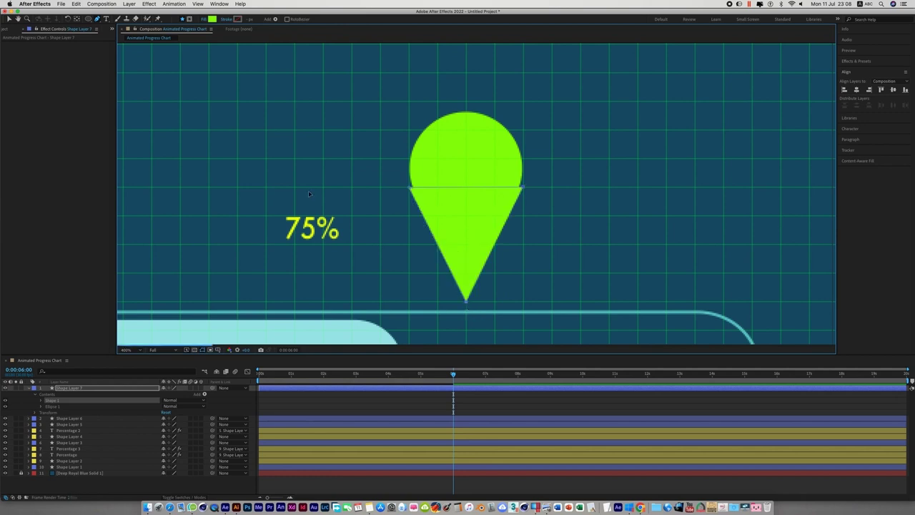
Step: Nudge the green circle down onto the triangle so both blend into one pin shape, then deselect it
click(9, 19)
click(606, 231)
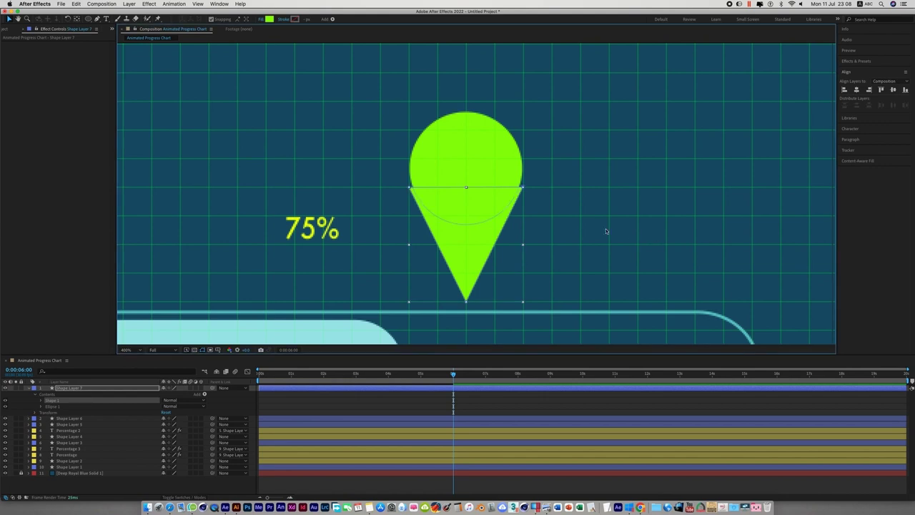
click(483, 165)
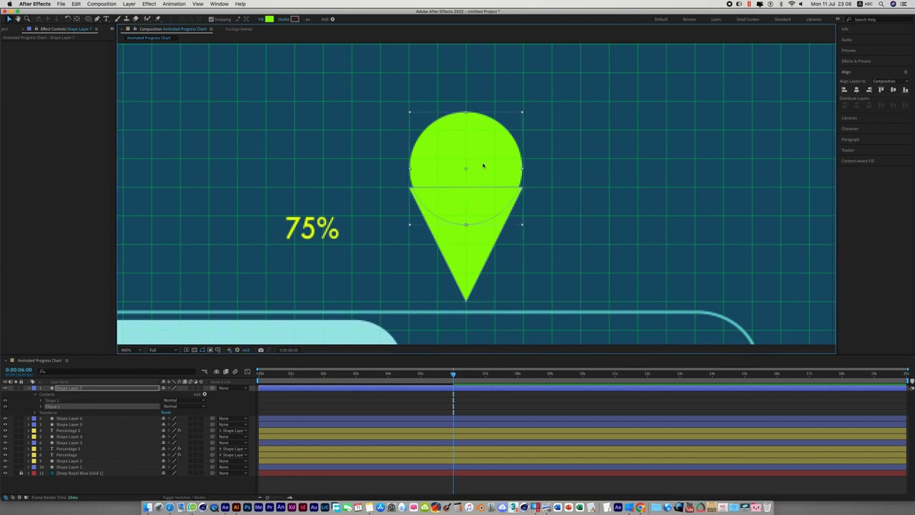
key(Down)
key(Down)
key(Down)
key(Down)
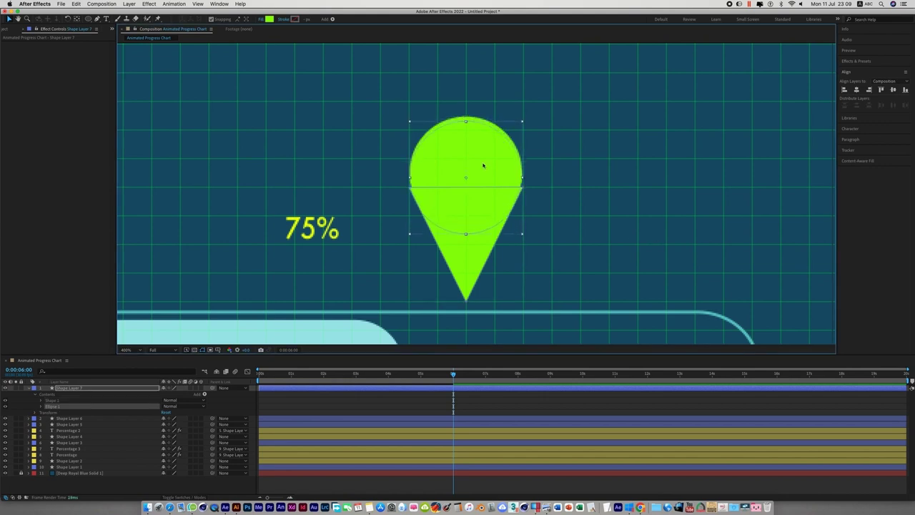
key(Down)
key(Up)
key(Up)
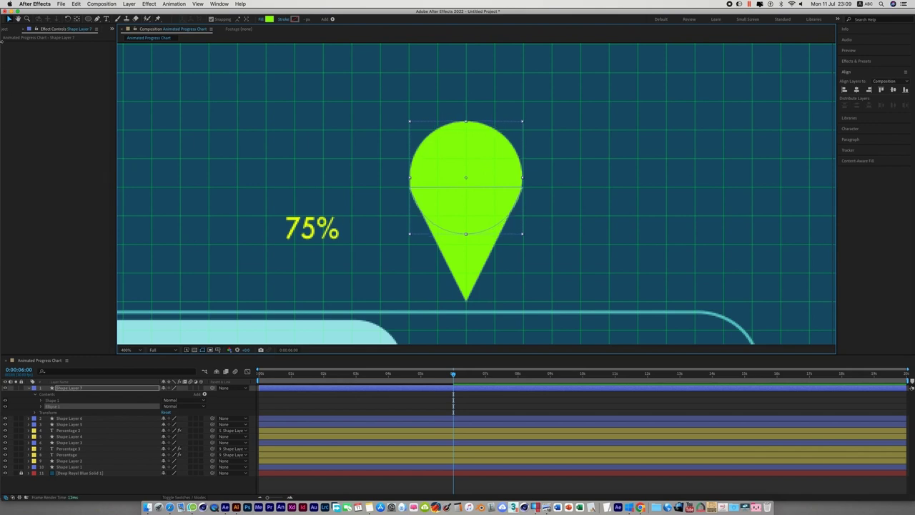
click(321, 118)
Step: Shrink the whole green pin proportionally to a little over two grid squares wide, then deselect it
key(comma)
key(comma)
key(comma)
key(comma)
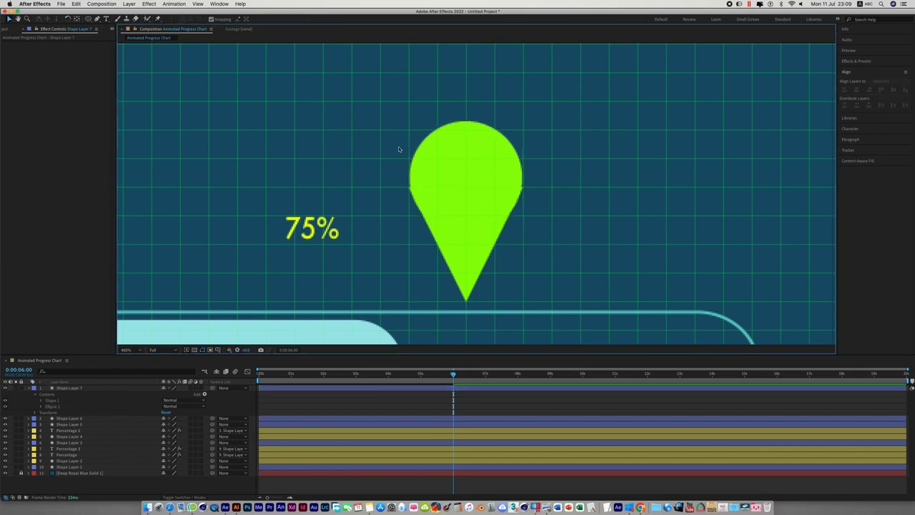
key(period)
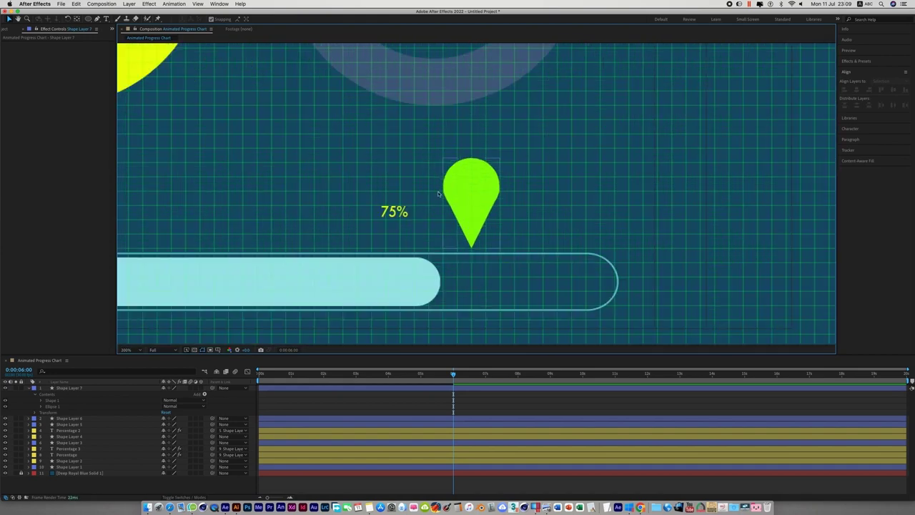
click(495, 190)
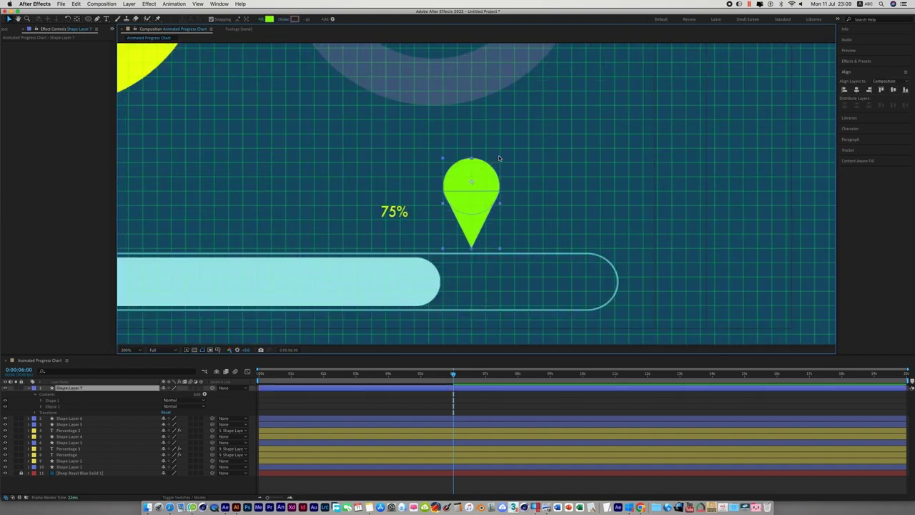
drag(500, 160, 497, 183)
click(510, 224)
Step: Move the small 75% counter farther left of the green pin and deselect it
scroll(510, 225, left, 5)
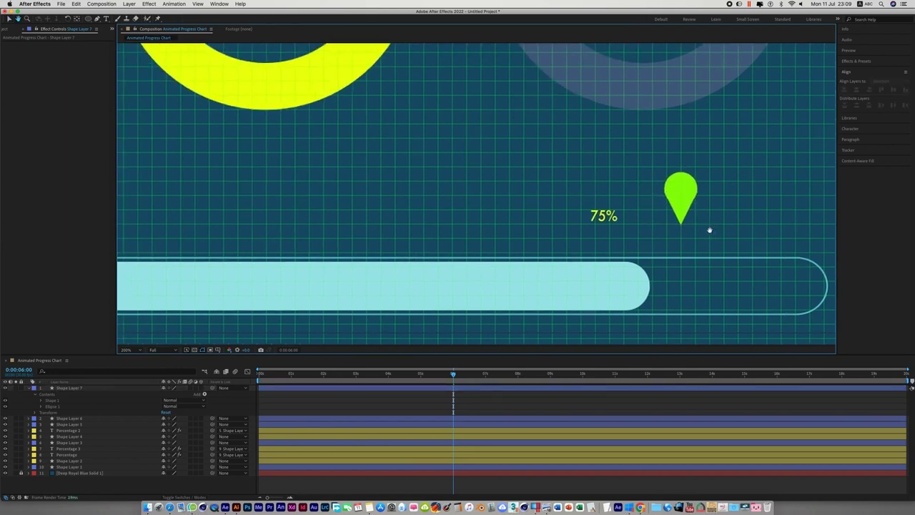
drag(580, 221, 512, 206)
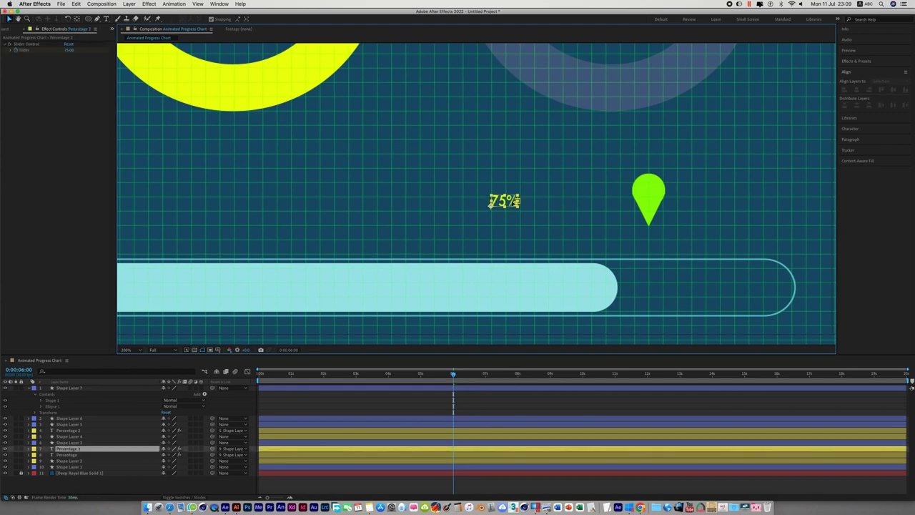
click(608, 213)
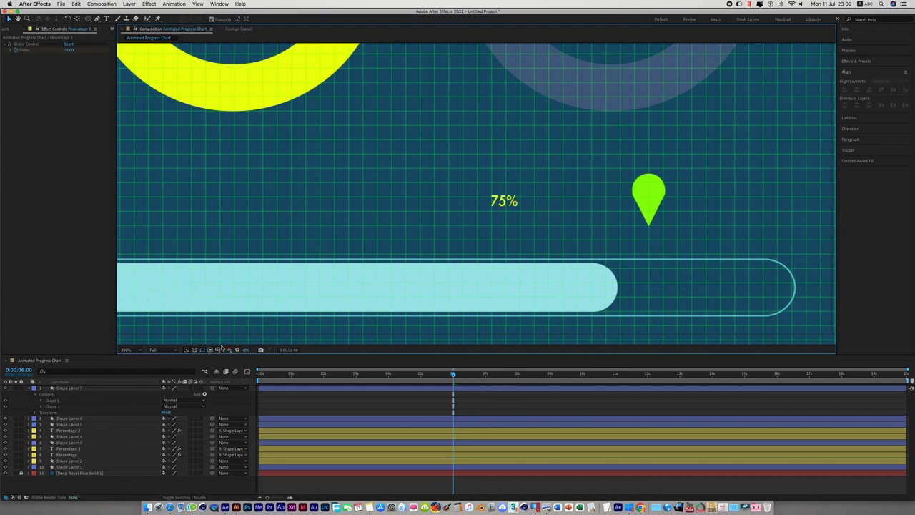
Step: Hide the grid and move the green pin to just above the progress bar, near the end of its light blue fill
click(217, 349)
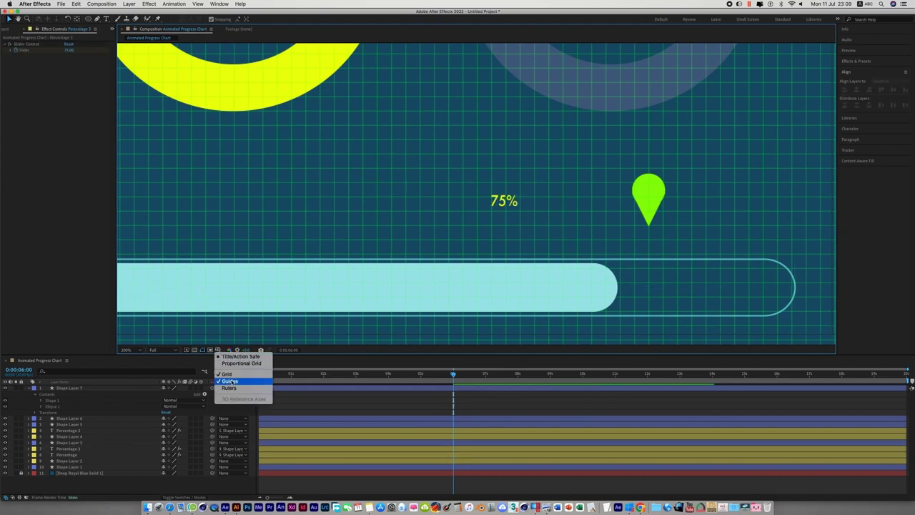
key(Return)
drag(615, 156, 682, 232)
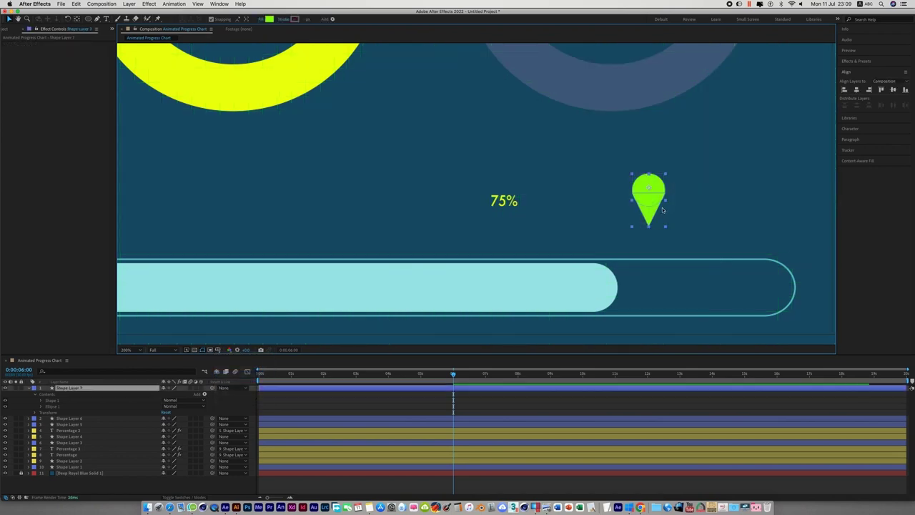
drag(652, 193, 588, 219)
click(676, 224)
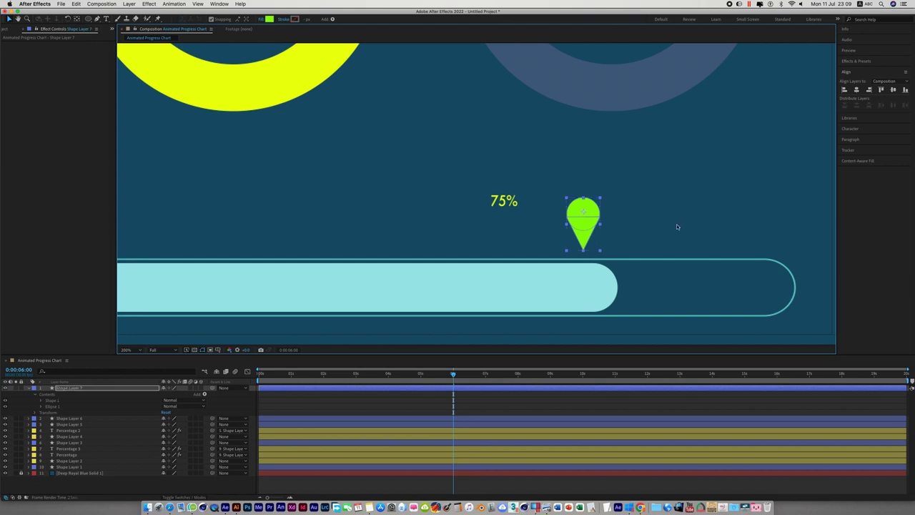
Step: Draw a circle in a new shape layer with the Ellipse tool inside the rounded end of the bar's light blue fill
key(period)
key(period)
scroll(592, 224, down, 3)
scroll(593, 224, right, 5)
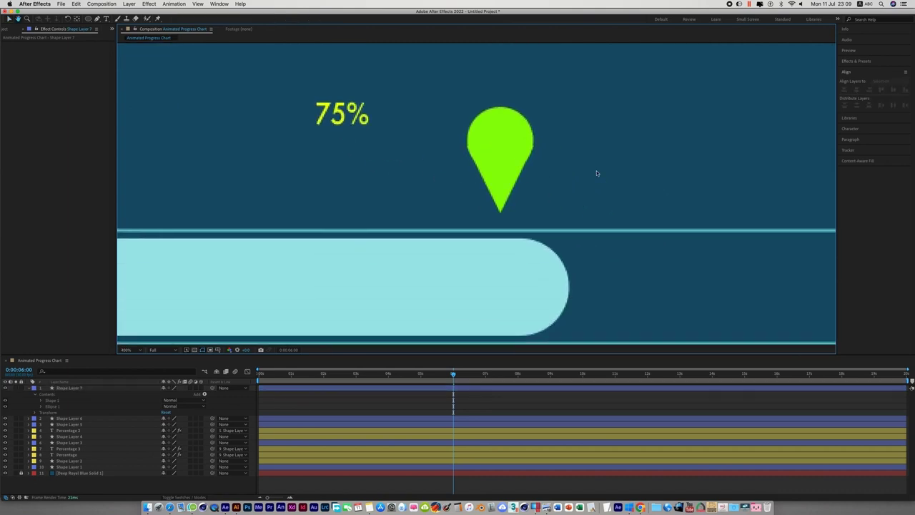
click(88, 19)
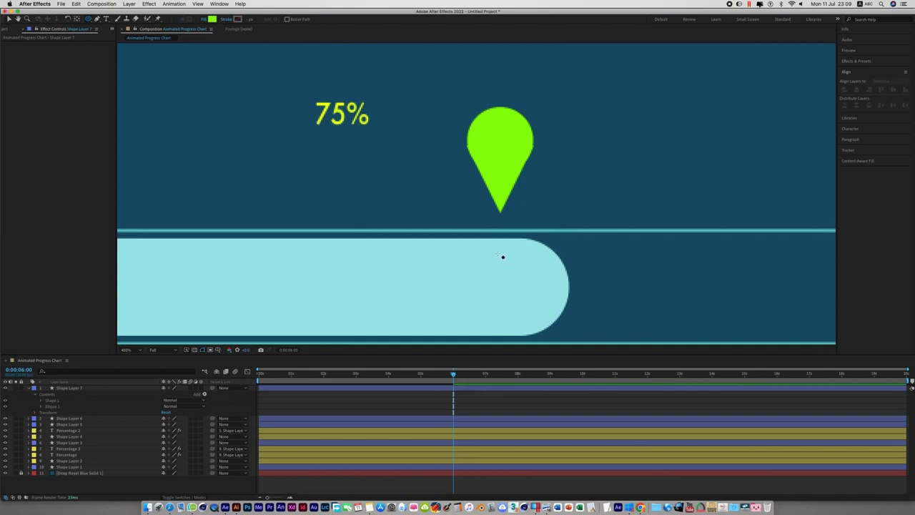
drag(485, 256, 557, 327)
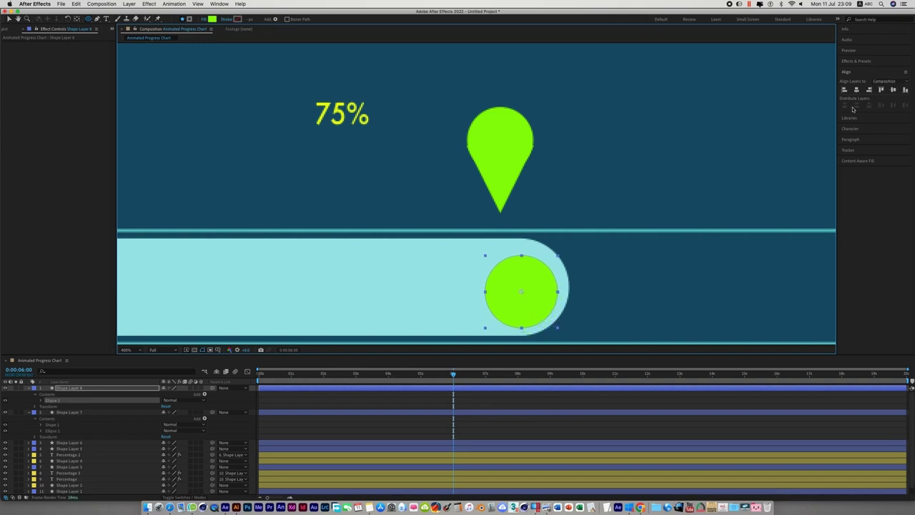
Step: Change the new circle's fill to the white pencil colour Snow
click(213, 20)
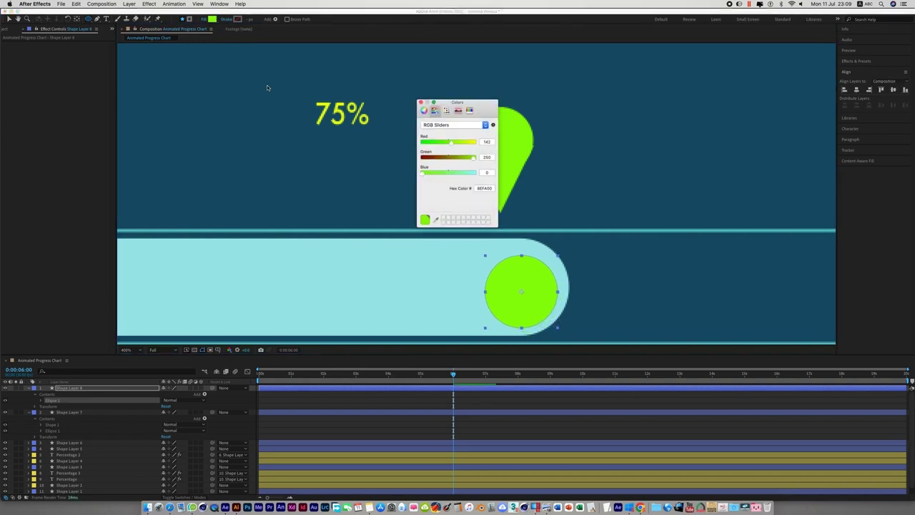
click(470, 111)
click(495, 146)
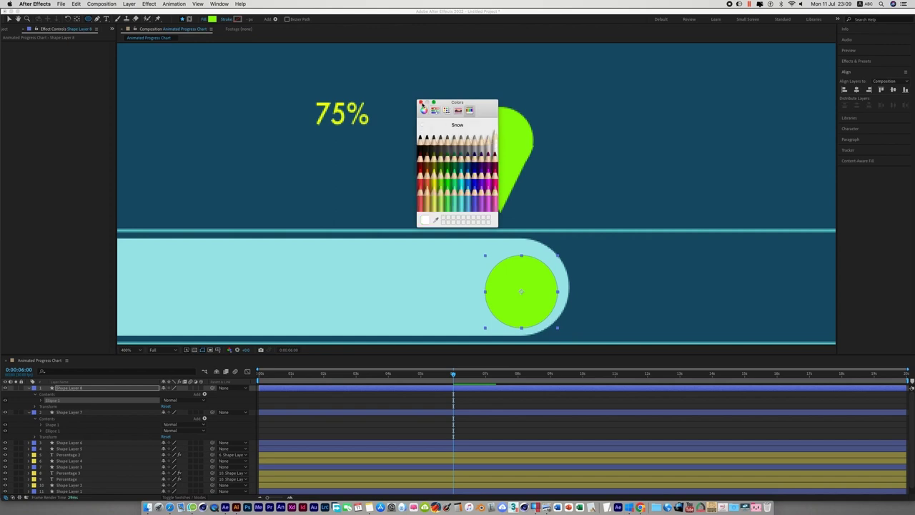
click(420, 103)
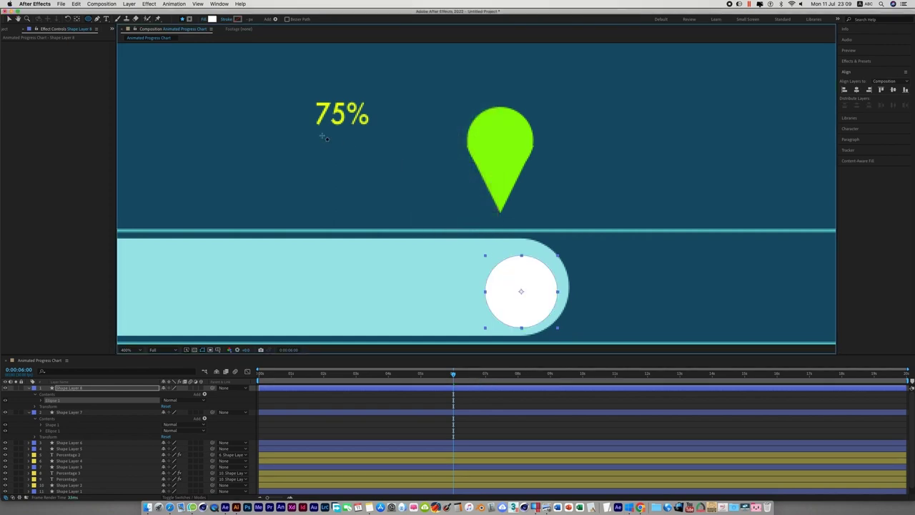
Step: Enlarge the white circle and centre it in the rounded end of the bar's fill, leaving a thin even margin
click(10, 20)
drag(522, 255, 479, 249)
drag(549, 318, 543, 312)
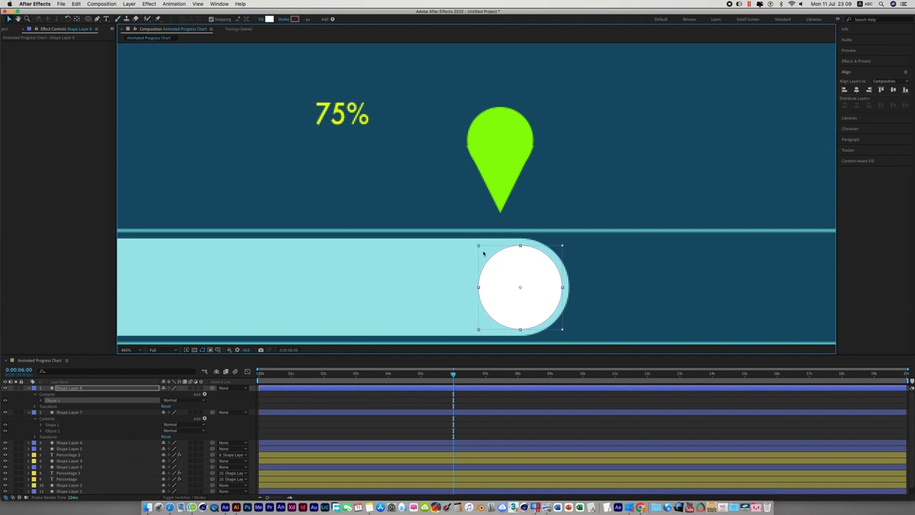
drag(479, 246, 474, 244)
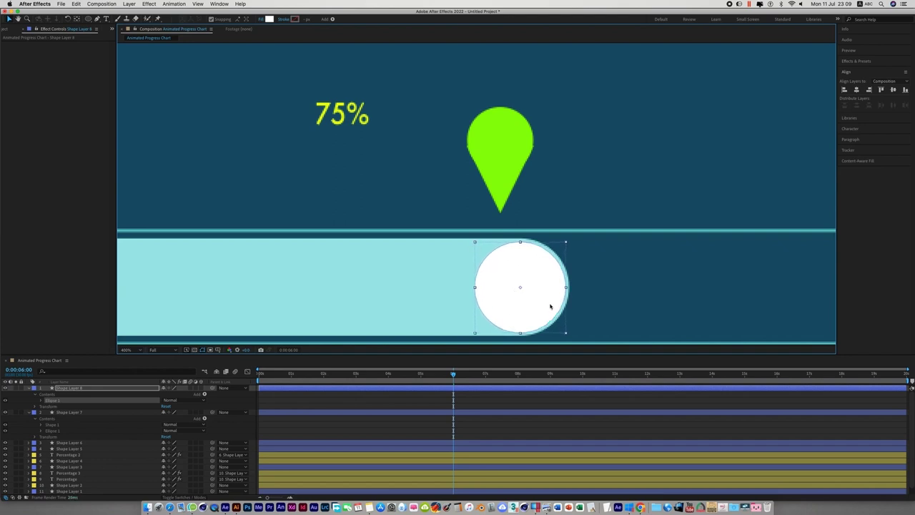
drag(551, 307, 544, 304)
drag(564, 243, 562, 247)
click(607, 169)
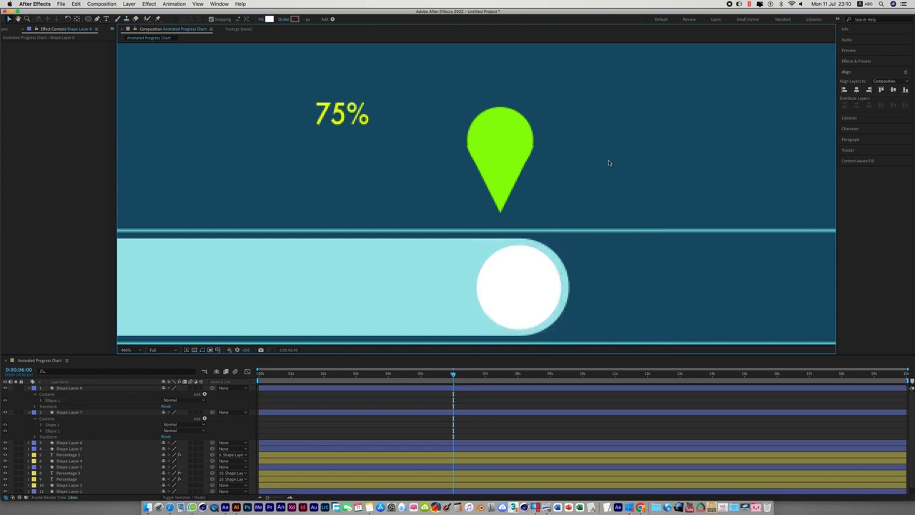
Step: Duplicate the white circle's layer and move the copy straight up over the green pin
click(551, 284)
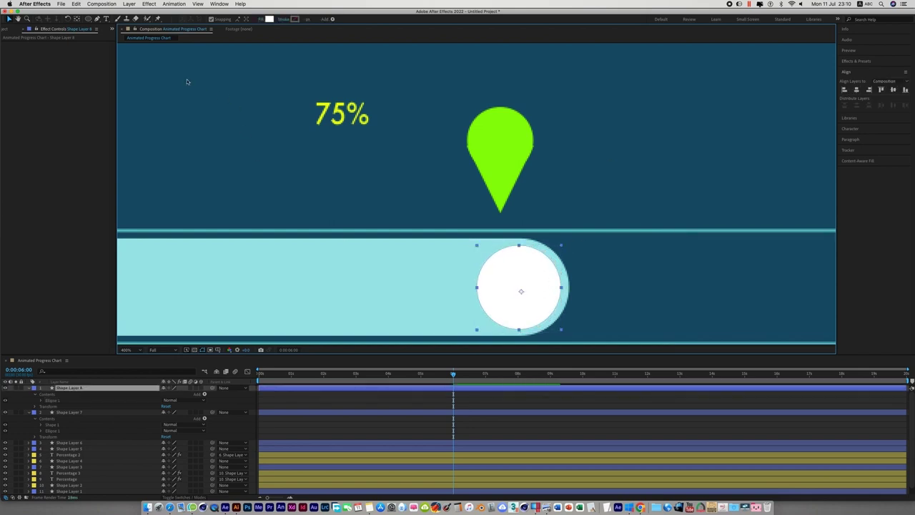
click(76, 4)
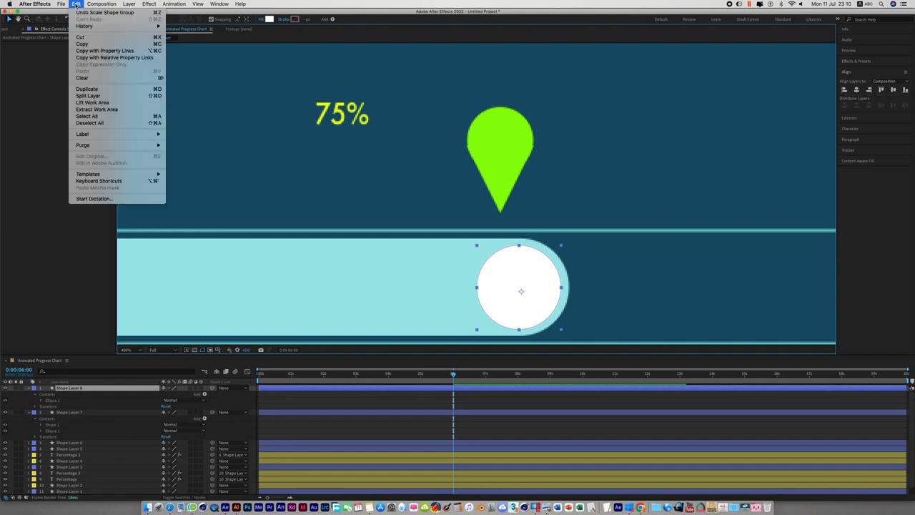
click(91, 88)
drag(529, 313, 530, 191)
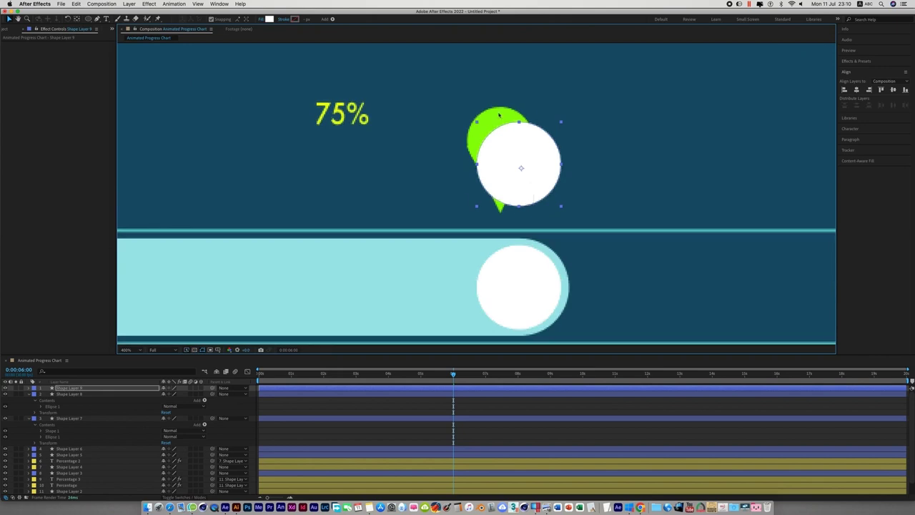
Step: Enlarge the green pin proportionally until its tip reaches the bar's fill, and centre the duplicated white circle inside its head
click(494, 111)
drag(533, 109, 545, 96)
click(529, 177)
drag(529, 176, 511, 161)
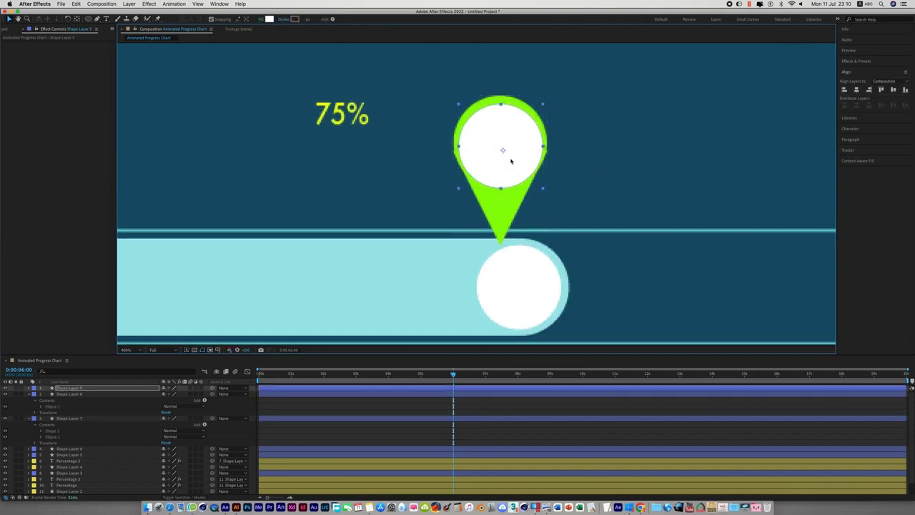
key(Up)
key(Up)
key(Up)
key(Up)
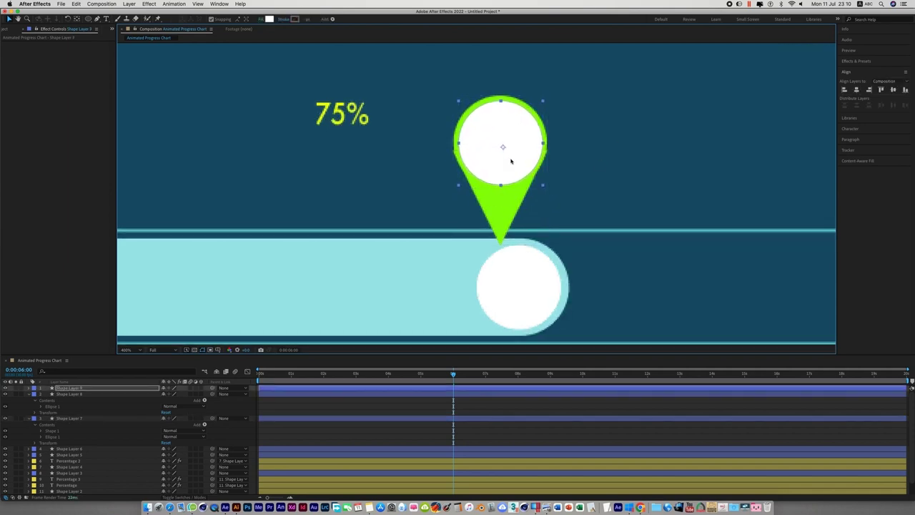
key(Up)
key(Up)
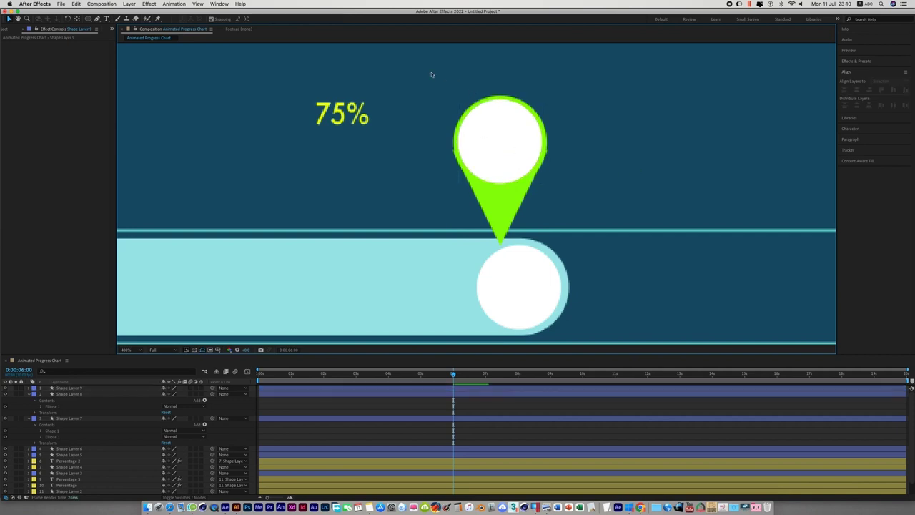
Step: Move the pin and its white circle together so the tip sits just above the bar's outline, over the white end circle
drag(431, 74, 513, 150)
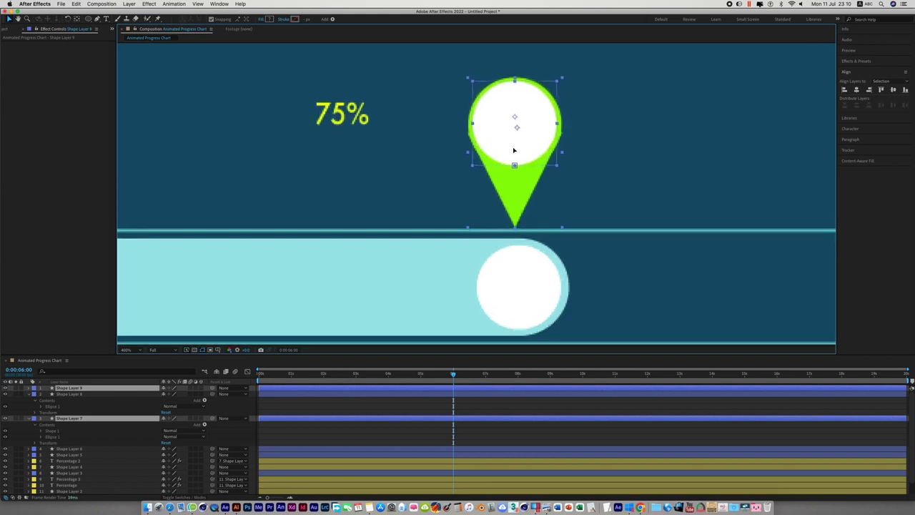
click(624, 174)
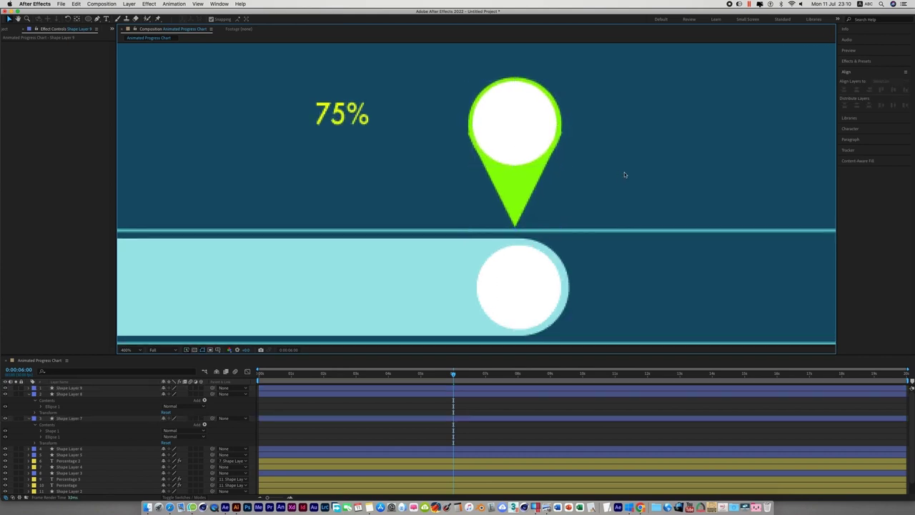
click(361, 128)
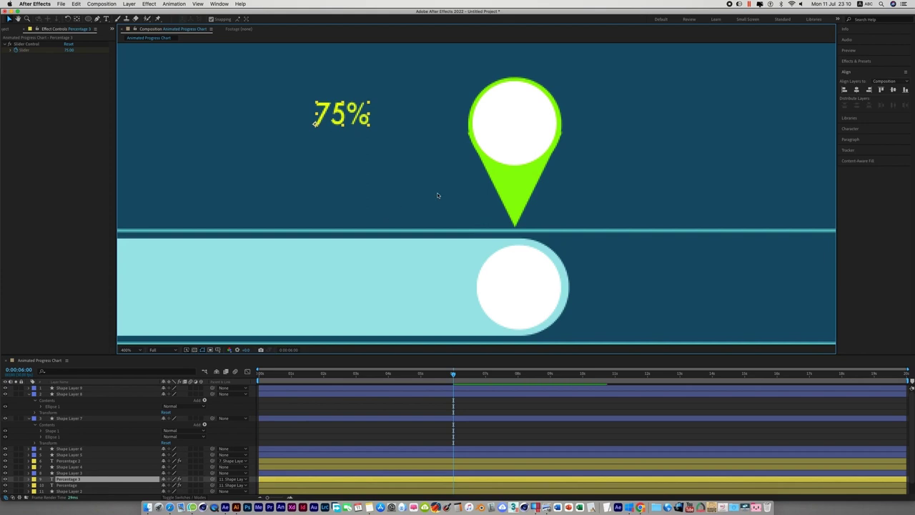
key(comma)
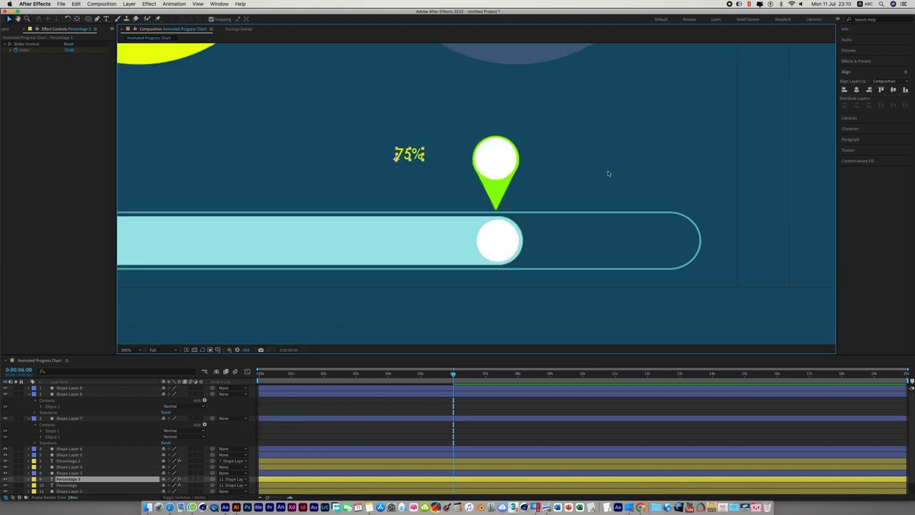
drag(608, 174, 698, 196)
click(698, 200)
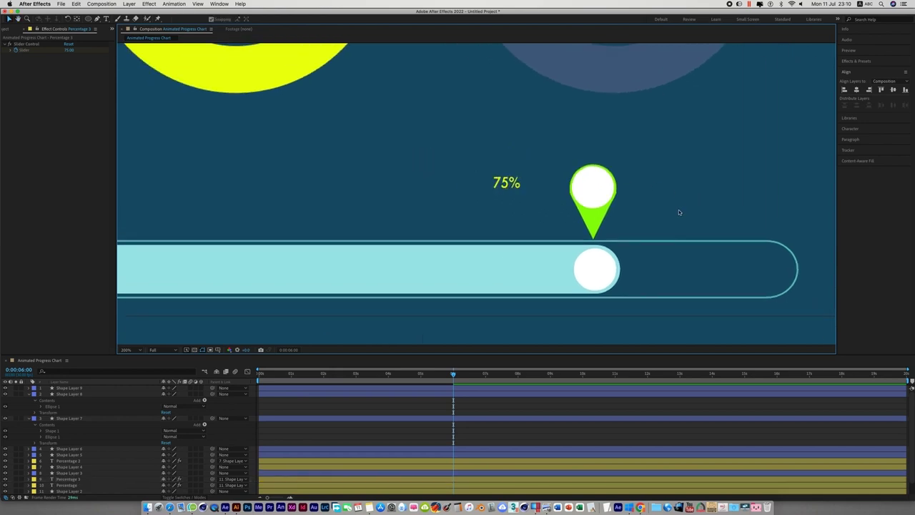
Step: Recolour the green pin's fill with the teal sampled from the progress bar's outline
click(598, 227)
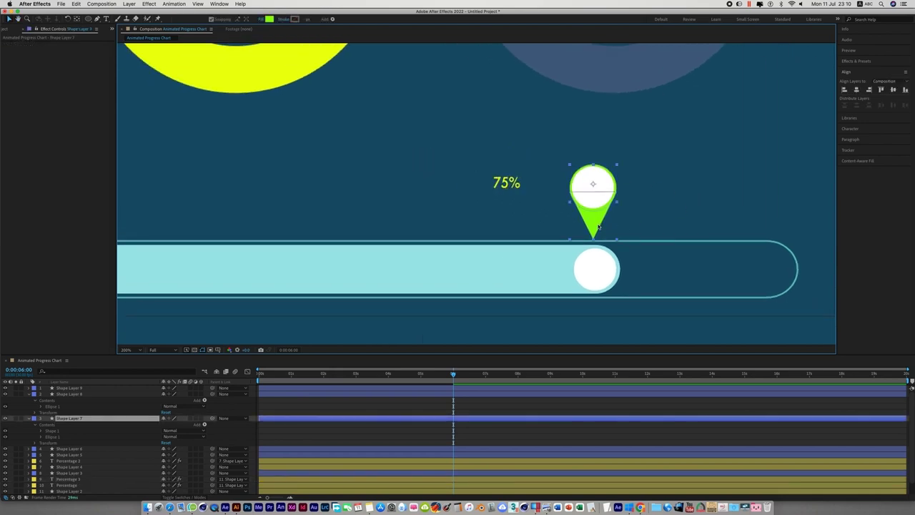
click(270, 19)
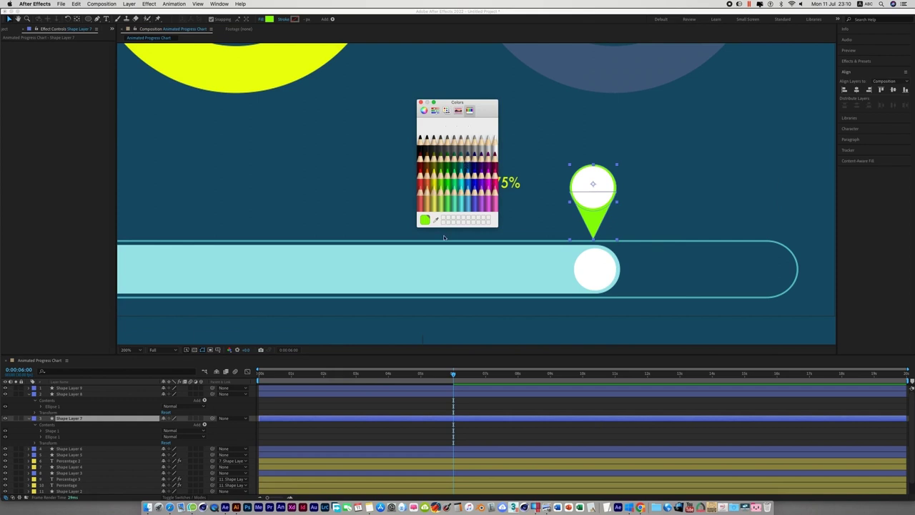
click(436, 220)
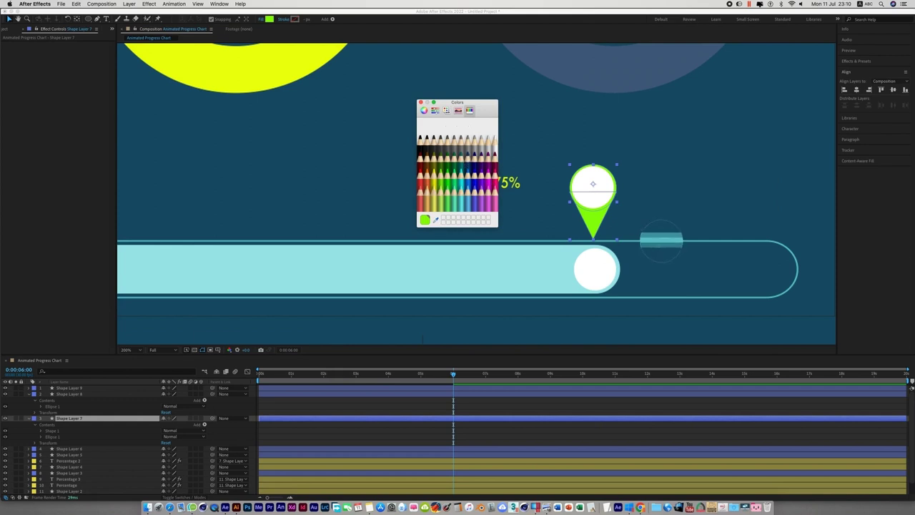
click(661, 241)
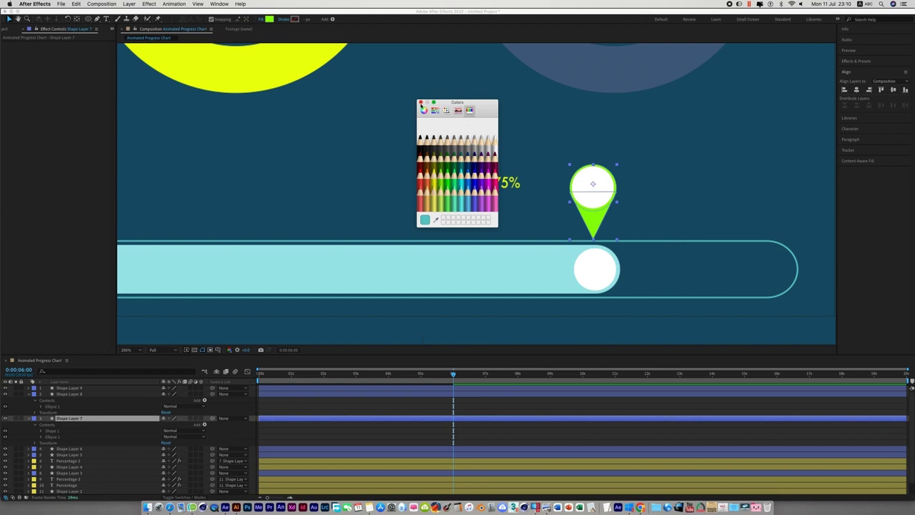
click(421, 103)
click(654, 176)
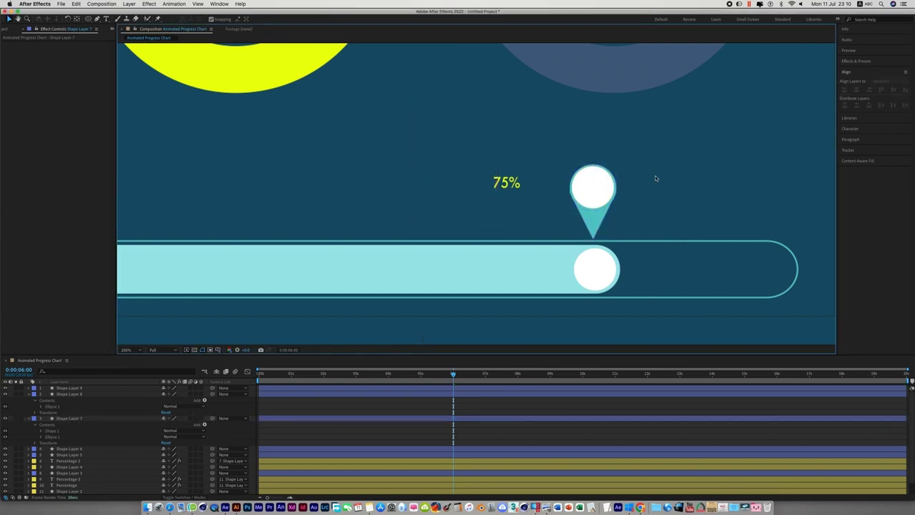
Step: Recolour the small yellow 75% text beside the pin with the teal sampled from the bar's outline
click(492, 185)
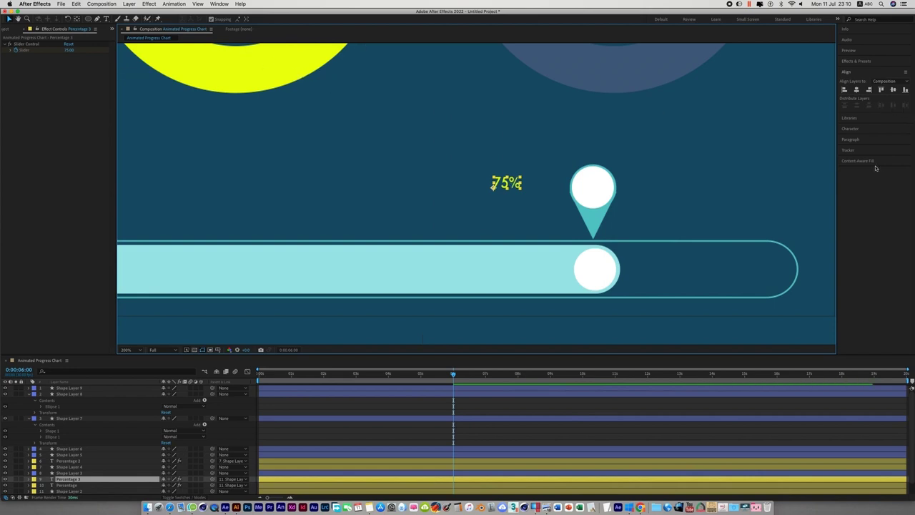
click(857, 129)
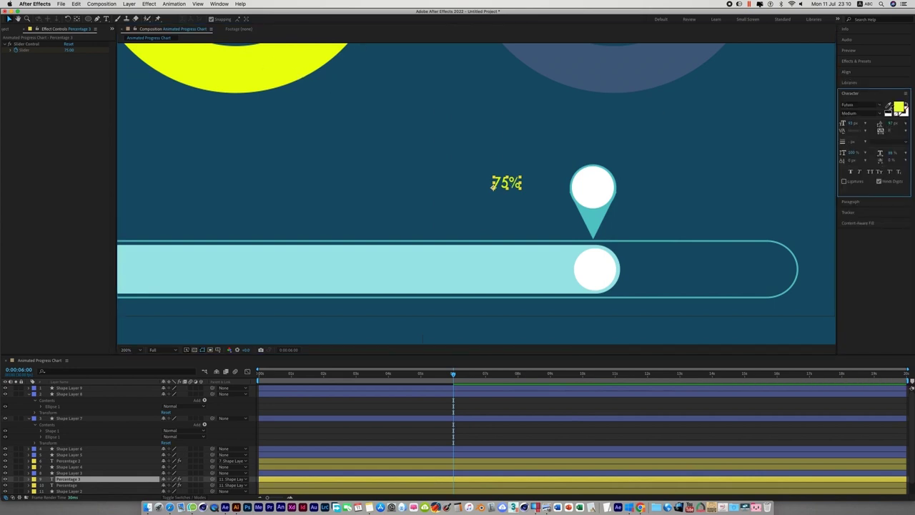
click(622, 245)
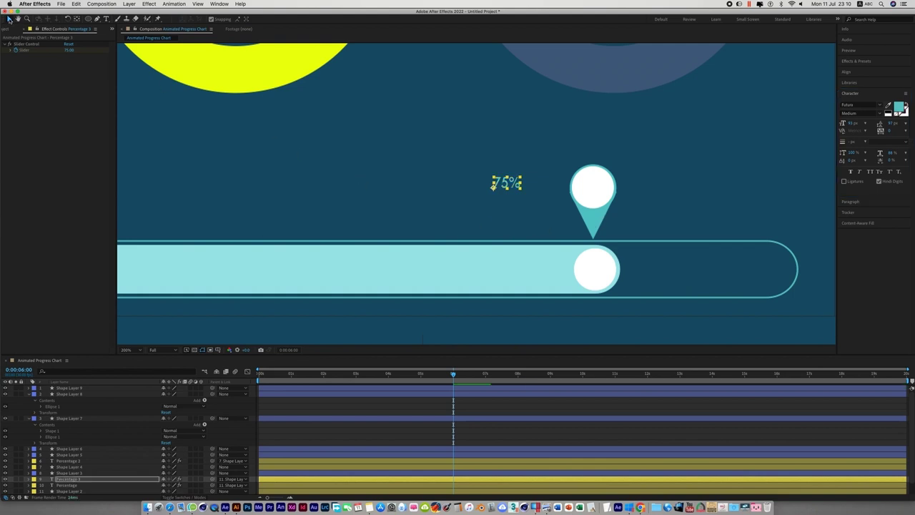
click(317, 167)
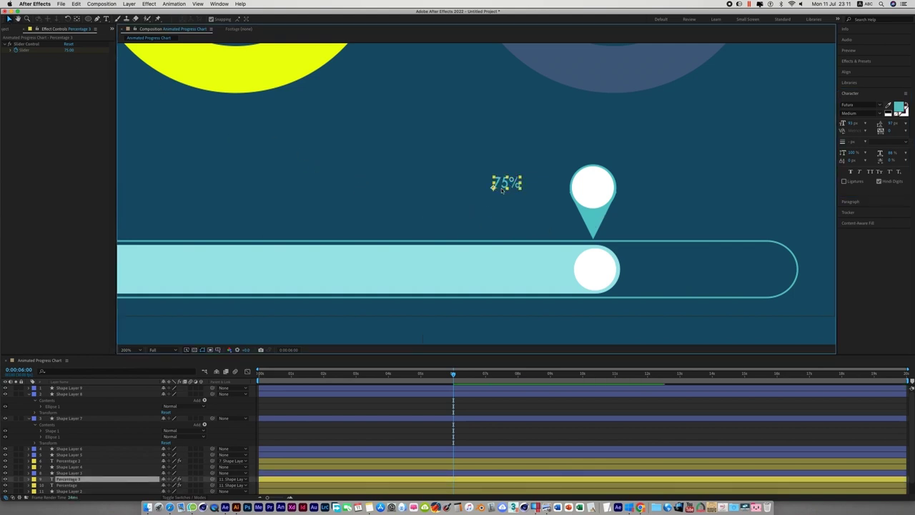
Step: Move the small 75% text onto the pin's white circle and bring its layer to the front of the stack
drag(507, 186, 583, 192)
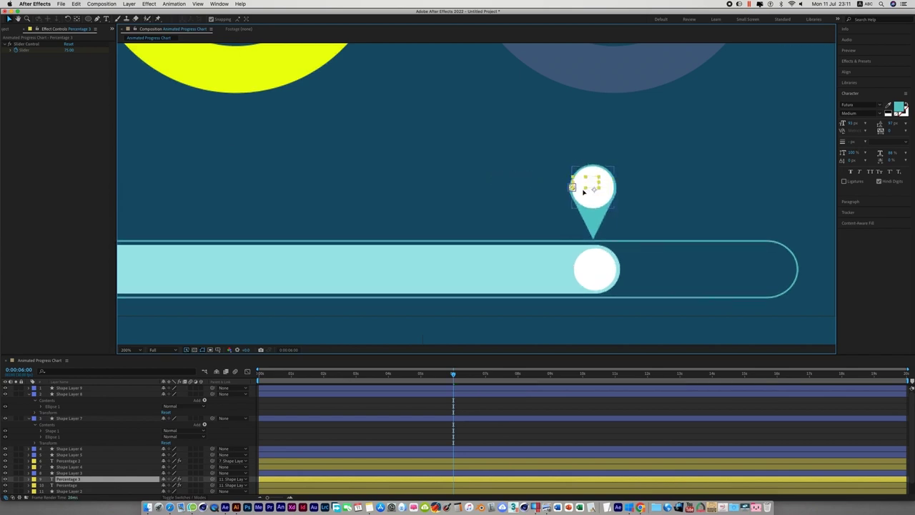
key(Return)
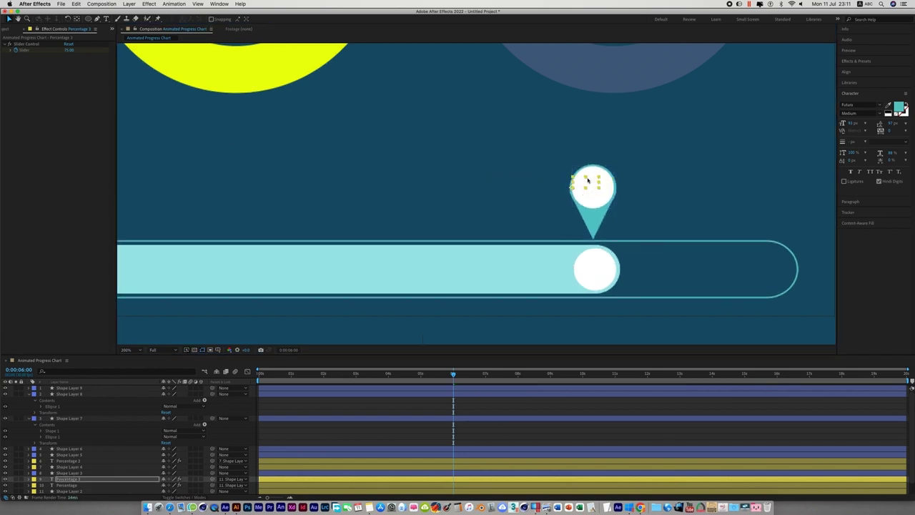
drag(578, 189, 577, 192)
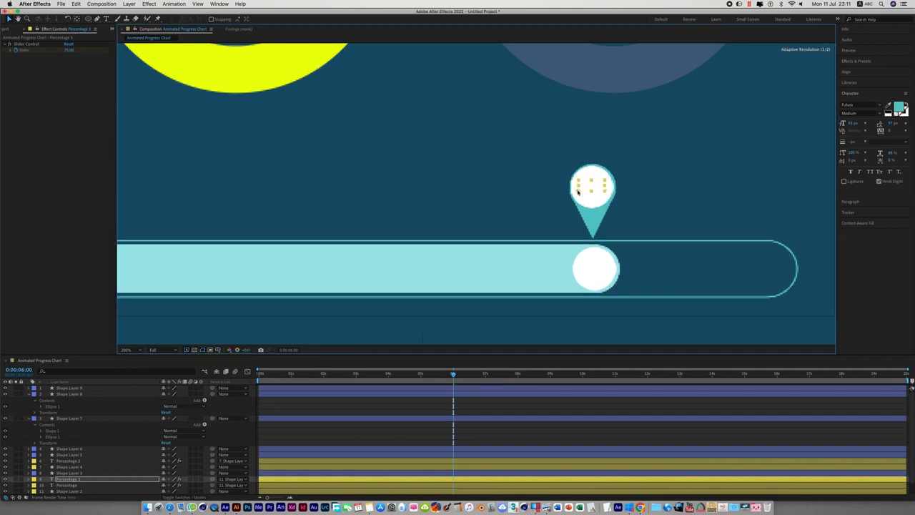
key(super+shift+bracketright)
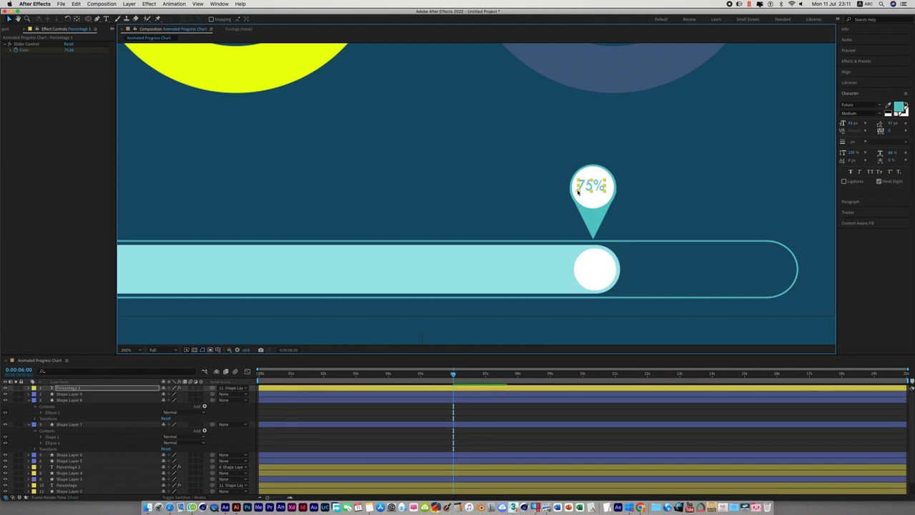
click(701, 158)
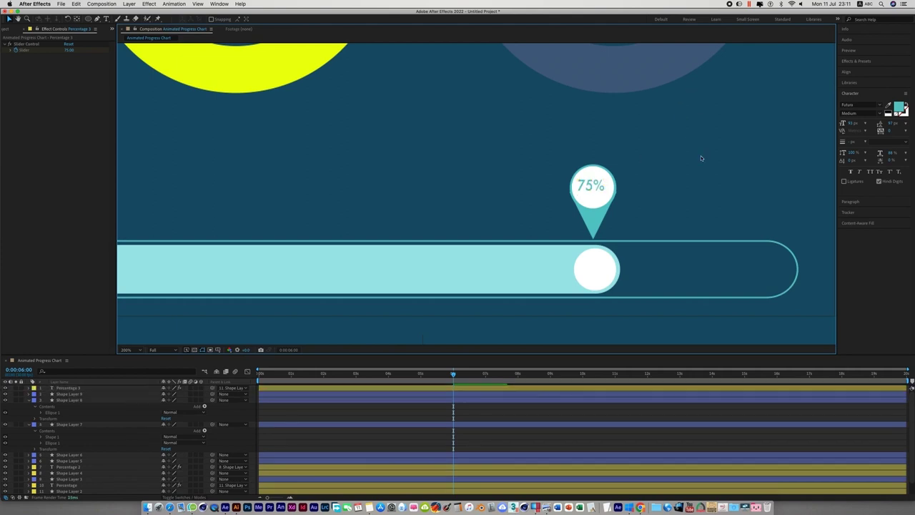
Step: Nudge the 75% text slightly right and down to centre it inside the pin's white circle
scroll(680, 193, right, 2)
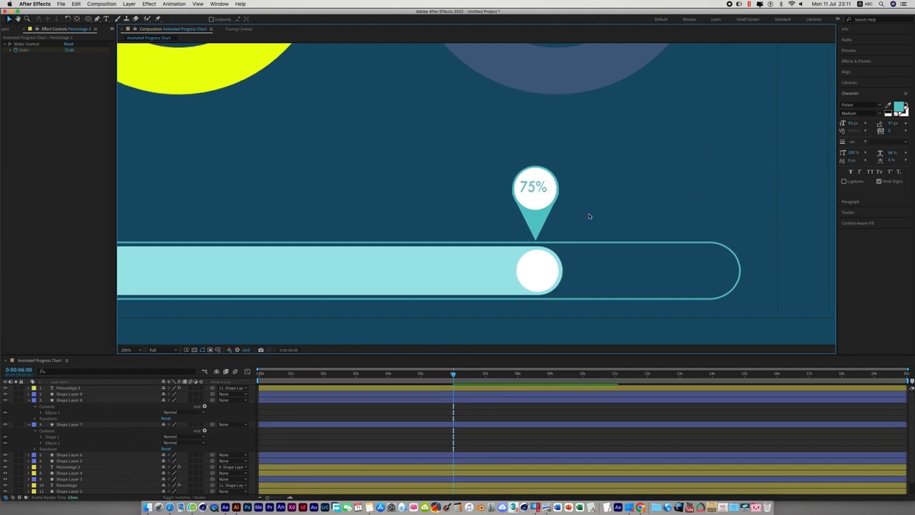
key(period)
click(589, 216)
click(591, 192)
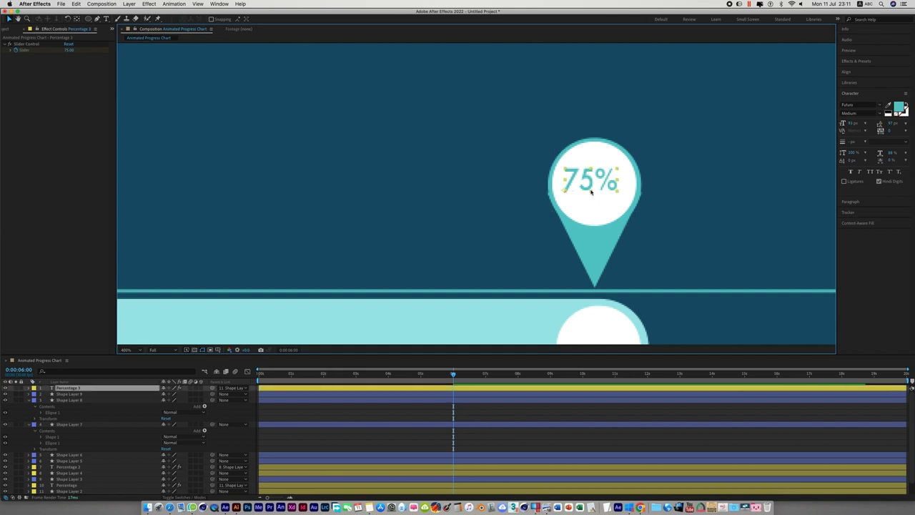
key(Right)
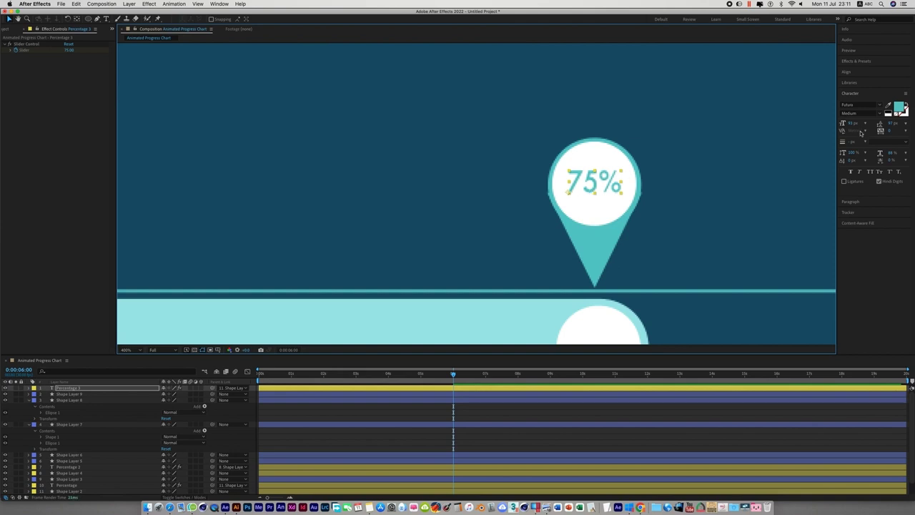
Step: Darken the teal fill of the pin's 75% text slightly using the colour wheel's brightness slider
click(898, 108)
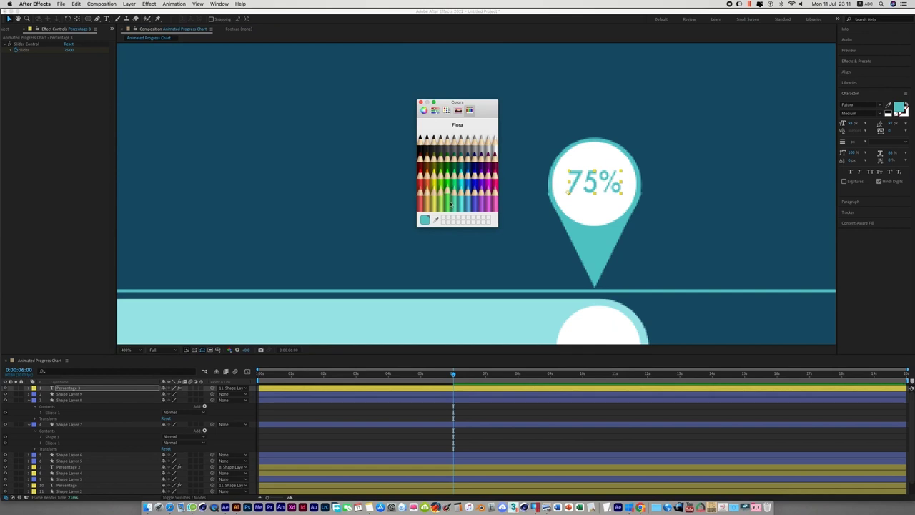
click(427, 111)
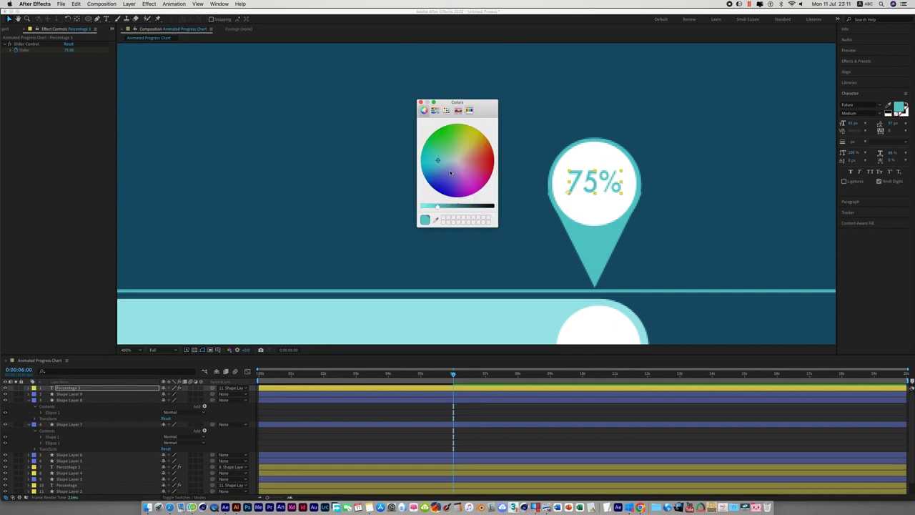
drag(439, 208, 445, 208)
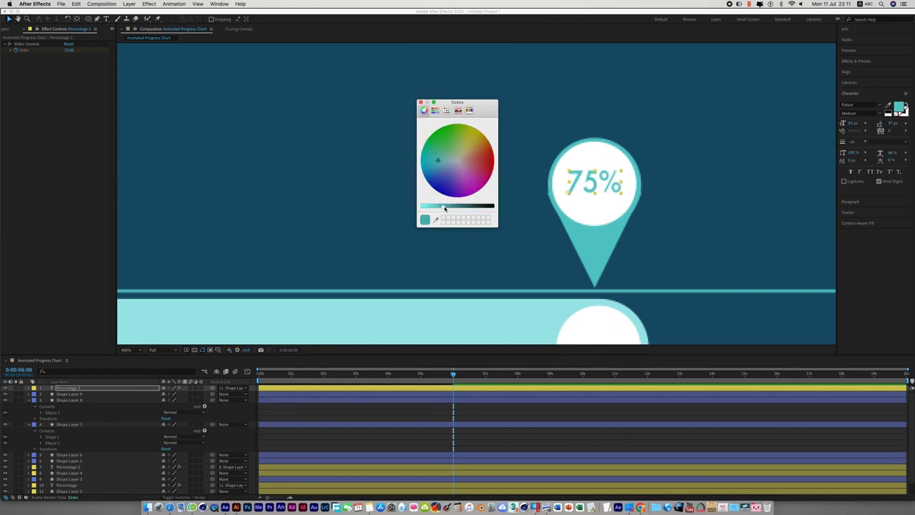
click(420, 102)
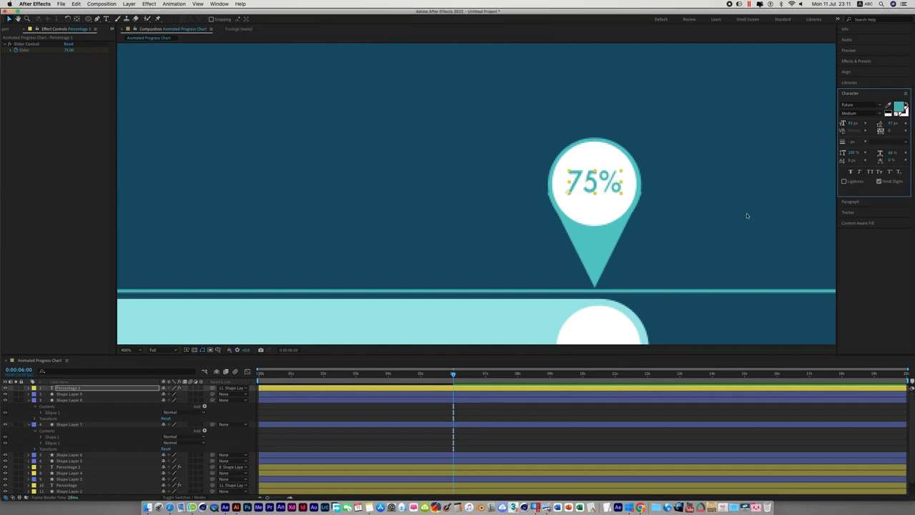
Step: Add a null object and place its anchor point just below the white circle at the end of the bar's fill
scroll(700, 230, down, 2)
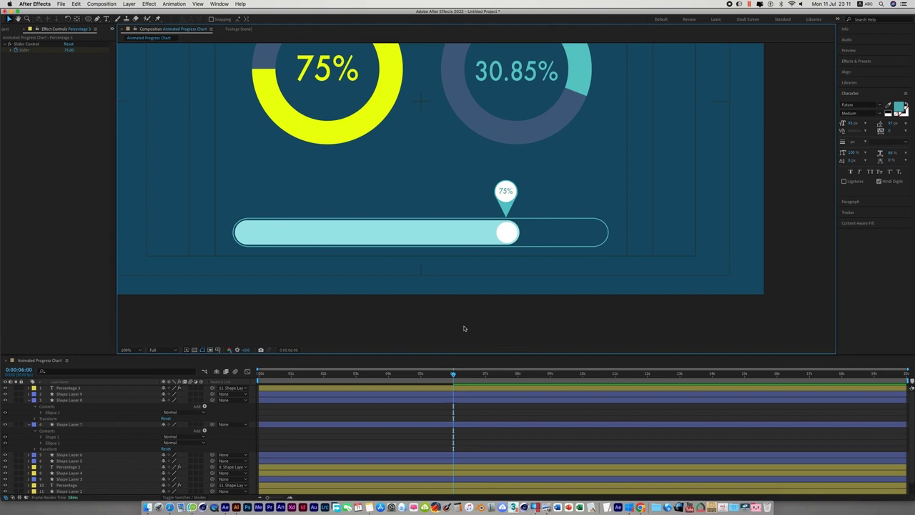
right_click(464, 328)
mouse_move(493, 333)
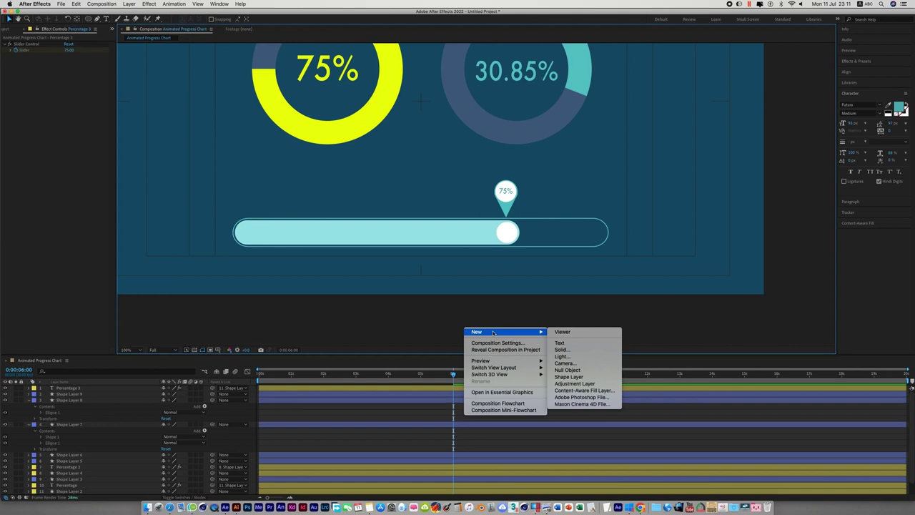
click(583, 370)
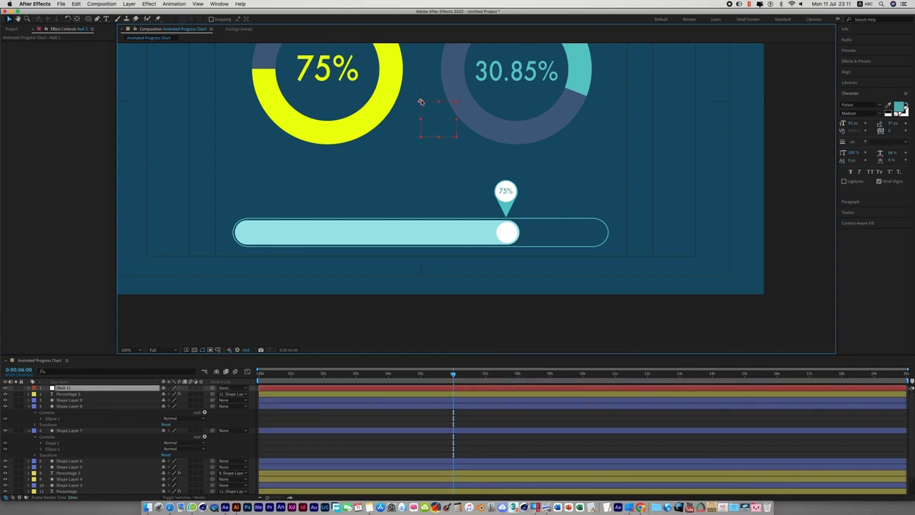
drag(421, 102, 511, 253)
key(Return)
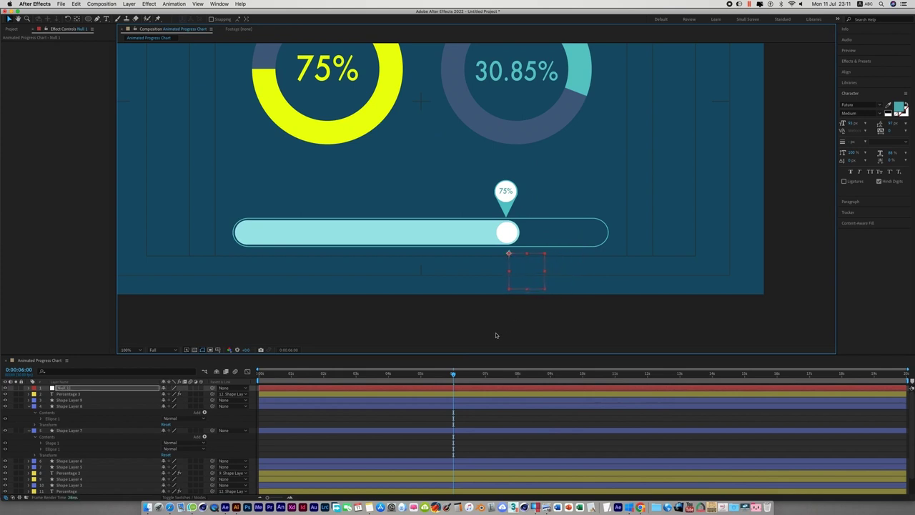
Step: Copy the Path property of the progress bar's fill line at 0 seconds
click(313, 236)
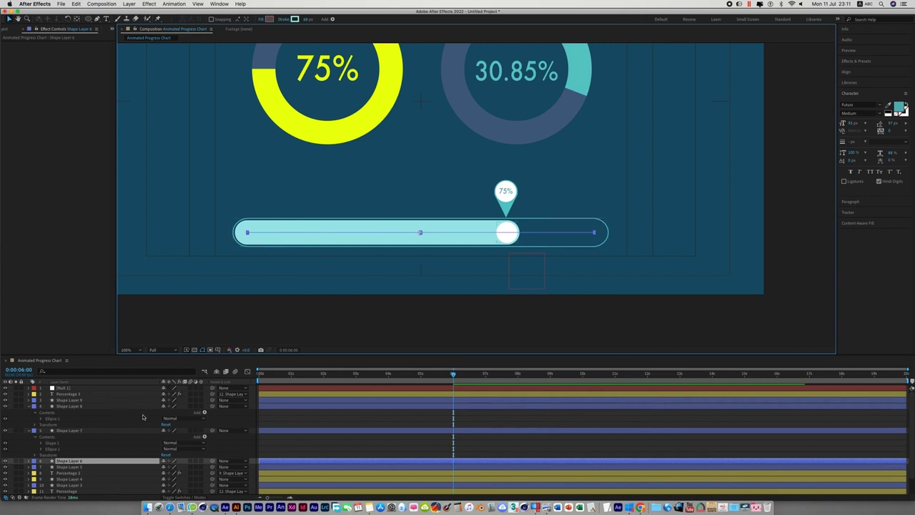
scroll(91, 438, down, 1)
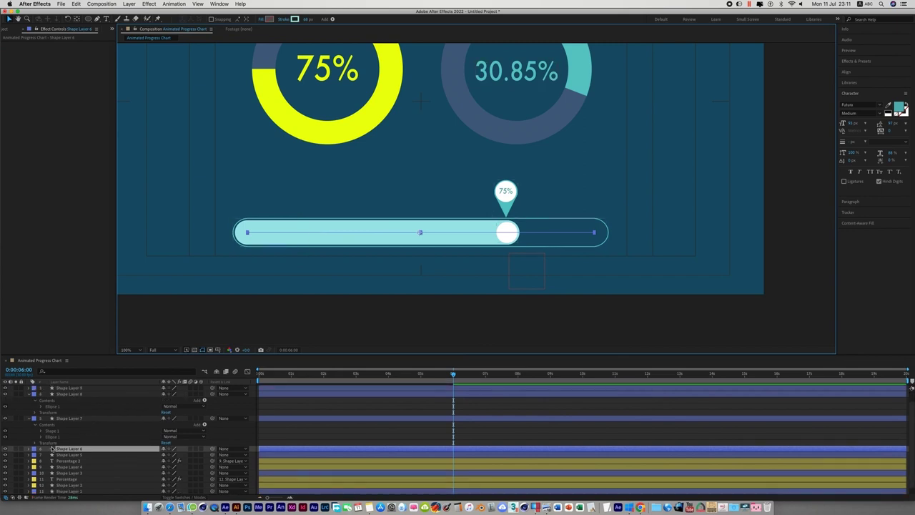
click(29, 448)
scroll(147, 439, down, 1)
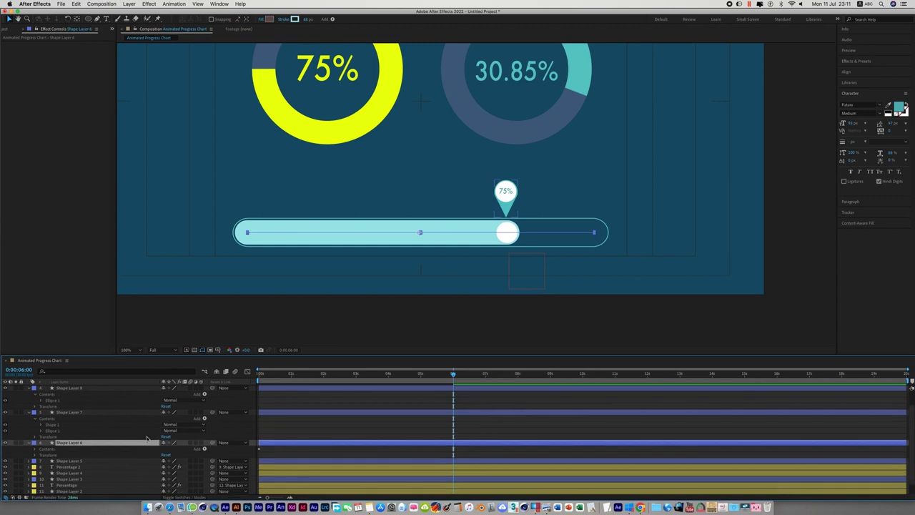
click(35, 449)
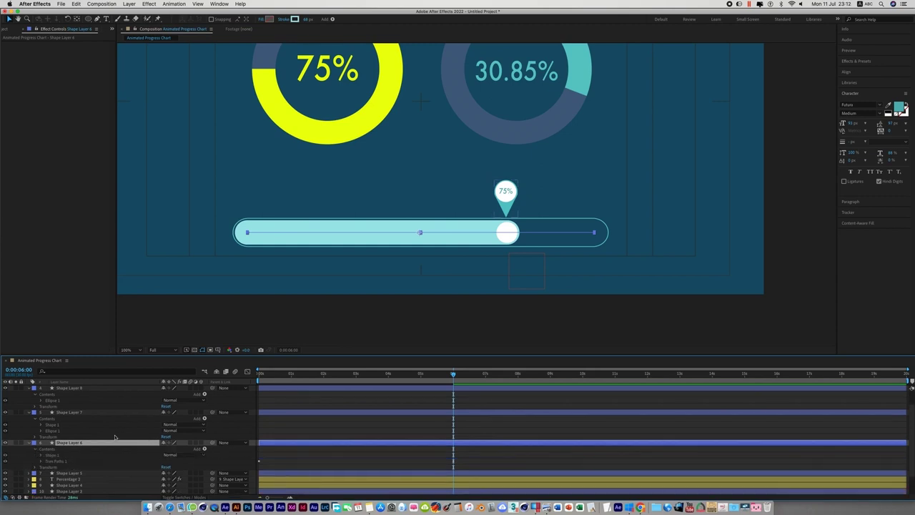
scroll(115, 437, down, 1)
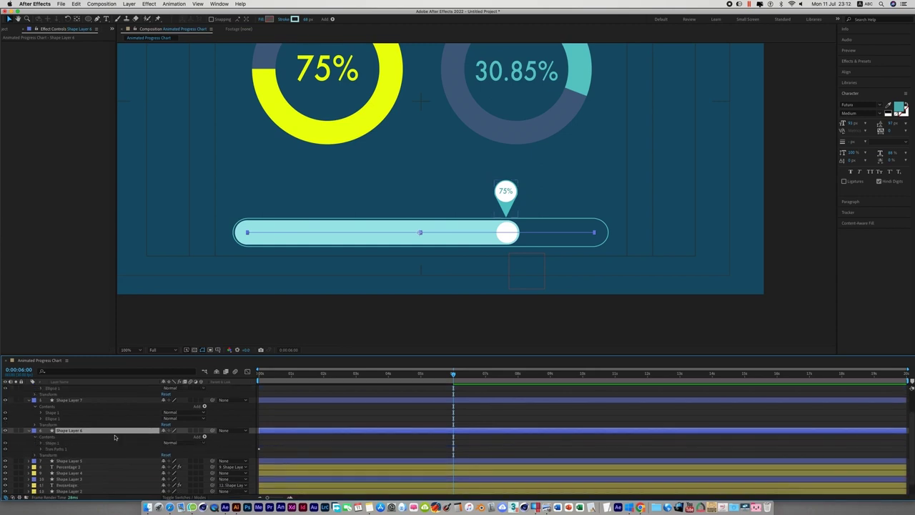
click(41, 443)
click(47, 449)
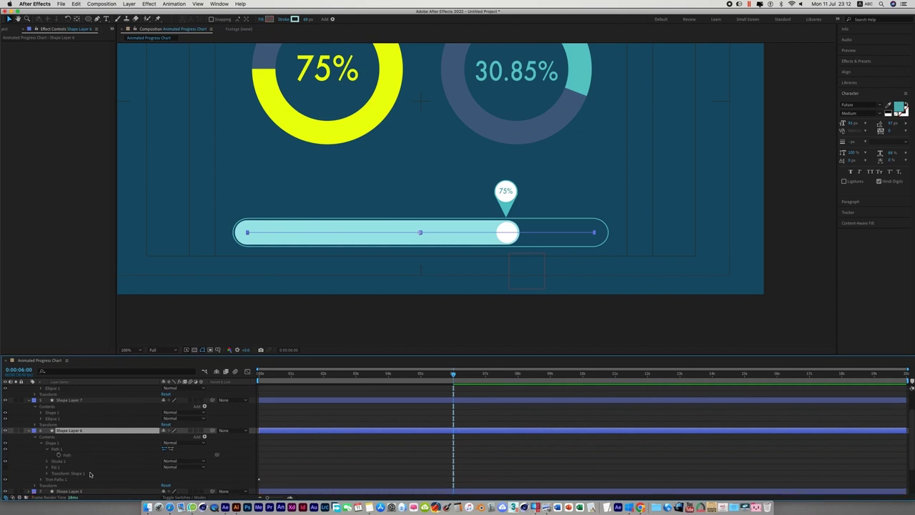
click(70, 455)
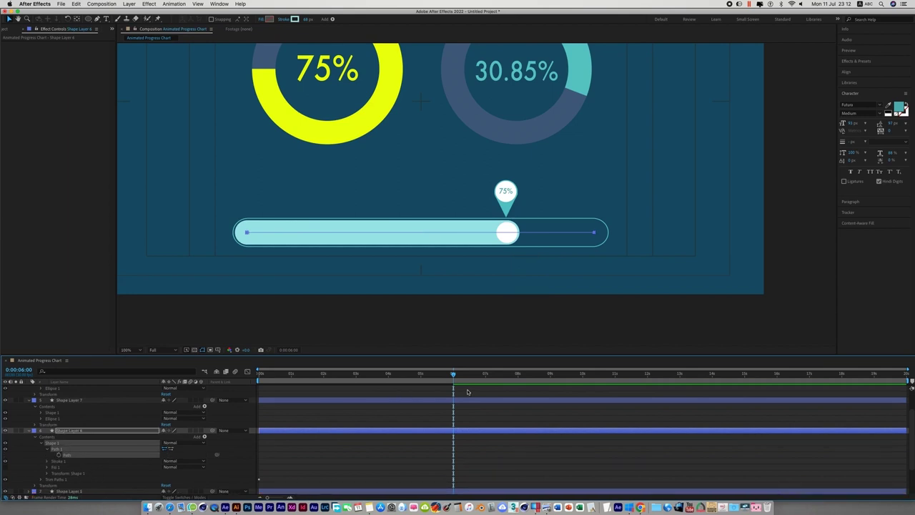
drag(455, 375, 259, 375)
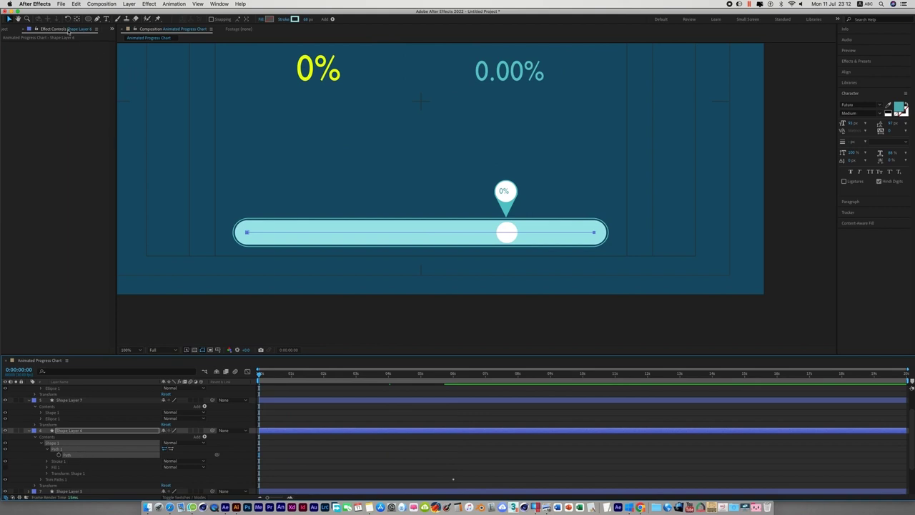
click(75, 5)
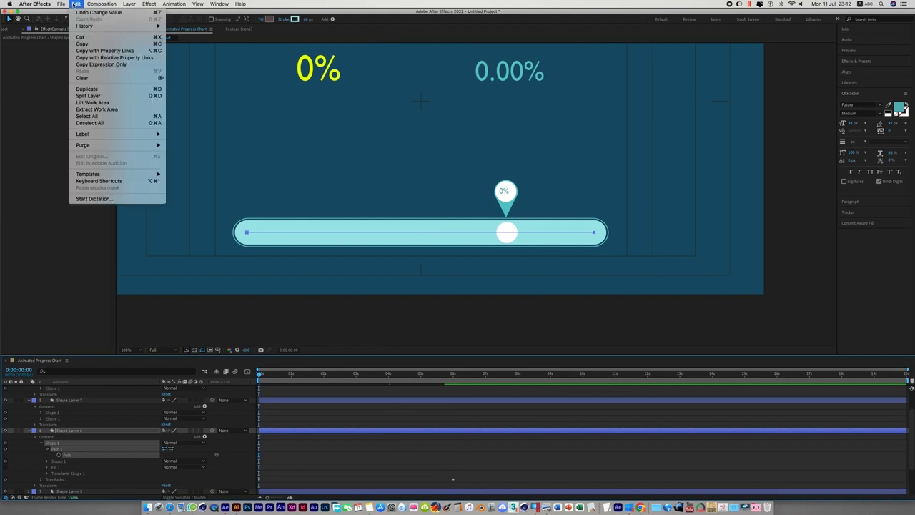
click(89, 44)
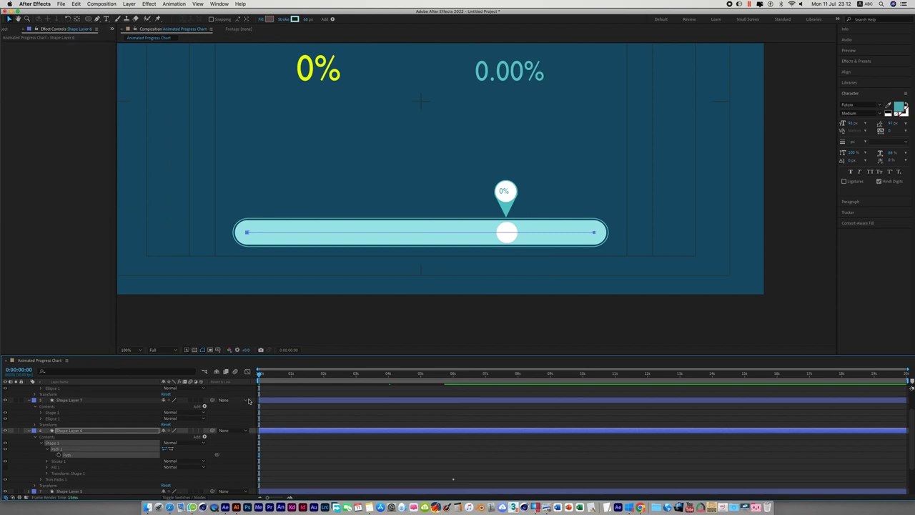
Step: Paste the copied path into the null's Position property at 0 seconds to create its motion keyframes
click(28, 431)
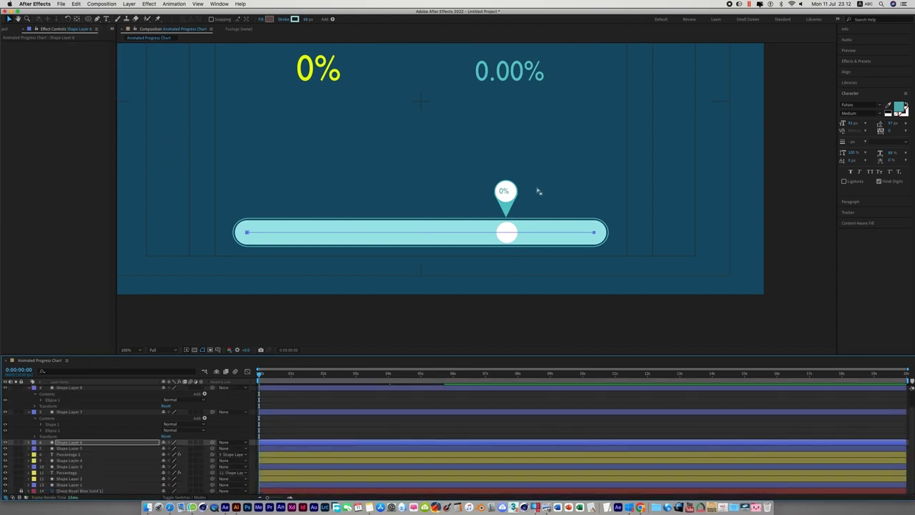
scroll(79, 442, up, 2)
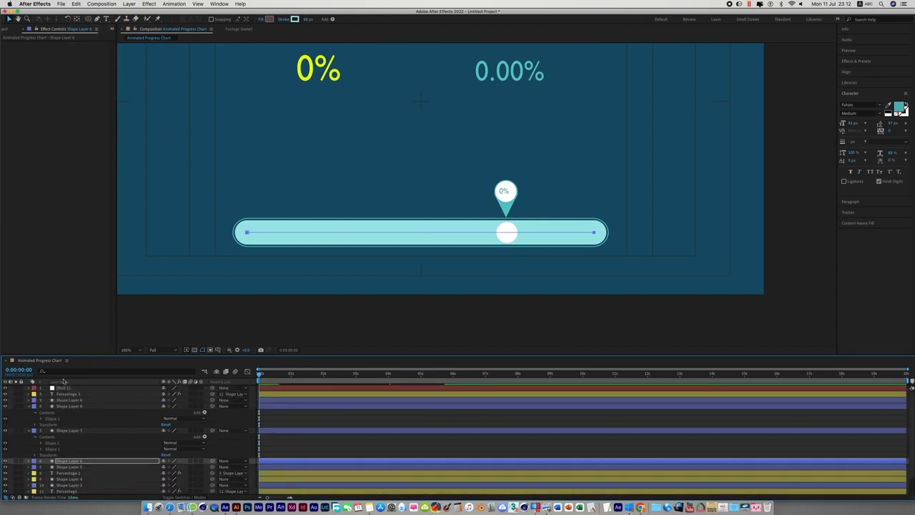
click(67, 388)
click(29, 389)
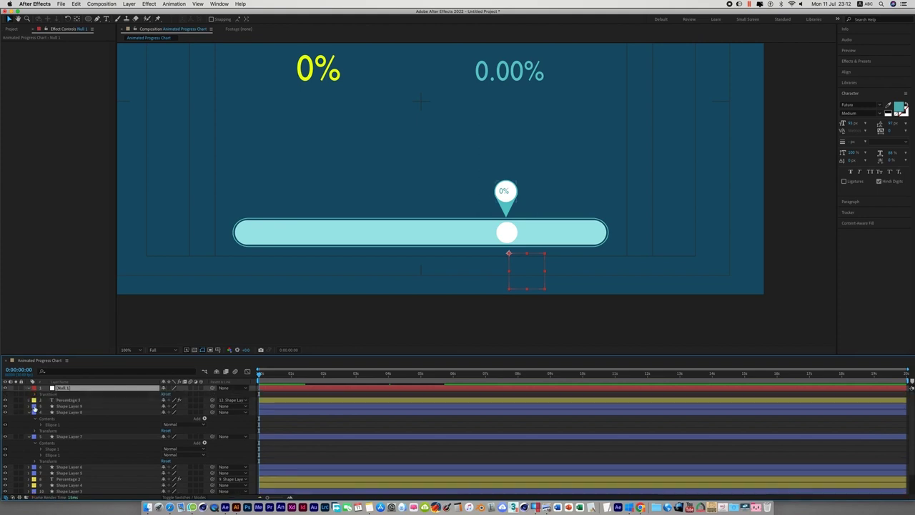
click(35, 394)
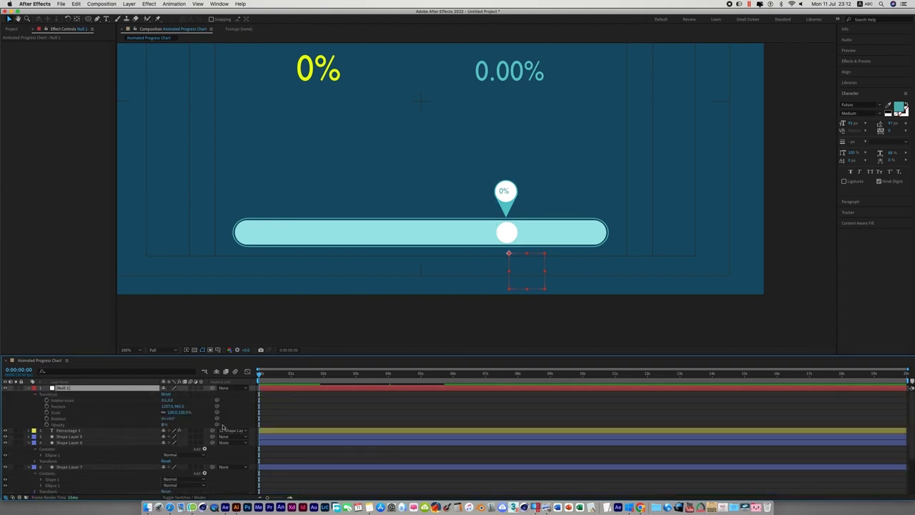
click(58, 407)
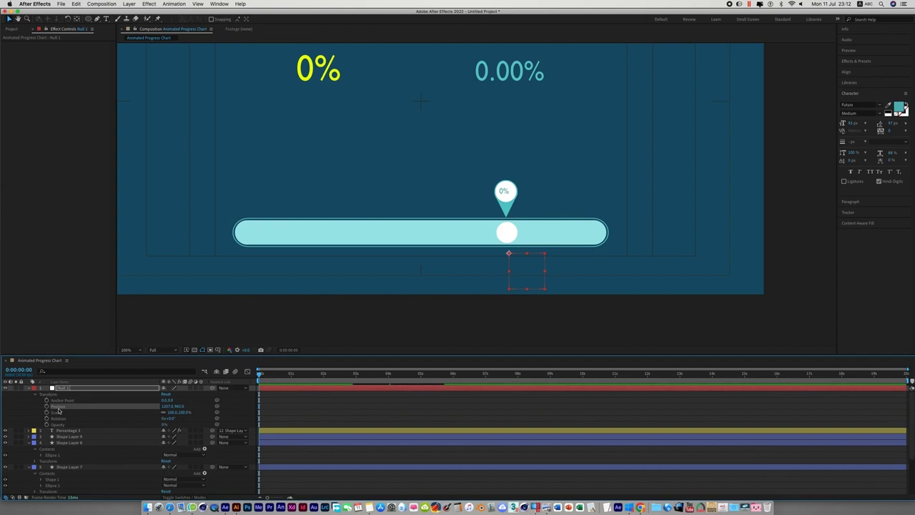
click(75, 4)
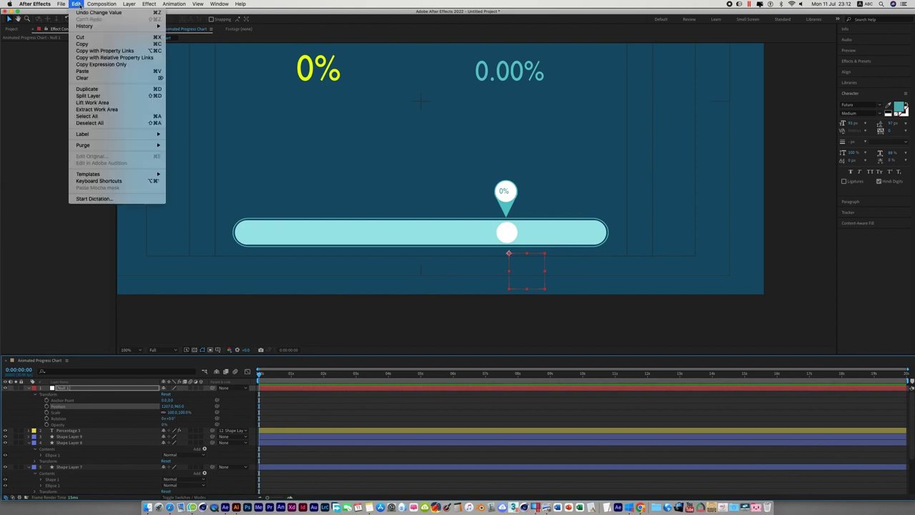
click(90, 72)
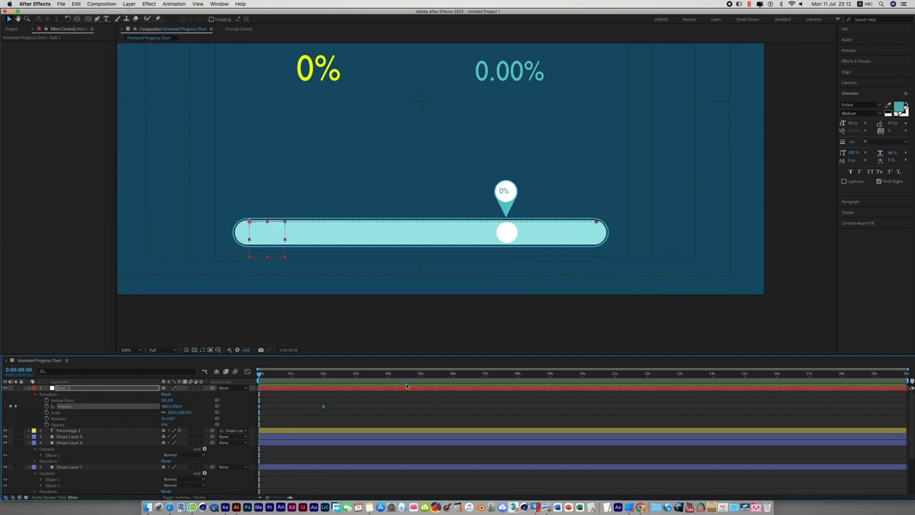
Step: Move the null's end Position keyframe to 6 seconds and shift the null back to the bar's white circle there
drag(259, 373, 456, 396)
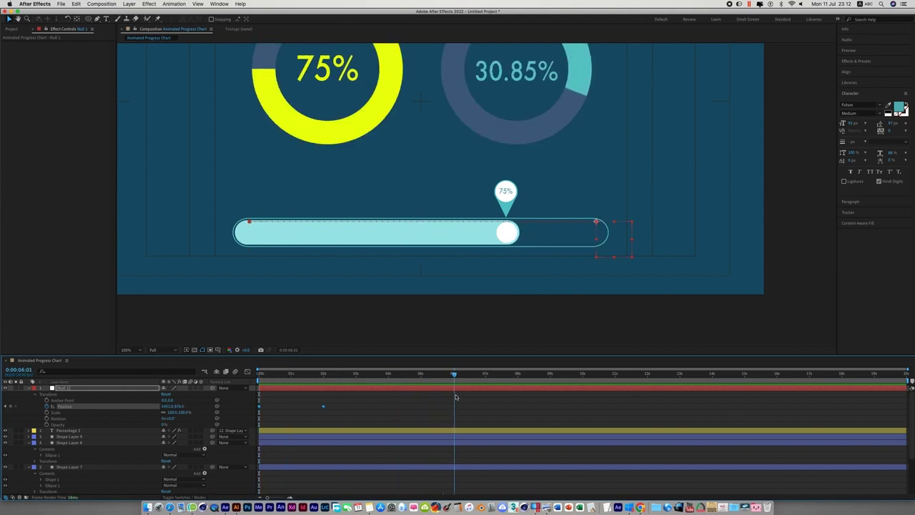
click(350, 408)
click(323, 406)
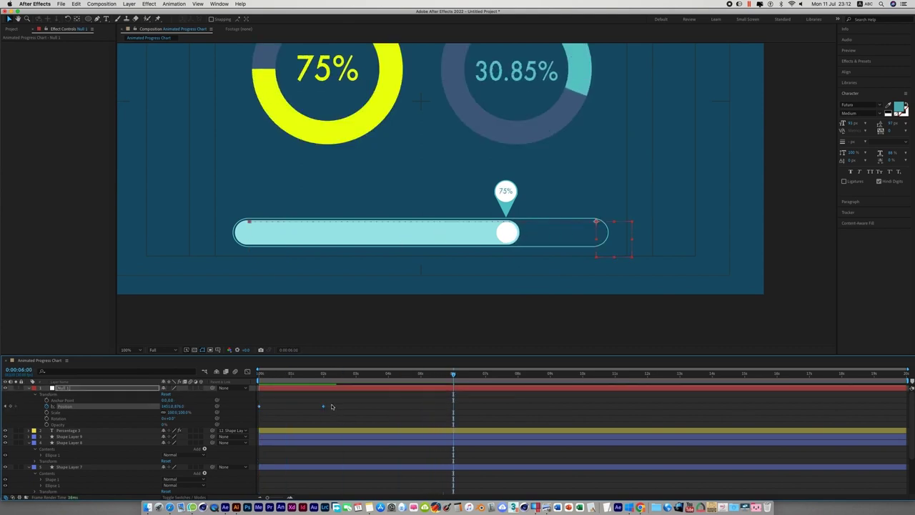
drag(325, 407, 453, 407)
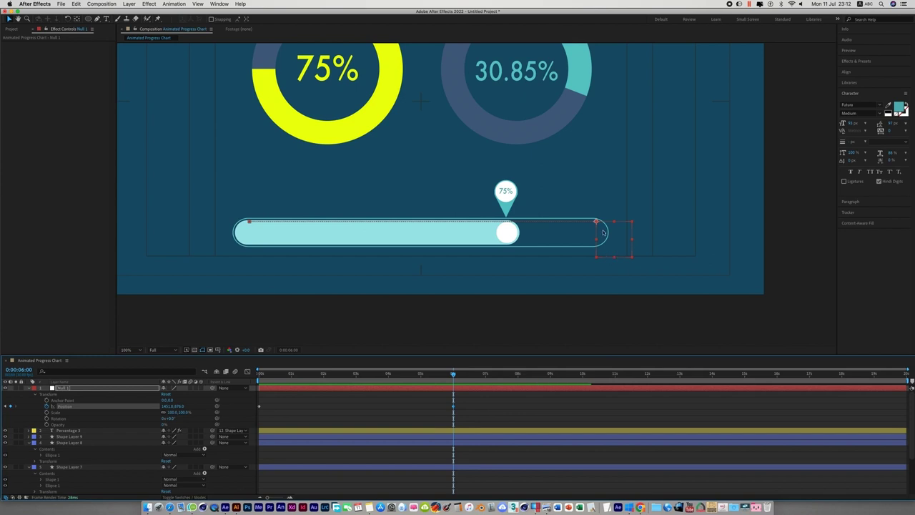
drag(603, 232, 508, 231)
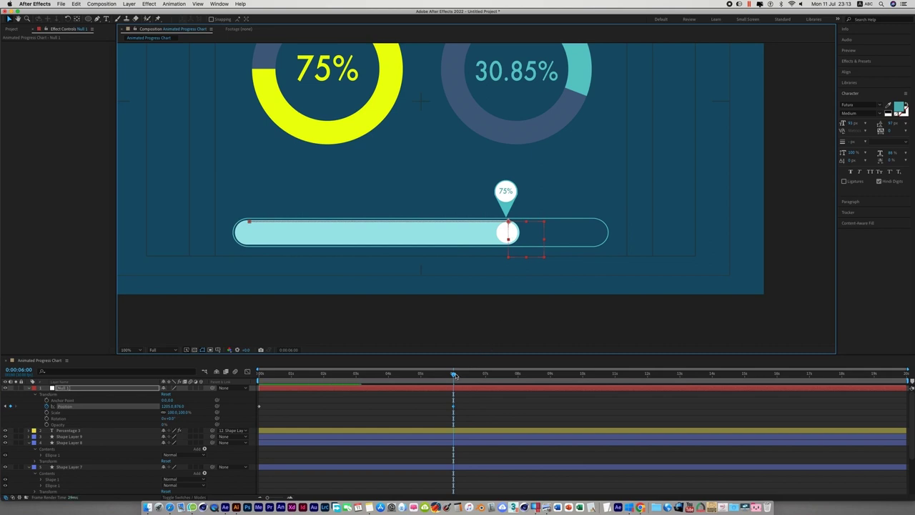
Step: Set the bar fill's trim path End to 0% at the 0-second keyframe
drag(453, 373, 250, 393)
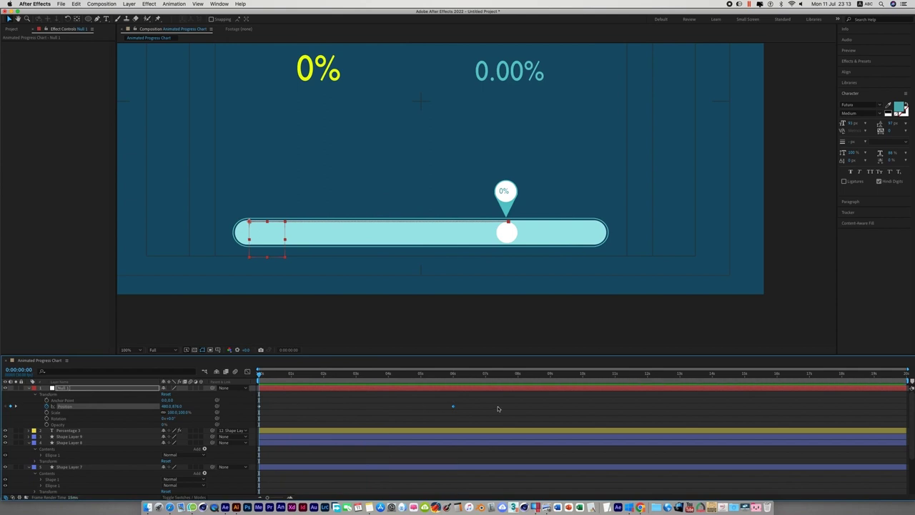
scroll(145, 468, down, 3)
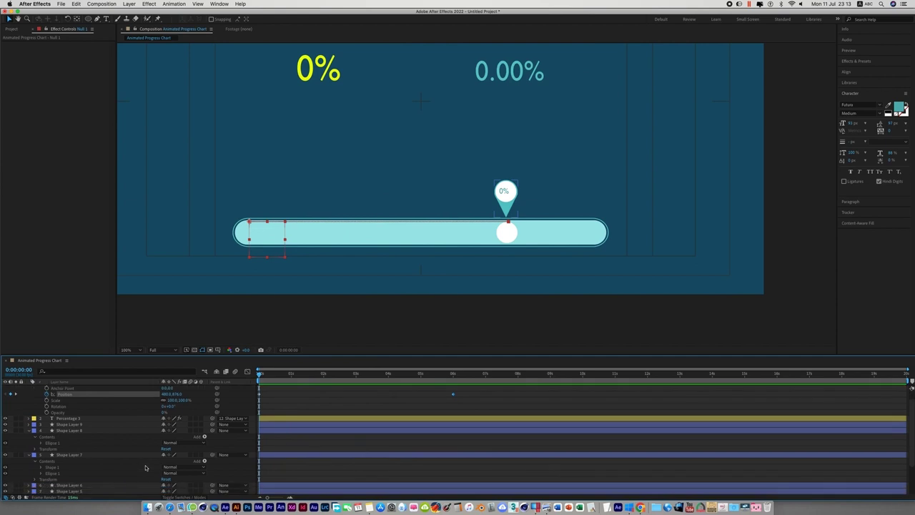
click(83, 443)
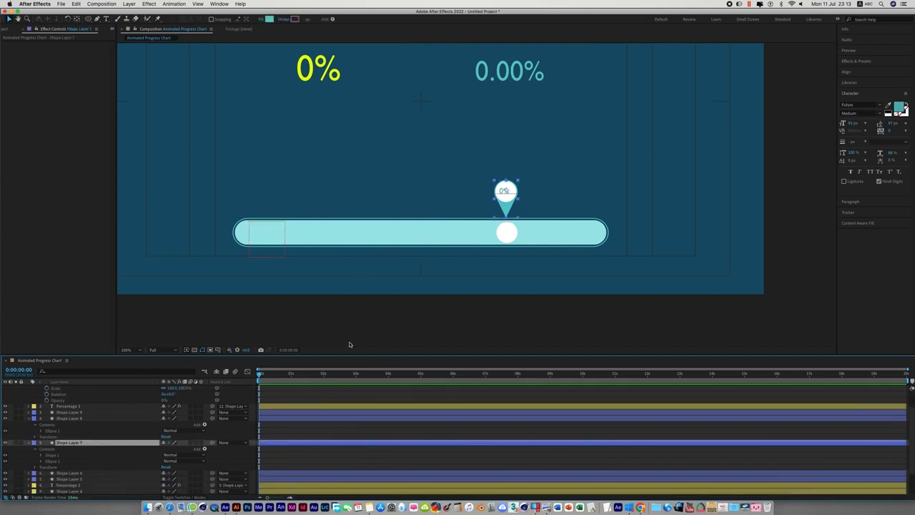
click(388, 239)
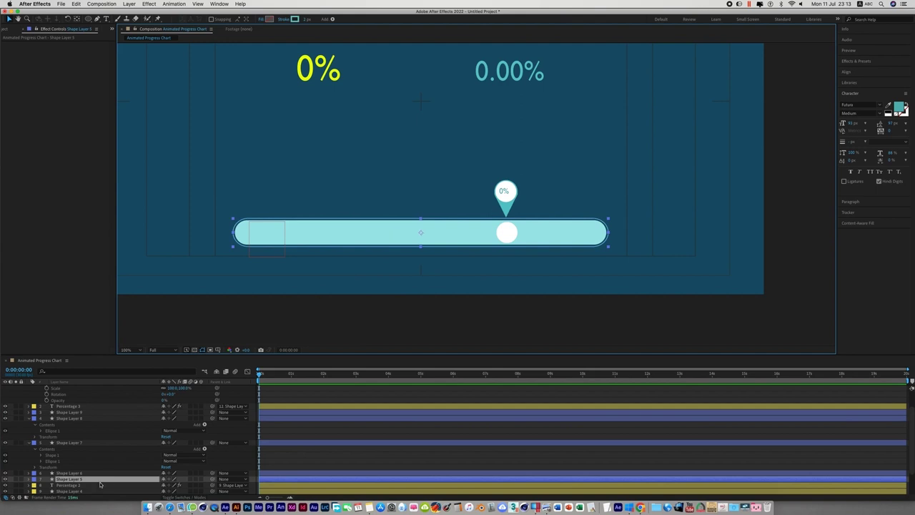
scroll(107, 482, down, 1)
click(117, 455)
key(u)
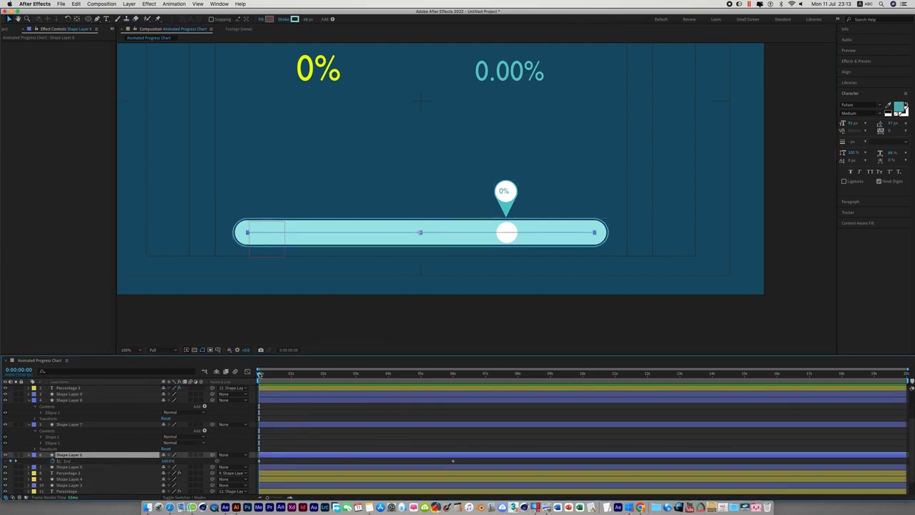
click(169, 460)
text(0)
key(Return)
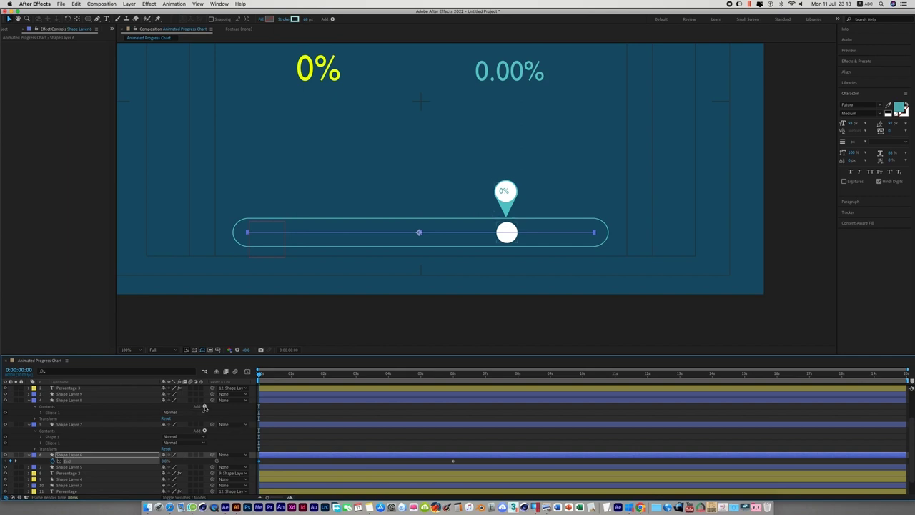
Step: Check the bar fill between 0 and 6 seconds, and shift the null slightly left at 0 seconds to match the fill line's start
drag(260, 374, 449, 402)
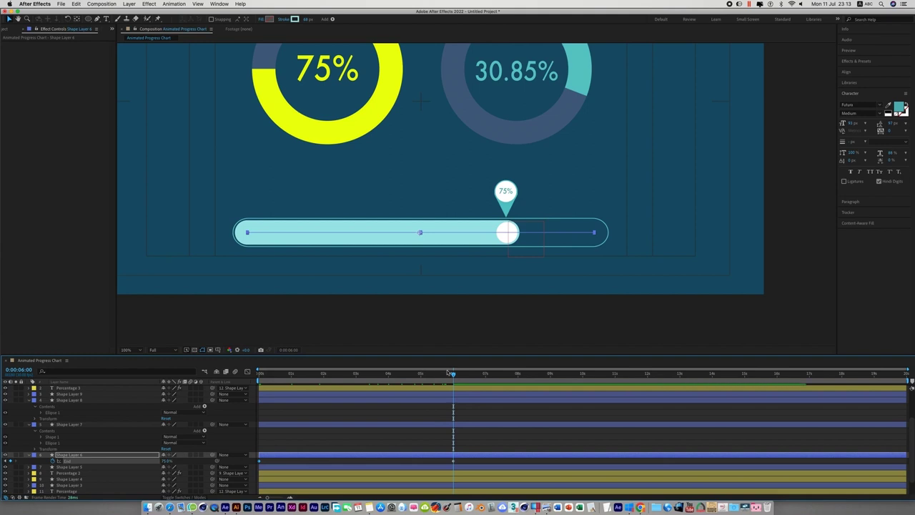
drag(457, 377, 252, 388)
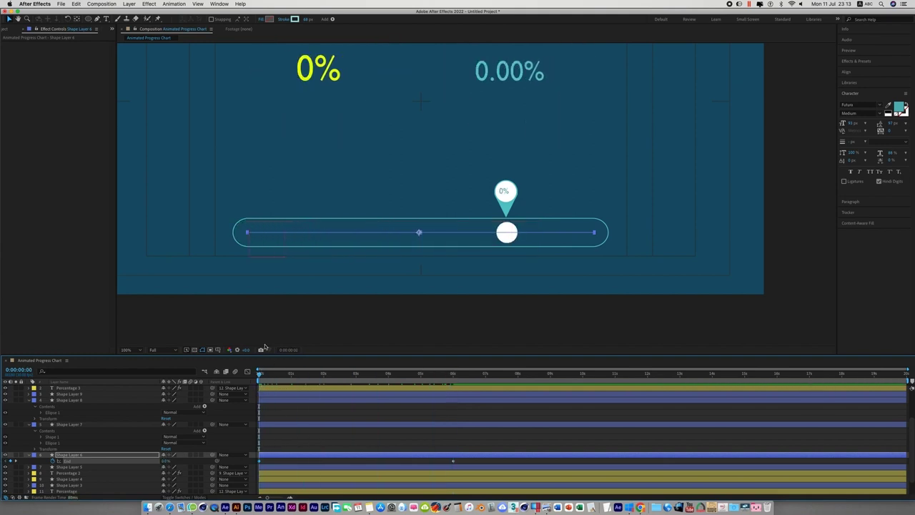
click(273, 254)
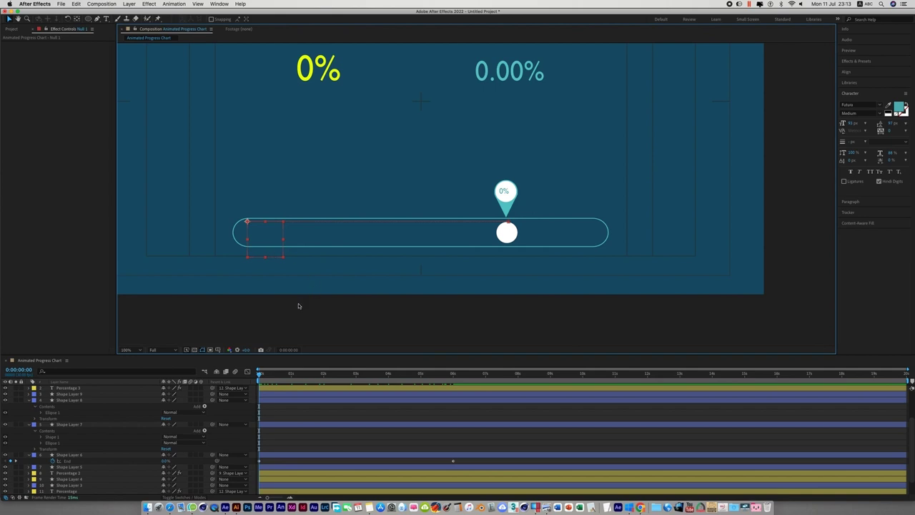
Step: At 6 seconds, collapse all the layers' properties and parent the bar's white circle to the null
drag(262, 377, 456, 385)
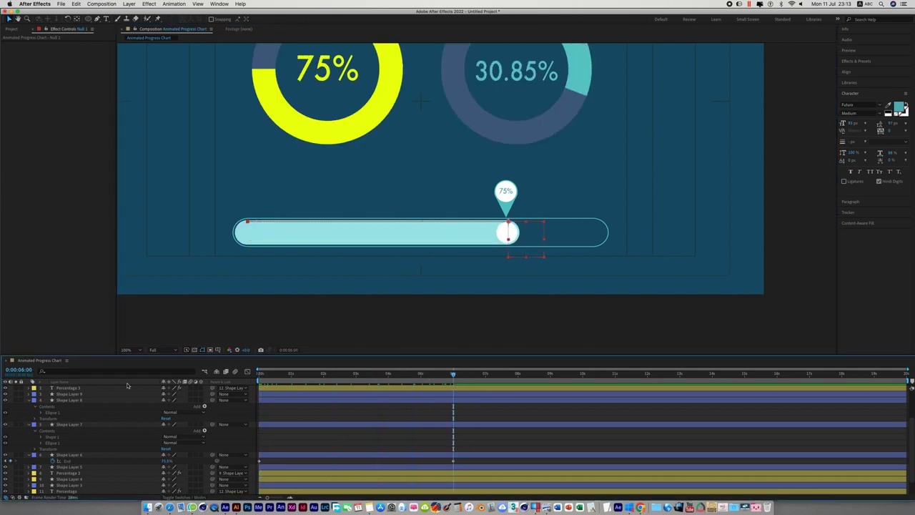
key(super+a)
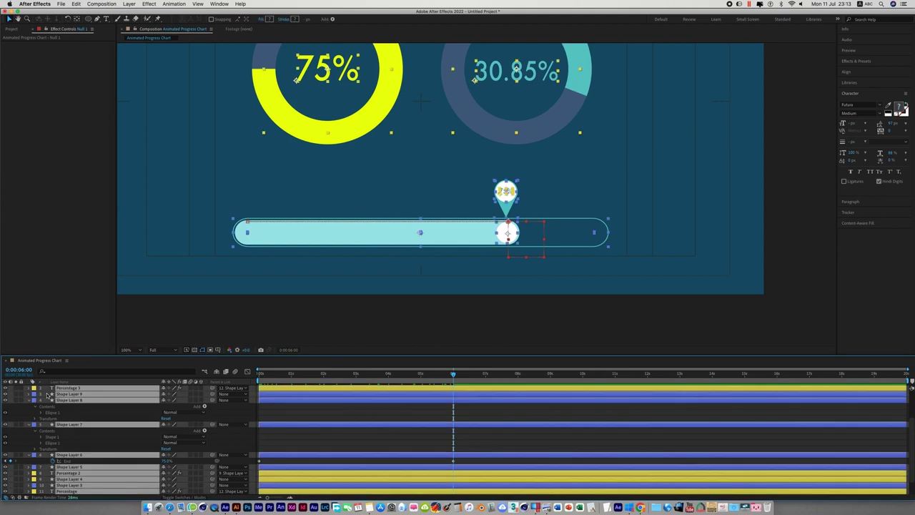
key(u)
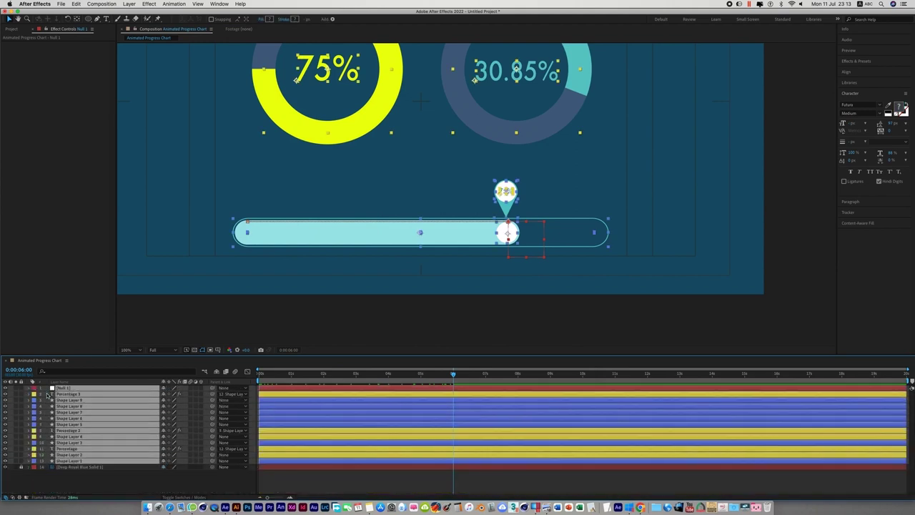
click(491, 484)
click(499, 235)
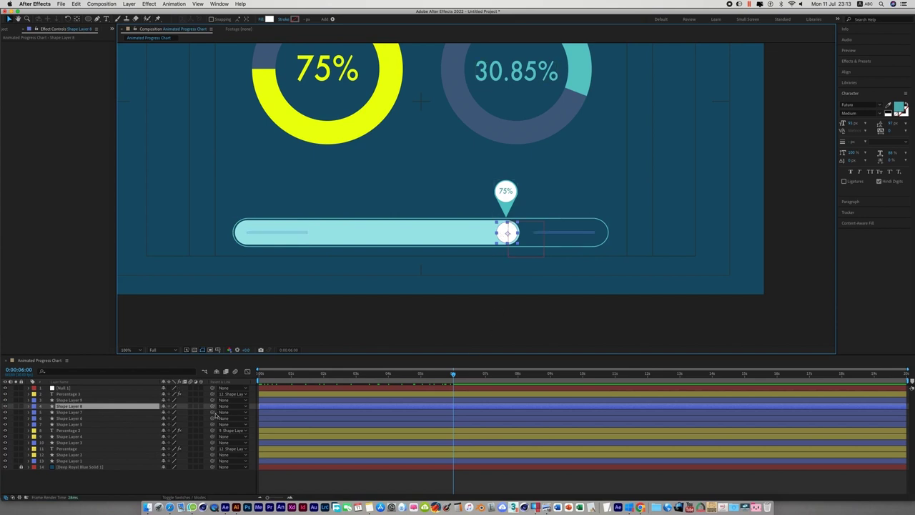
drag(211, 406, 68, 387)
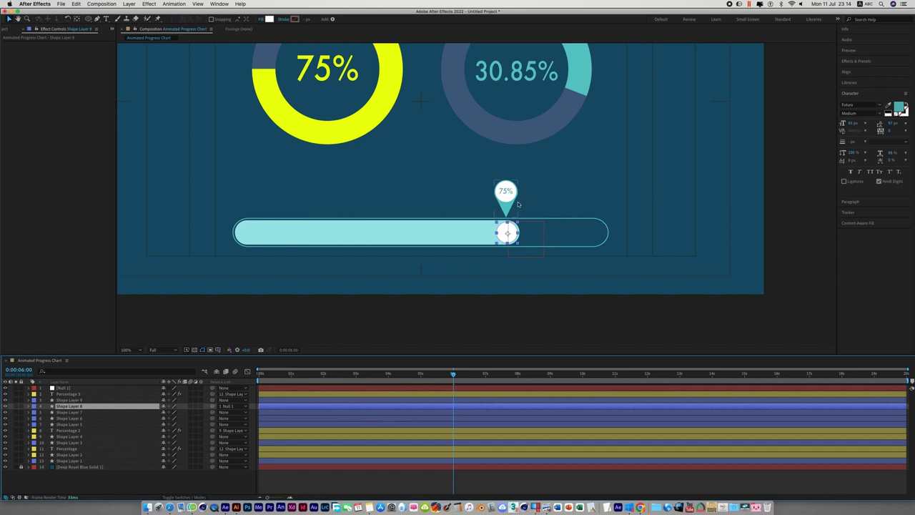
Step: Parent the pin marker's percentage text, white circle and pointer shape layers to the null
key(period)
click(476, 137)
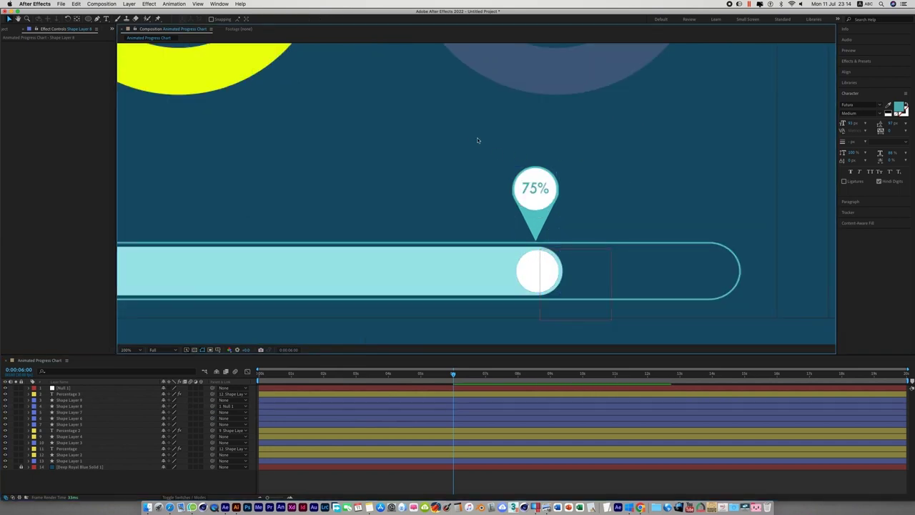
drag(478, 140, 579, 209)
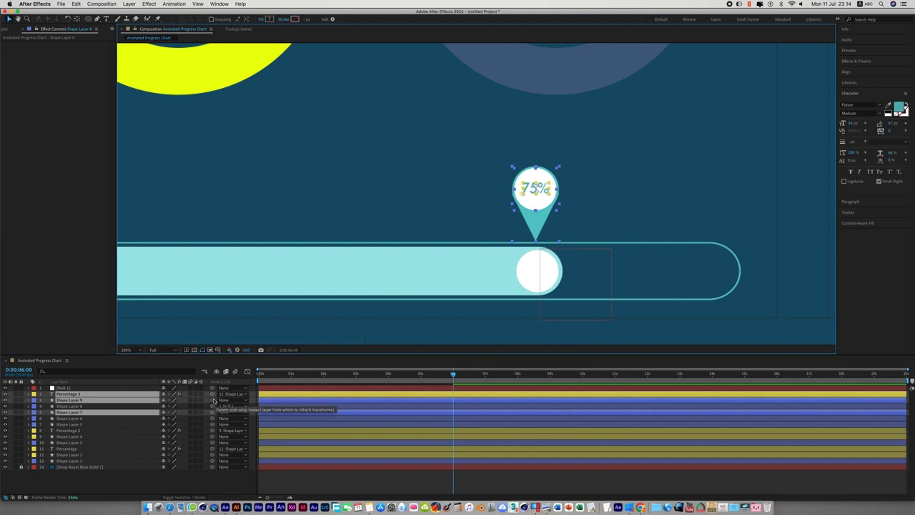
drag(212, 393, 65, 388)
key(comma)
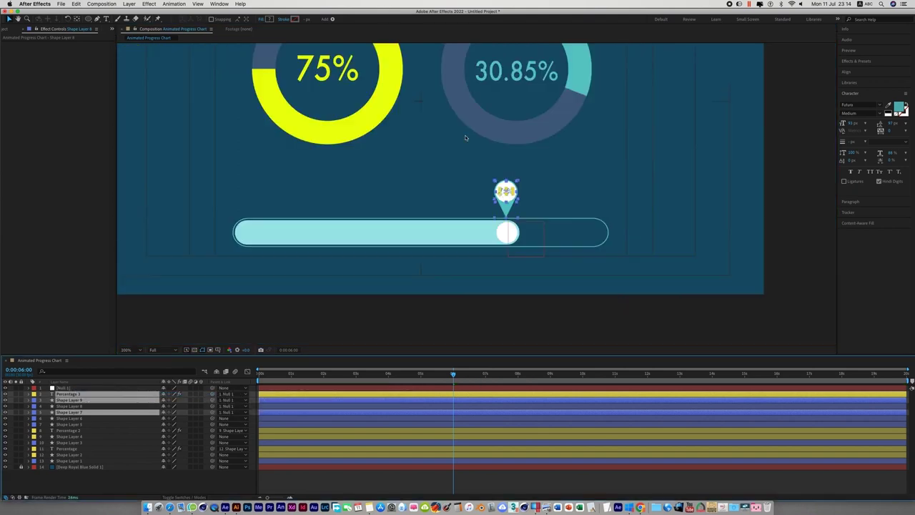
click(458, 312)
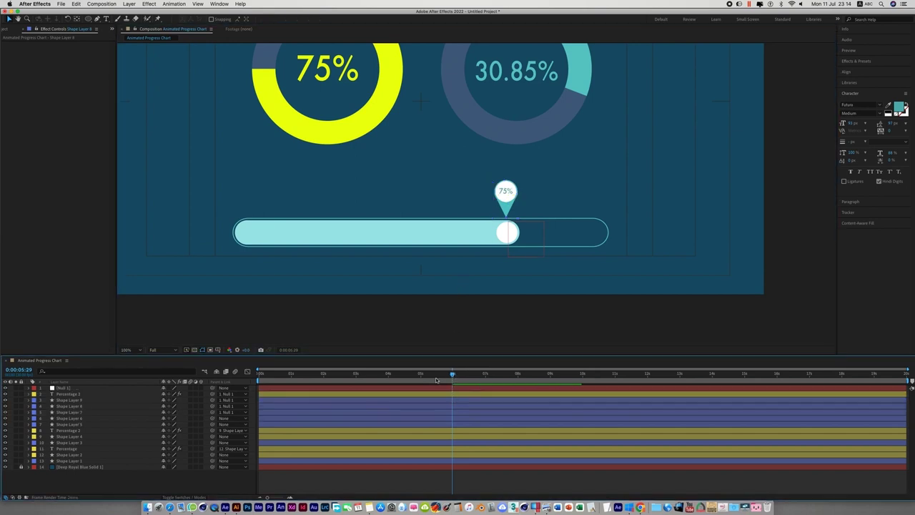
Step: Play the whole chart animation from 0 seconds with the full composition in view, and return the playhead to 6 seconds
drag(453, 373, 245, 387)
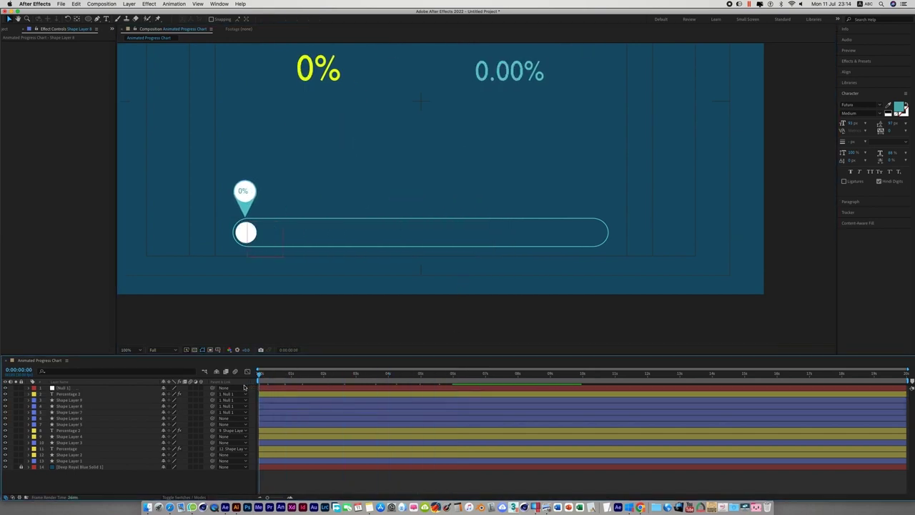
drag(688, 151, 673, 219)
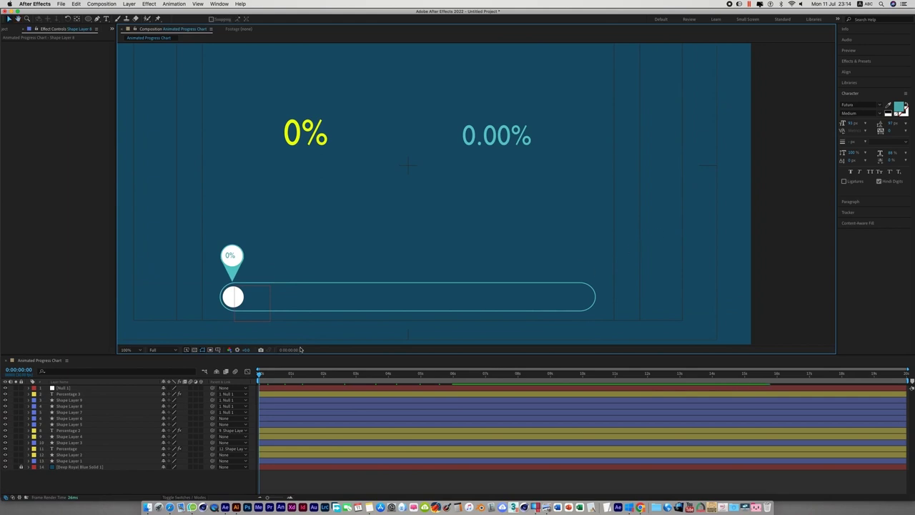
key(shift+slash)
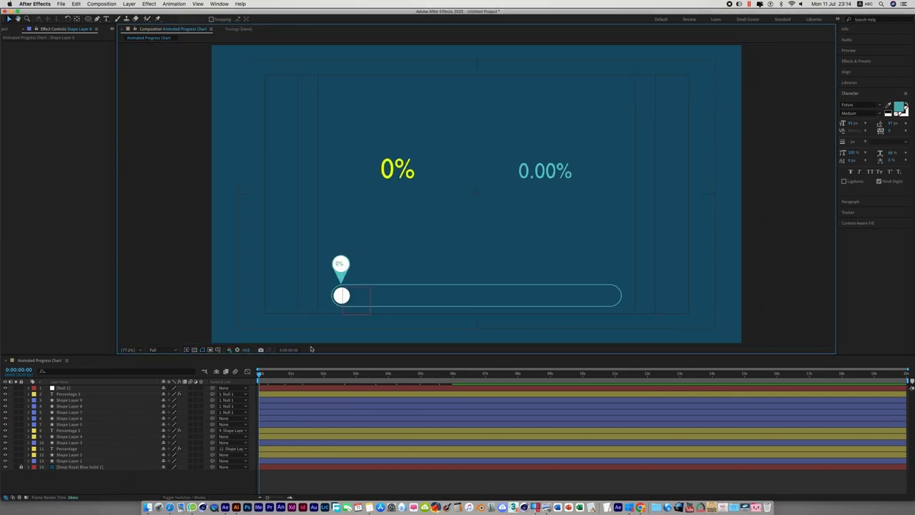
key(space)
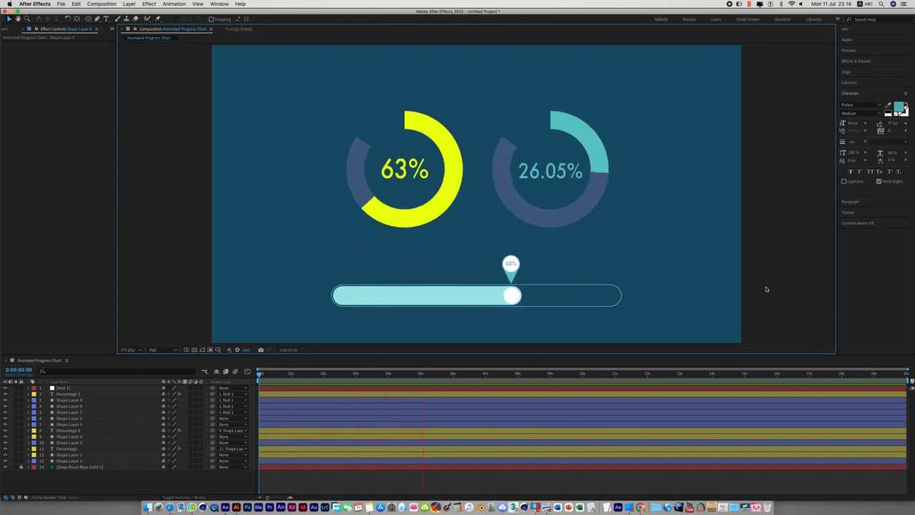
key(space)
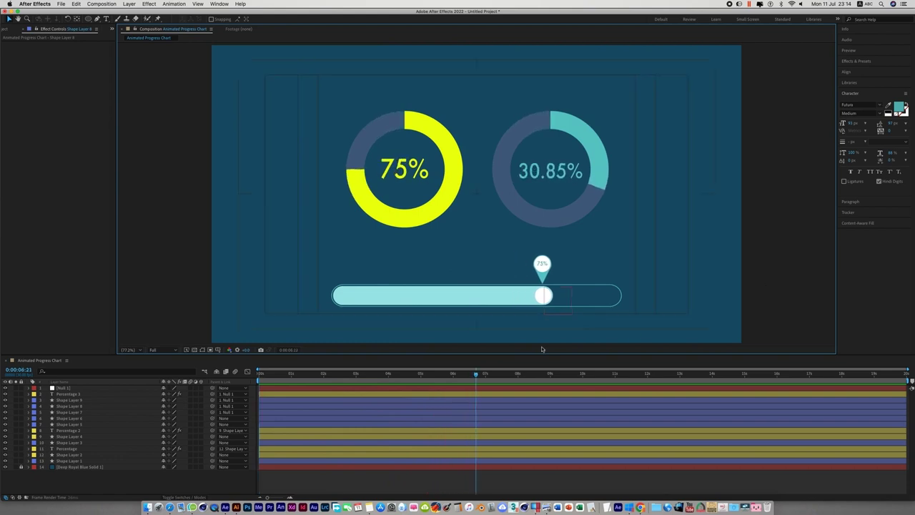
drag(476, 375, 453, 376)
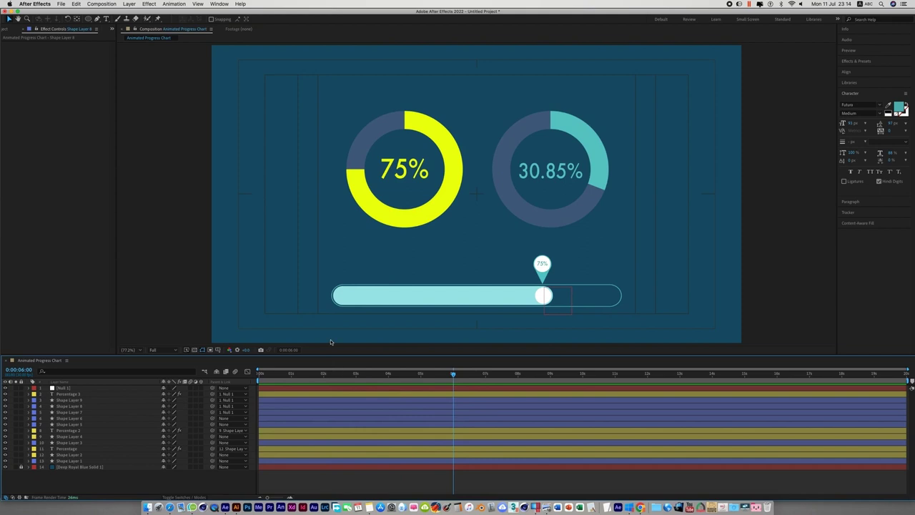
click(800, 283)
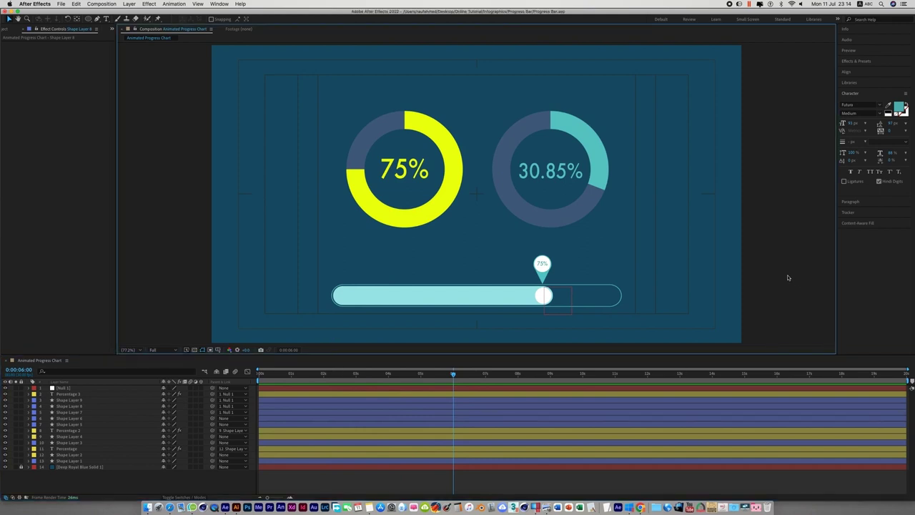